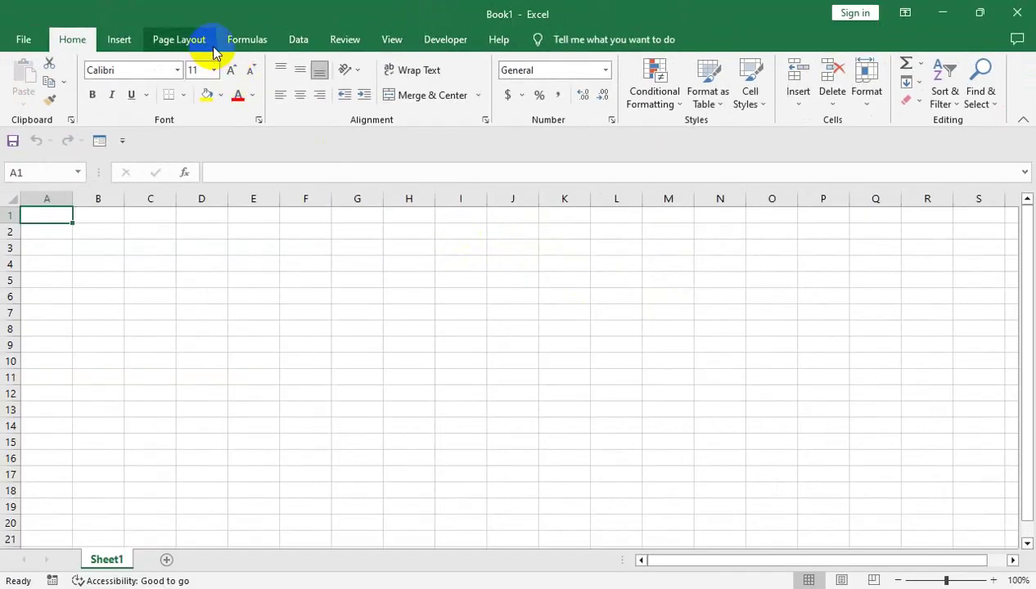
Step: Set the worksheet's page orientation to Landscape
{"action": "left_click", "coordinate": [211, 47]}
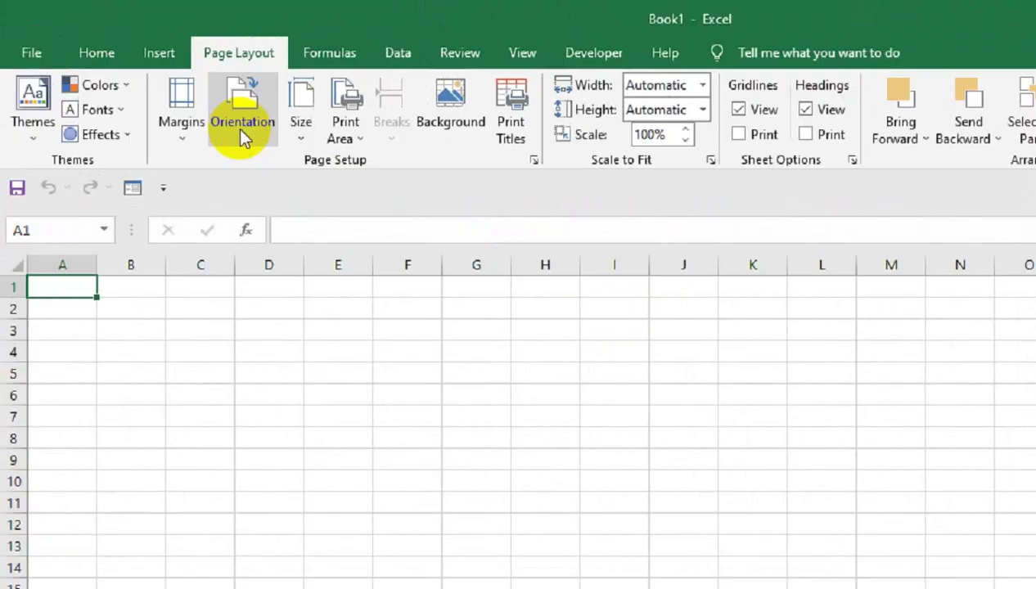
{"action": "left_click", "coordinate": [181, 82]}
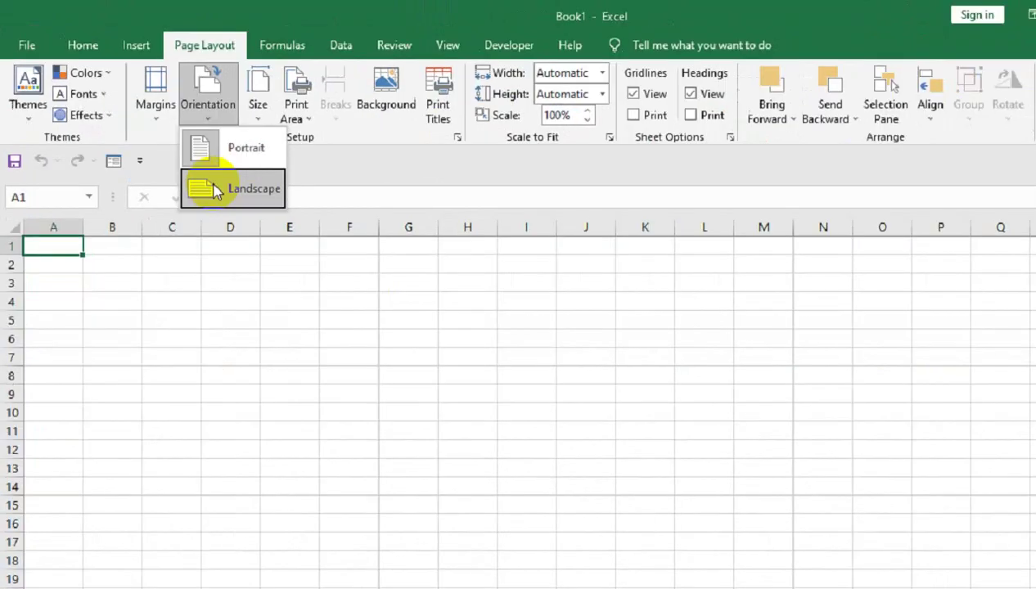
{"action": "left_click", "coordinate": [373, 331]}
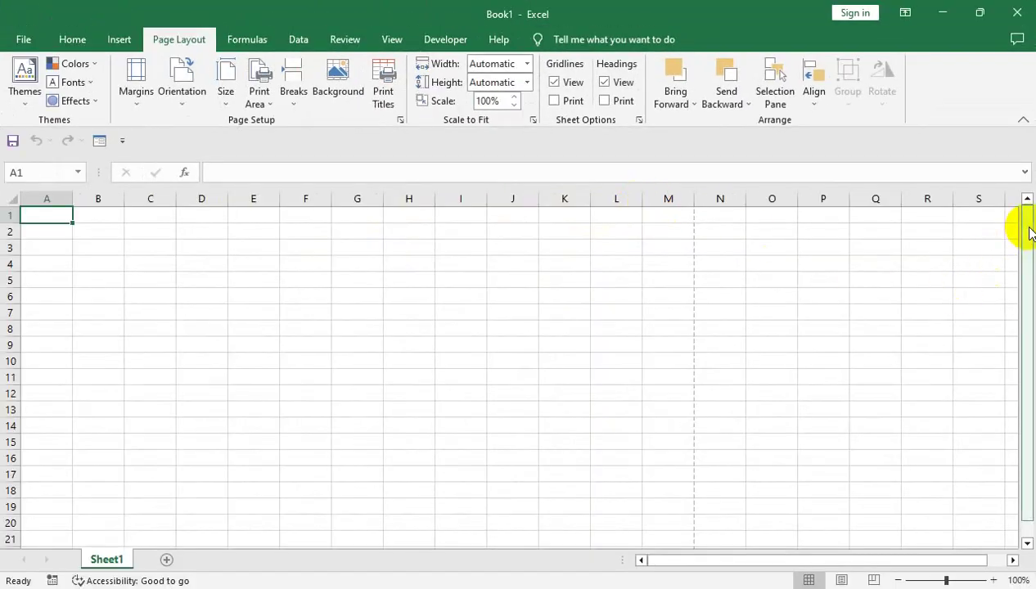
Step: Scroll down the sheet to check where the landscape page break falls
{"action": "left_click_drag", "start_coordinate": [1021, 248], "coordinate": [1033, 438]}
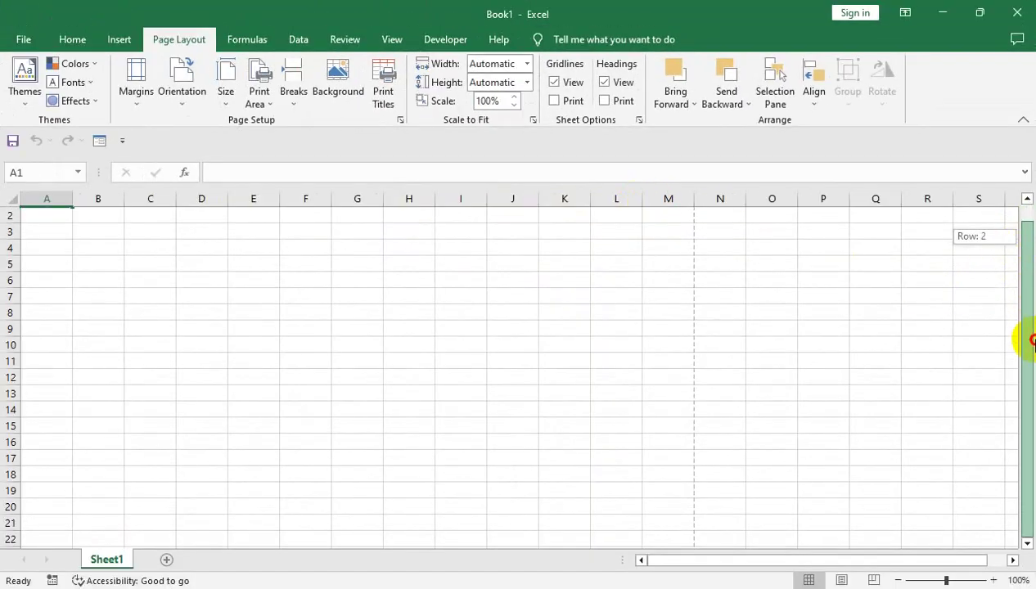
{"action": "left_click", "coordinate": [1027, 545]}
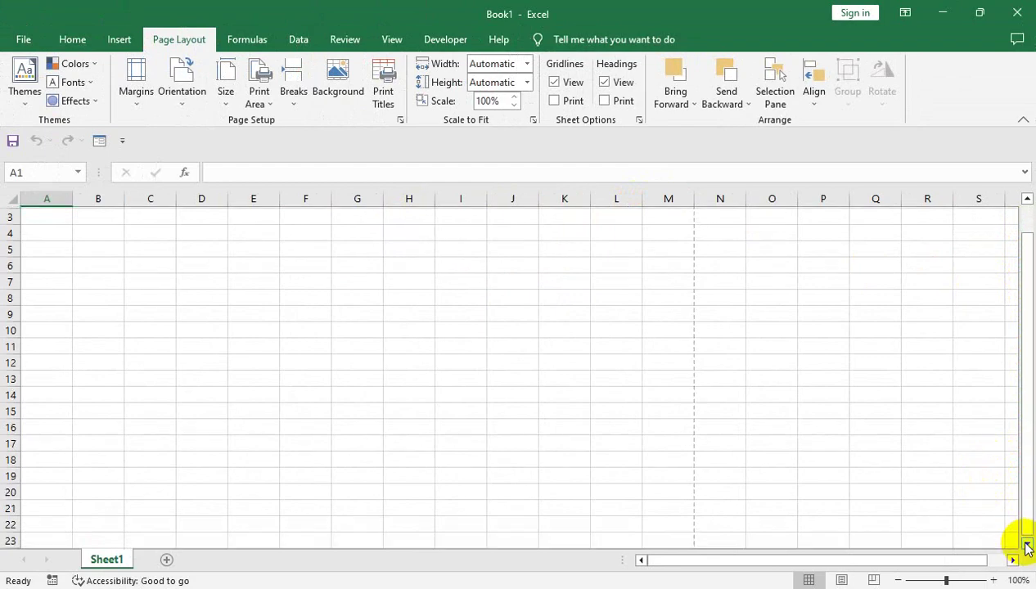
{"action": "left_click", "coordinate": [1027, 545]}
{"action": "left_click", "coordinate": [1027, 545]}
{"action": "left_click", "coordinate": [1027, 545]}
{"action": "left_click", "coordinate": [1027, 544]}
{"action": "left_click", "coordinate": [1026, 545]}
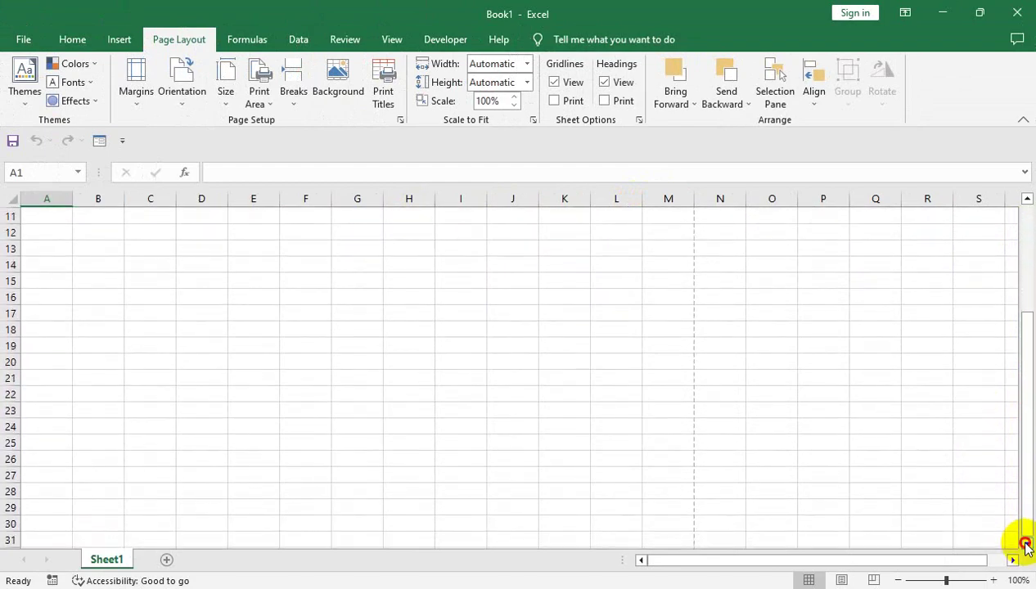
{"action": "left_click", "coordinate": [1027, 545]}
{"action": "left_click", "coordinate": [1027, 545]}
{"action": "left_click", "coordinate": [1026, 545]}
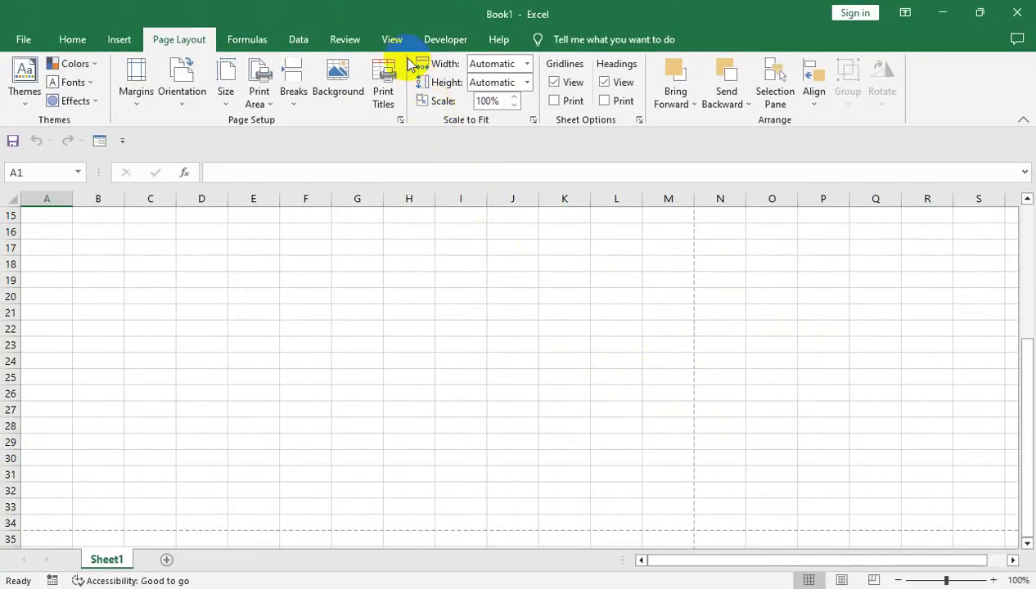
{"action": "left_click", "coordinate": [391, 39]}
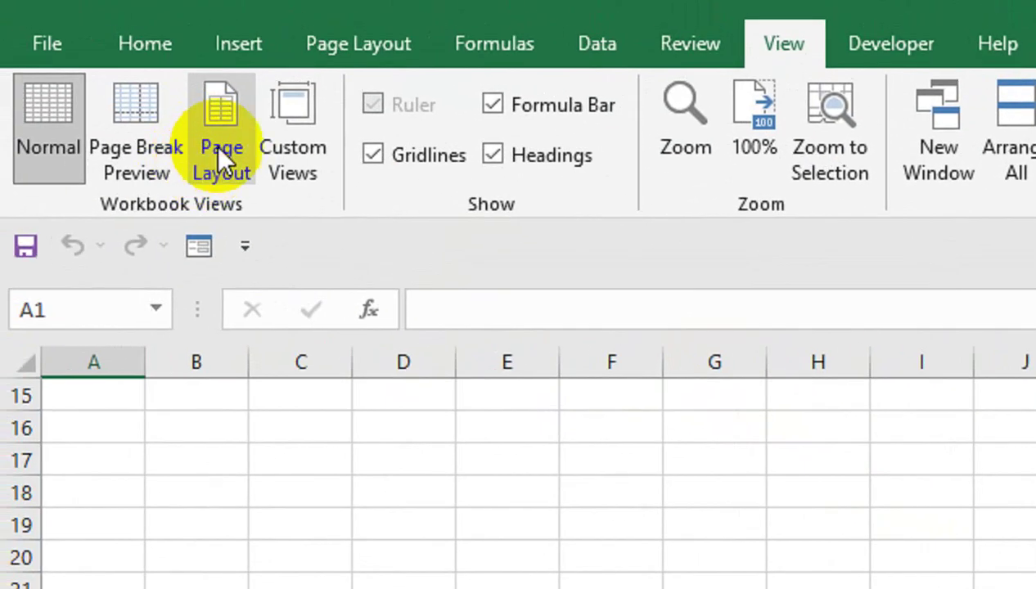
Step: Switch to Page Layout view at 78% zoom, narrow columns A and H to 17 and 26 px, and select B1:G4
{"action": "left_click", "coordinate": [217, 145]}
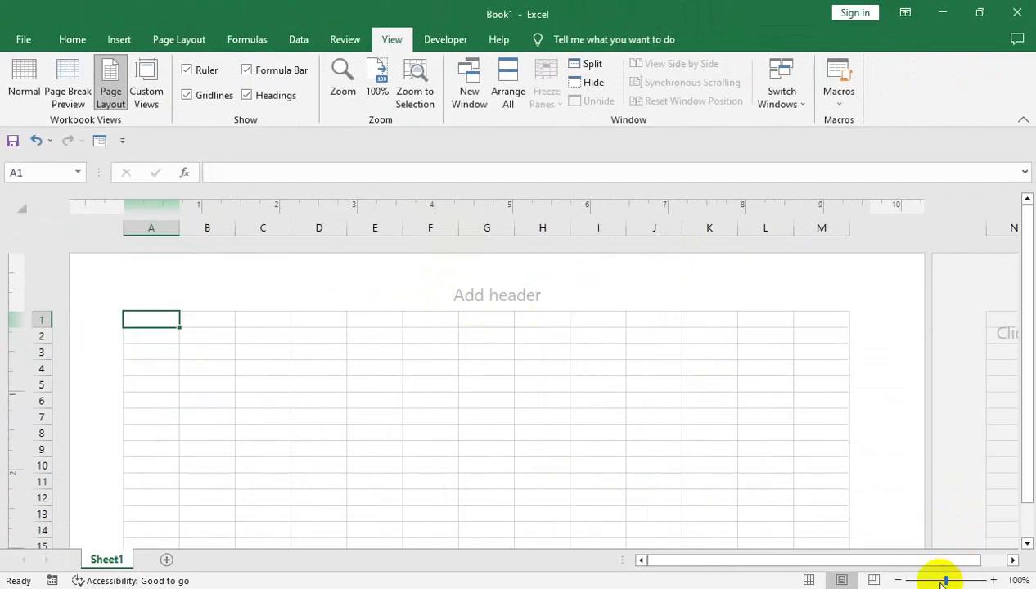
{"action": "left_click_drag", "start_coordinate": [946, 580], "coordinate": [938, 581]}
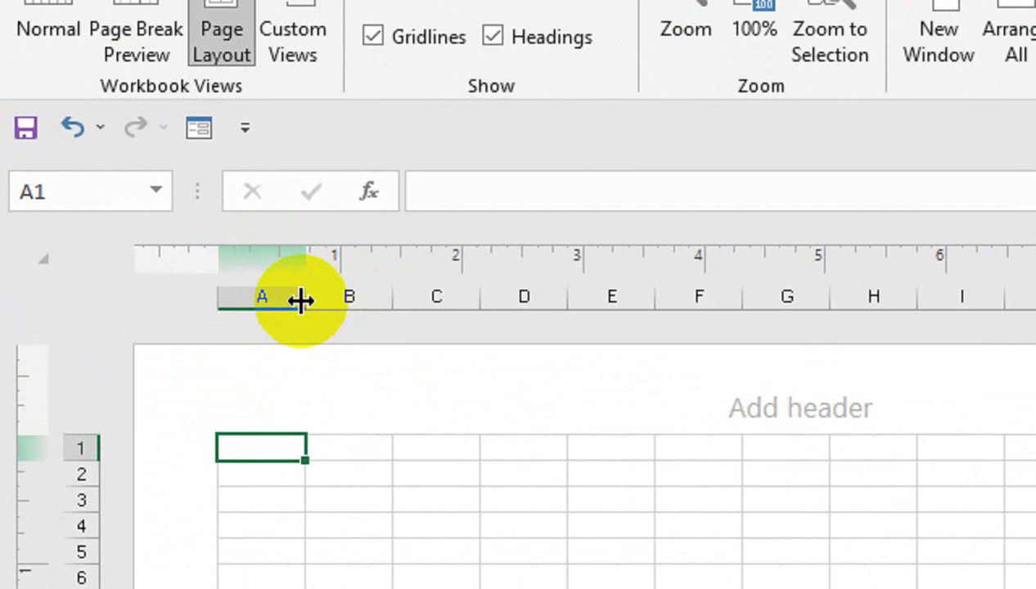
{"action": "left_click_drag", "start_coordinate": [153, 225], "coordinate": [133, 231]}
{"action": "left_click_drag", "start_coordinate": [258, 309], "coordinate": [227, 323]}
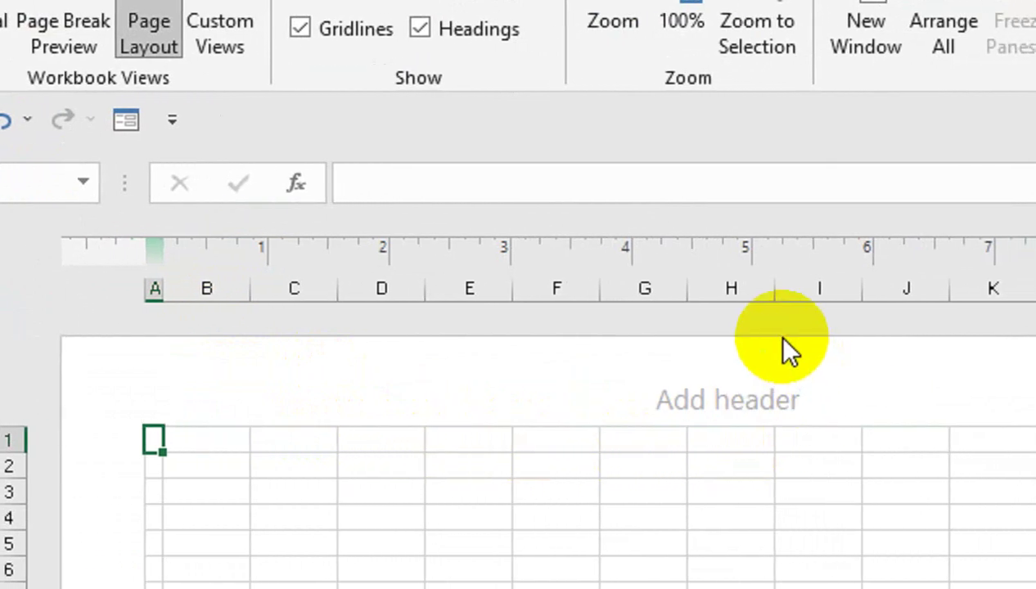
{"action": "left_click_drag", "start_coordinate": [769, 296], "coordinate": [691, 307]}
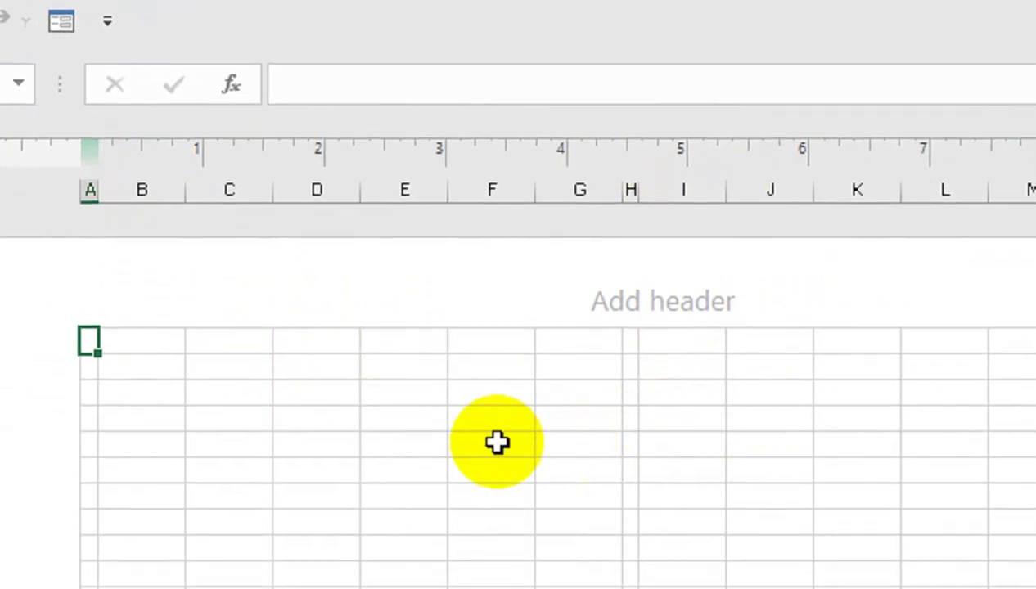
{"action": "left_click", "coordinate": [260, 350]}
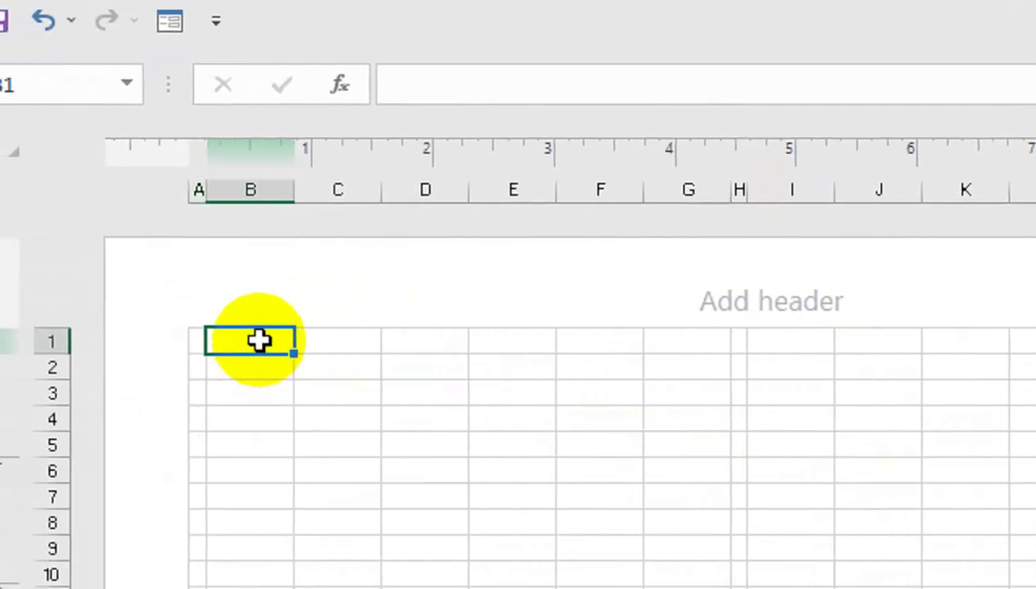
{"action": "left_click_drag", "start_coordinate": [258, 342], "coordinate": [678, 411]}
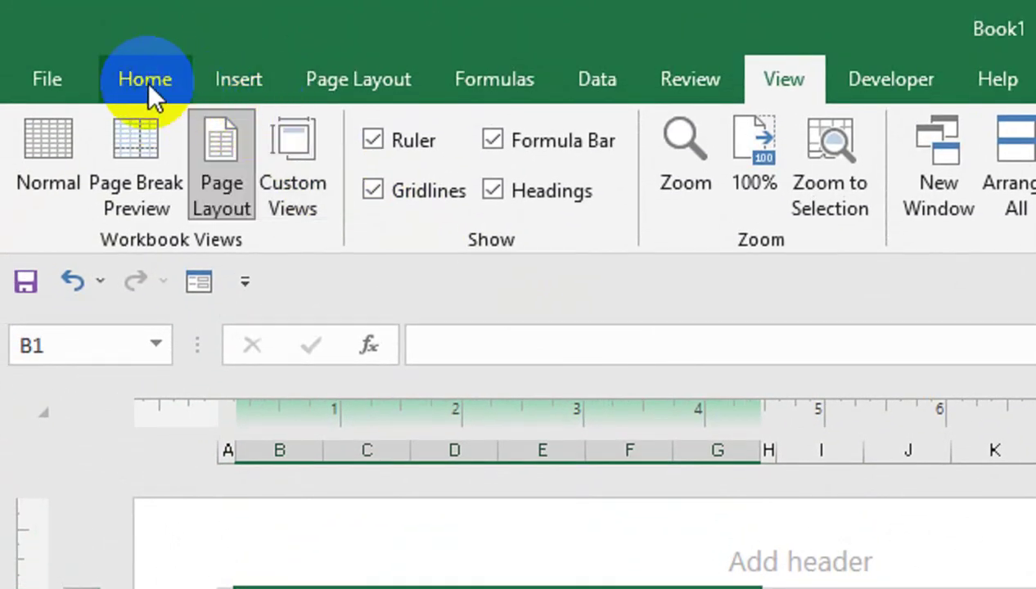
Step: Merge B1:G4 and type the title THE READER SCHOOL SYSTEM
{"action": "left_click", "coordinate": [146, 82]}
{"action": "left_click", "coordinate": [781, 193]}
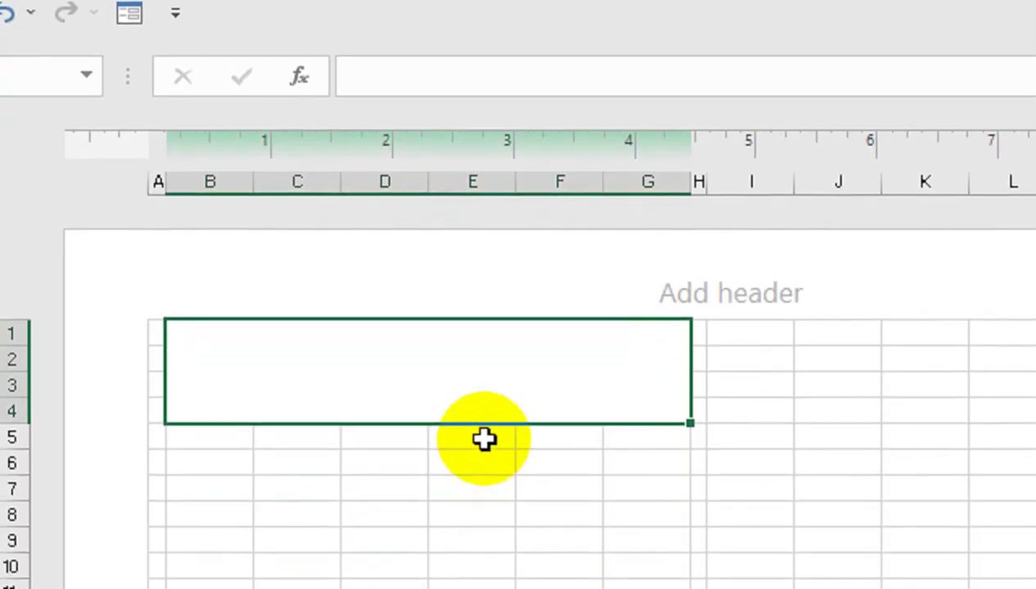
{"action": "type", "text": "th"}
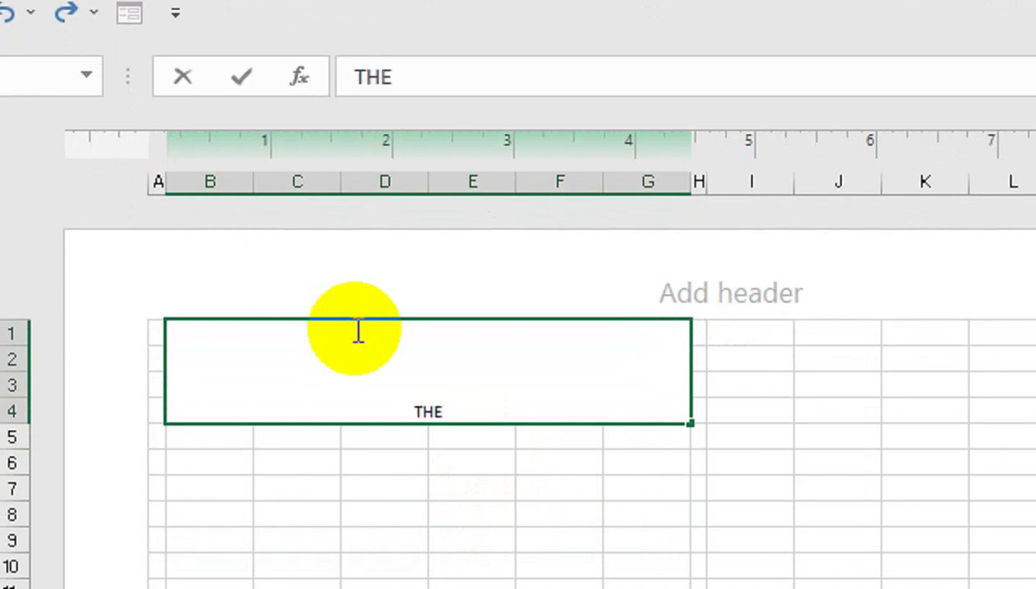
{"action": "type", "text": "ADER SC"}
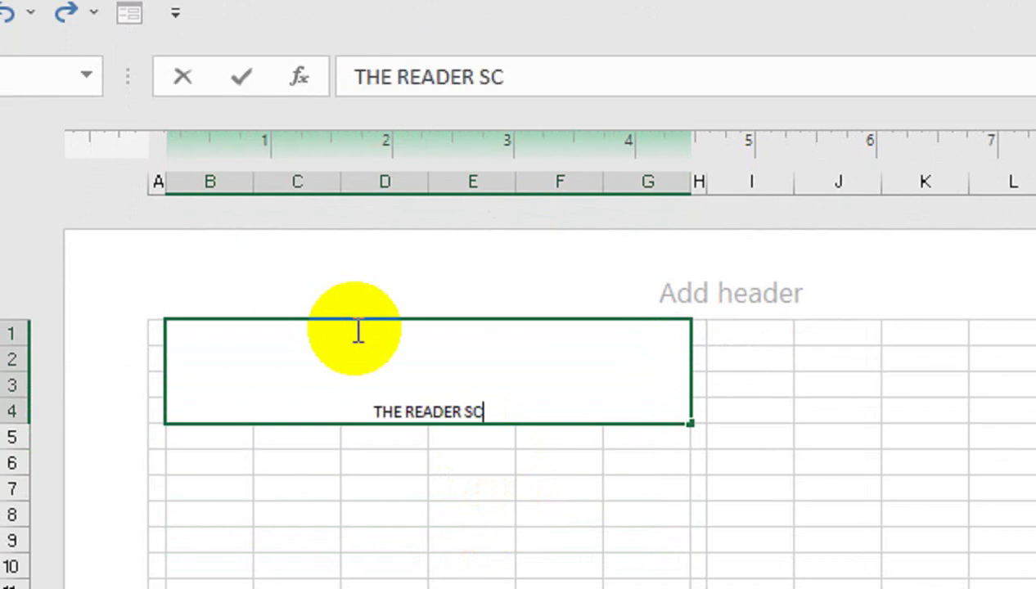
{"action": "type", "text": "HOOL"}
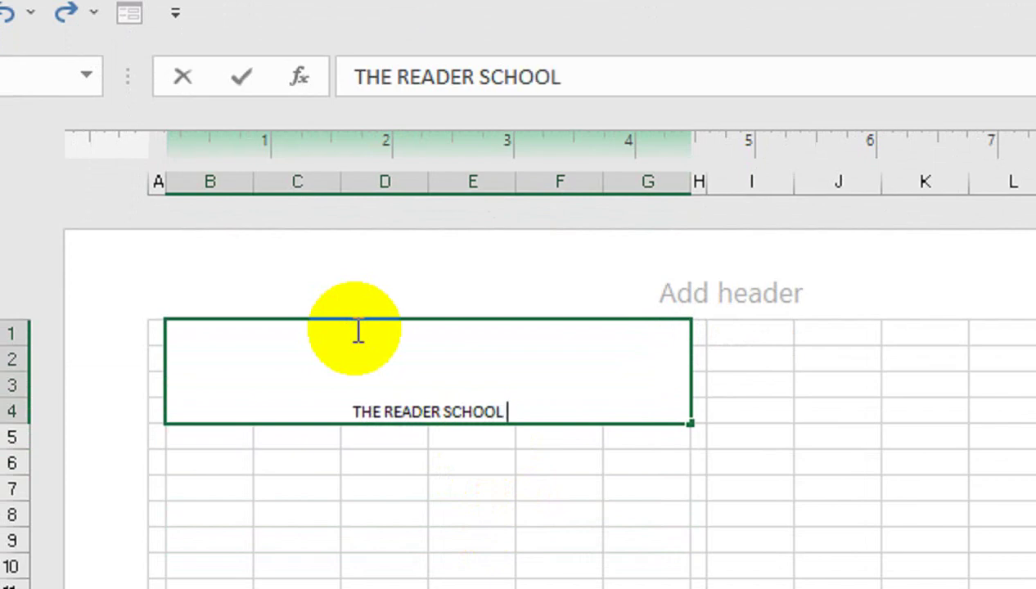
{"action": "type", "text": " SYS"}
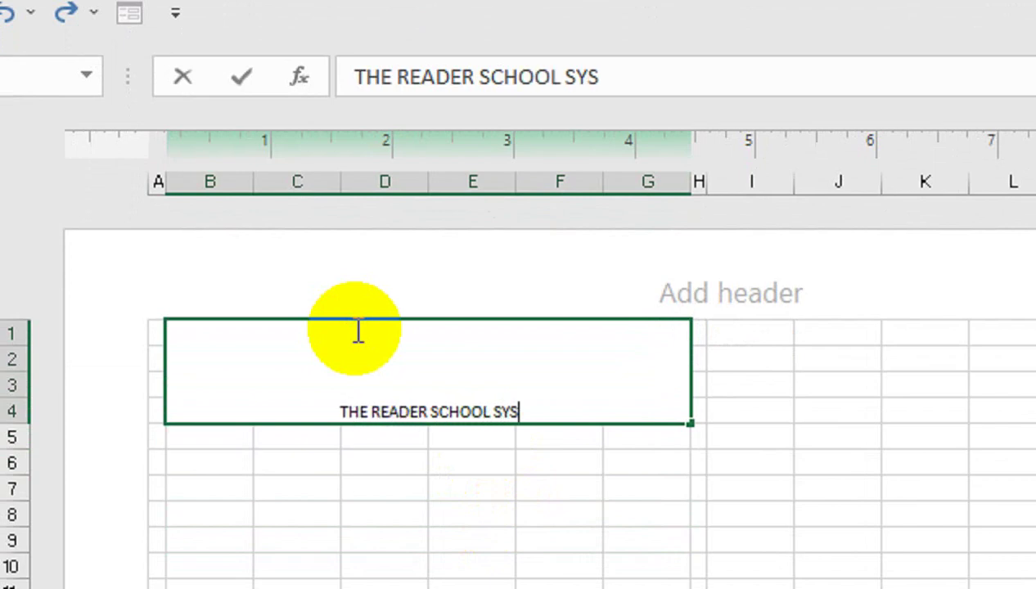
{"action": "type", "text": "TE,"}
{"action": "key", "text": "Return"}
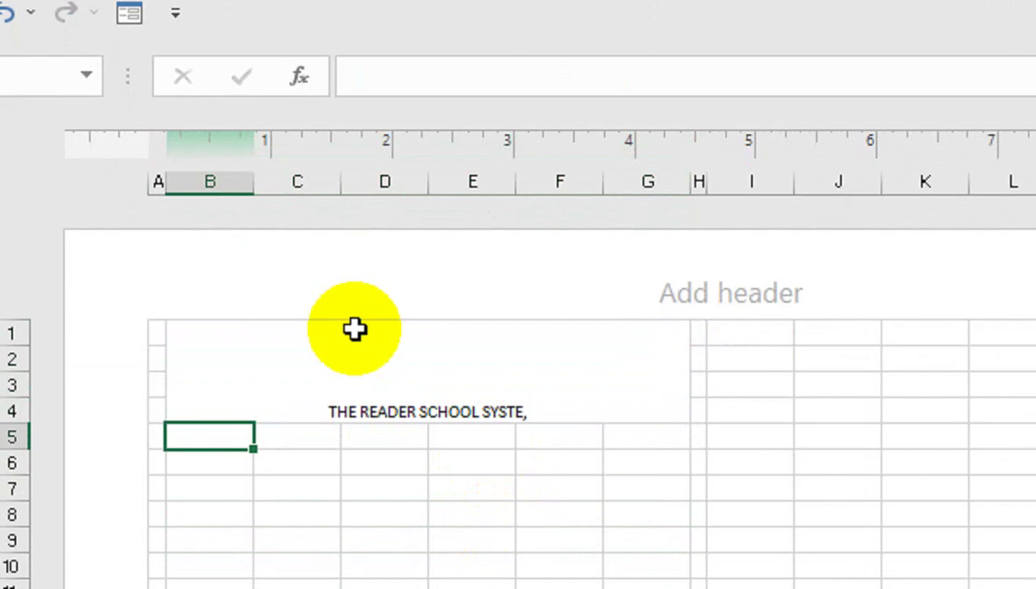
Step: Correct the title's stray trailing comma to the letter M
{"action": "left_click", "coordinate": [354, 329]}
{"action": "double_click", "coordinate": [354, 329]}
{"action": "key", "text": "BackSpace"}
{"action": "type", "text": "M"}
{"action": "key", "text": "Return"}
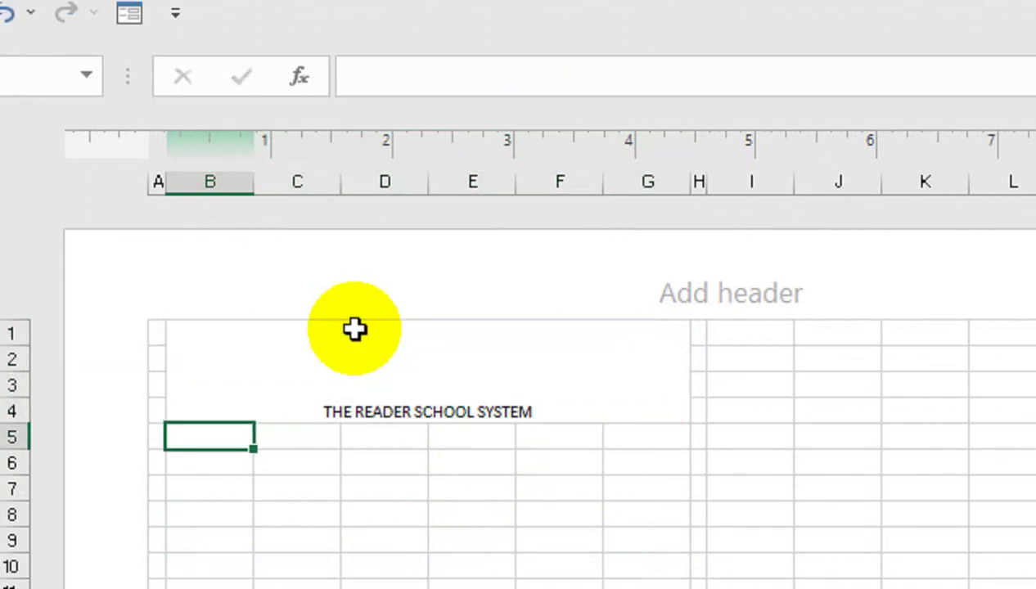
{"action": "double_click", "coordinate": [413, 412]}
Step: Top-align the merged school title, enlarge it to 24 pt, and make it bold
{"action": "scroll", "coordinate": [546, 422], "scroll_direction": "down", "scroll_amount": 1}
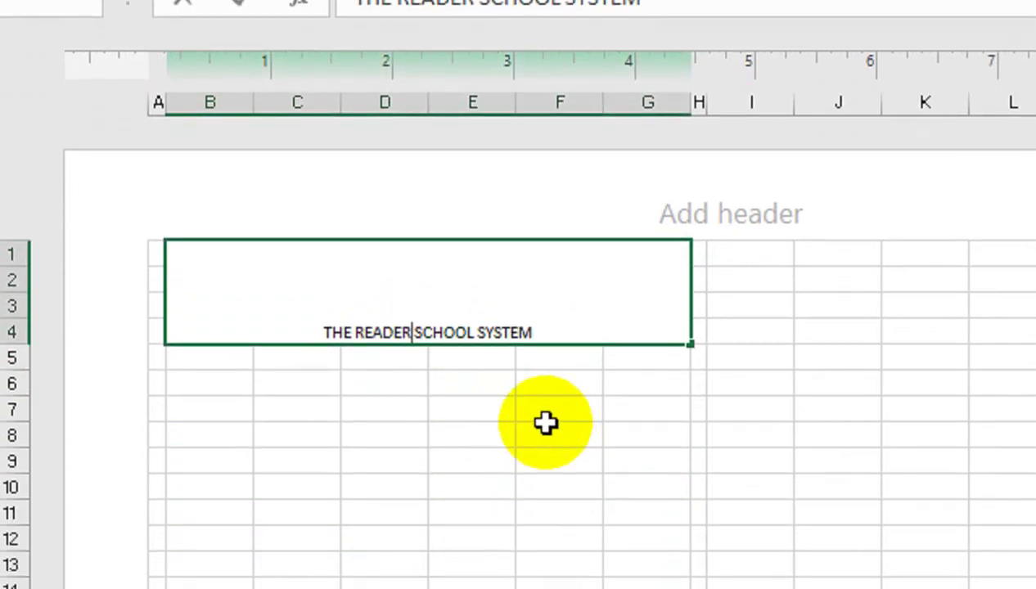
{"action": "left_click", "coordinate": [540, 314]}
{"action": "left_click_drag", "start_coordinate": [735, 316], "coordinate": [592, 310]}
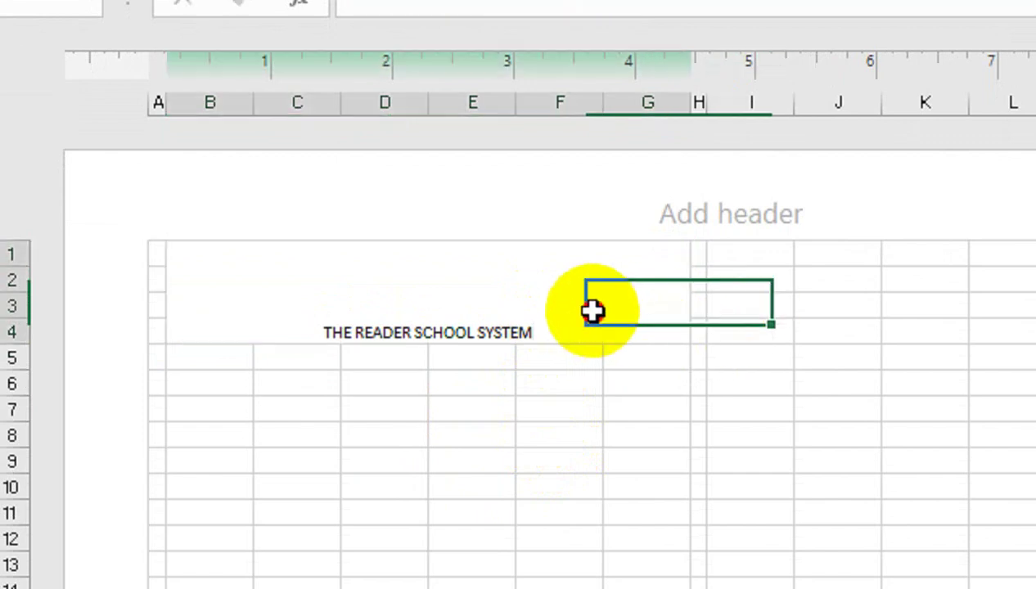
{"action": "left_click", "coordinate": [524, 312]}
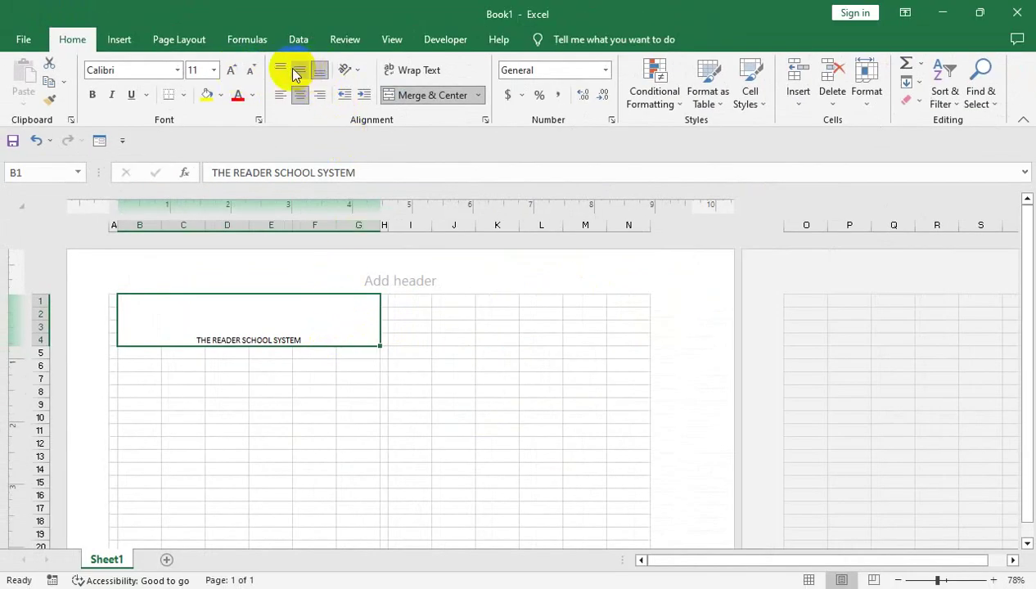
{"action": "left_click", "coordinate": [280, 70]}
{"action": "left_click", "coordinate": [231, 71]}
{"action": "left_click", "coordinate": [230, 71]}
{"action": "left_click", "coordinate": [231, 71]}
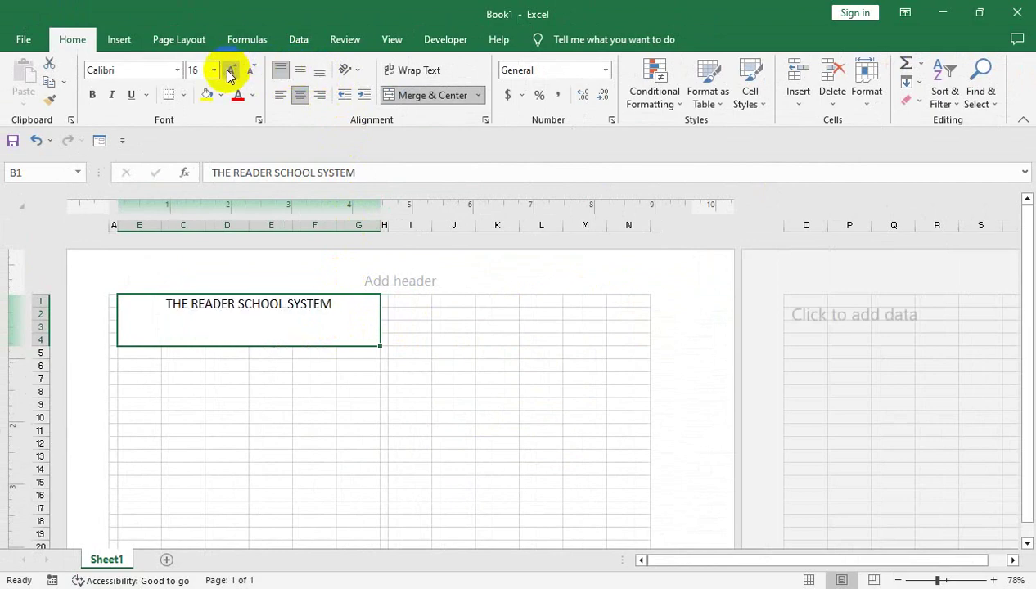
{"action": "left_click", "coordinate": [230, 71]}
{"action": "left_click", "coordinate": [230, 71]}
{"action": "left_click", "coordinate": [230, 71]}
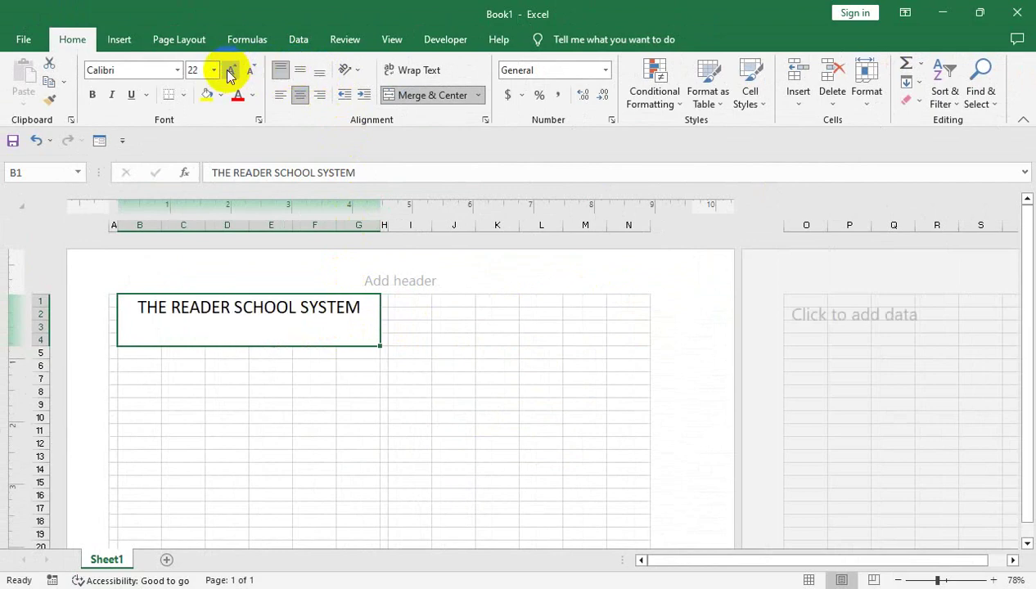
{"action": "left_click", "coordinate": [230, 71]}
{"action": "left_click", "coordinate": [93, 95]}
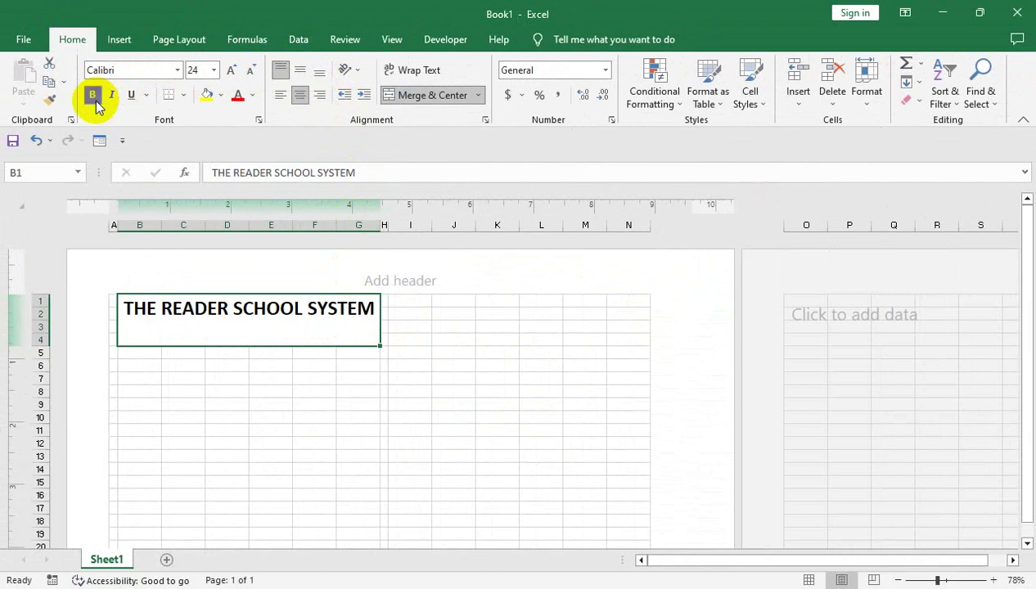
{"action": "left_click", "coordinate": [278, 388]}
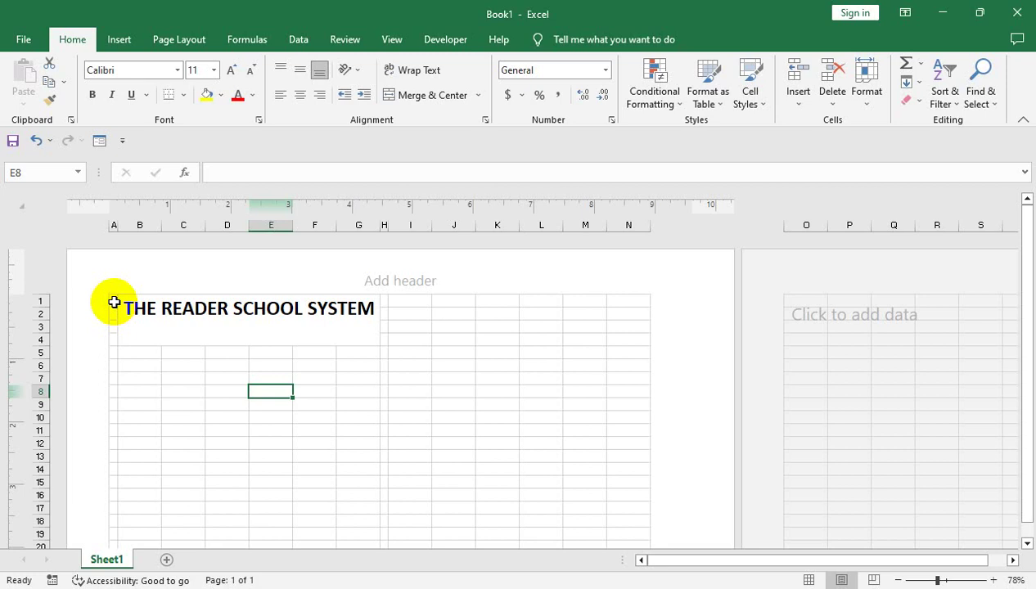
{"action": "left_click", "coordinate": [113, 302]}
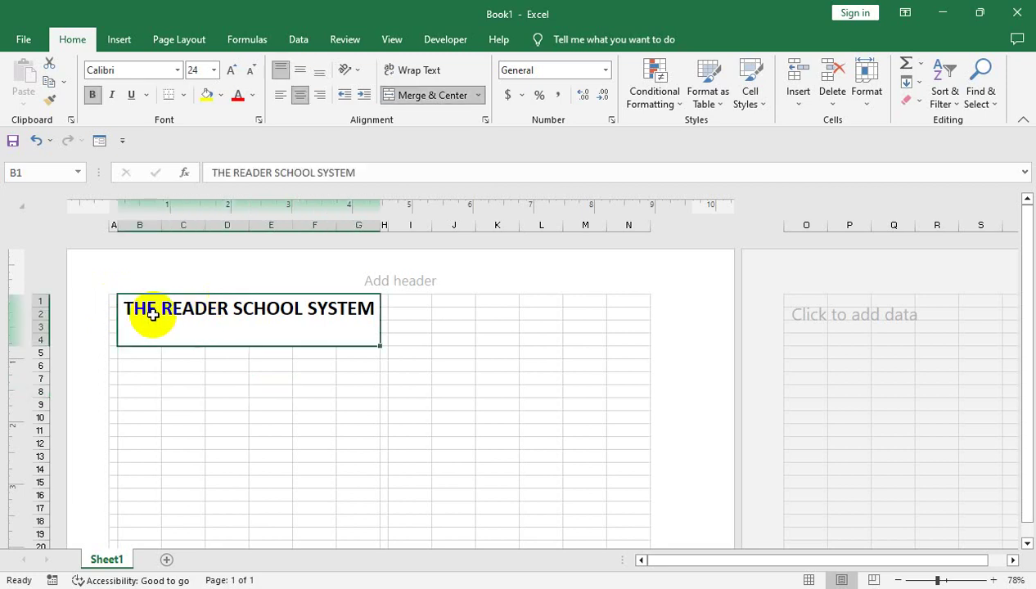
Step: Give the left panel range A1:H34 a Thick Outside Border
{"action": "left_click", "coordinate": [112, 299]}
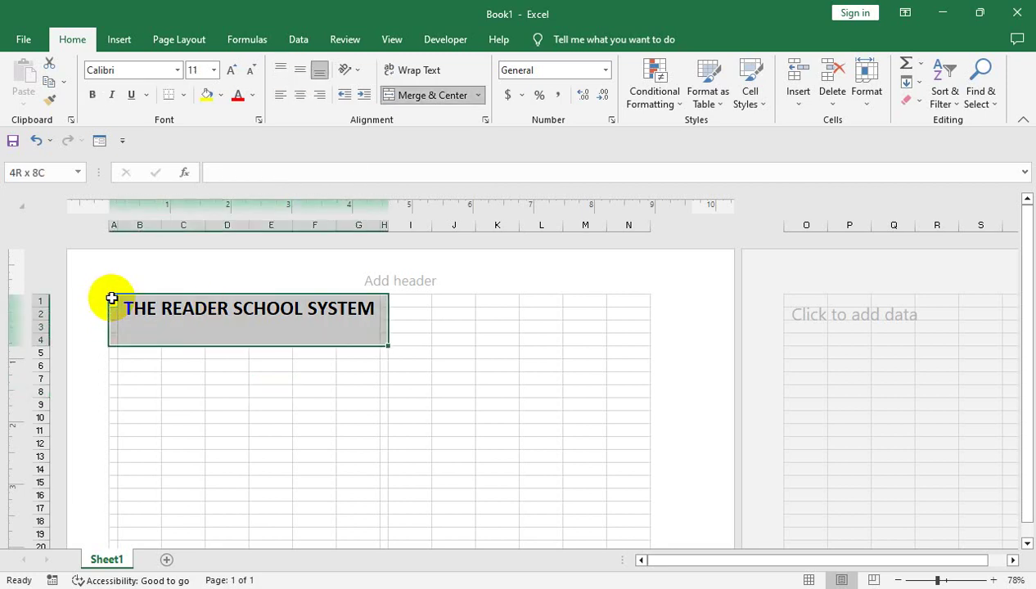
{"action": "mouse_move", "coordinate": [112, 299]}
{"action": "left_mouse_down"}
{"action": "mouse_move", "coordinate": [386, 541]}
{"action": "mouse_move", "coordinate": [388, 305]}
{"action": "left_mouse_up"}
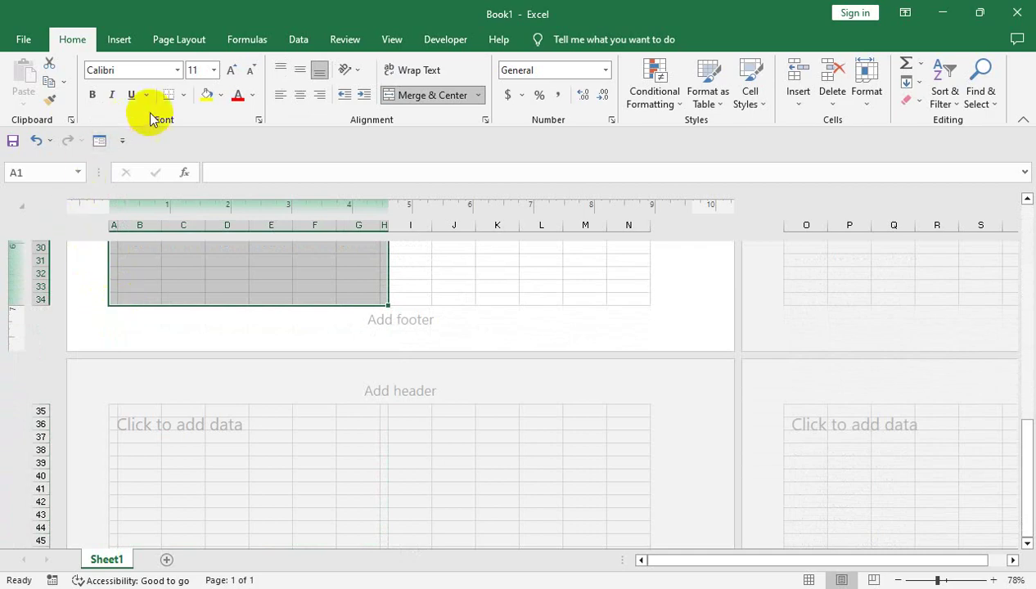
{"action": "left_click", "coordinate": [183, 95]}
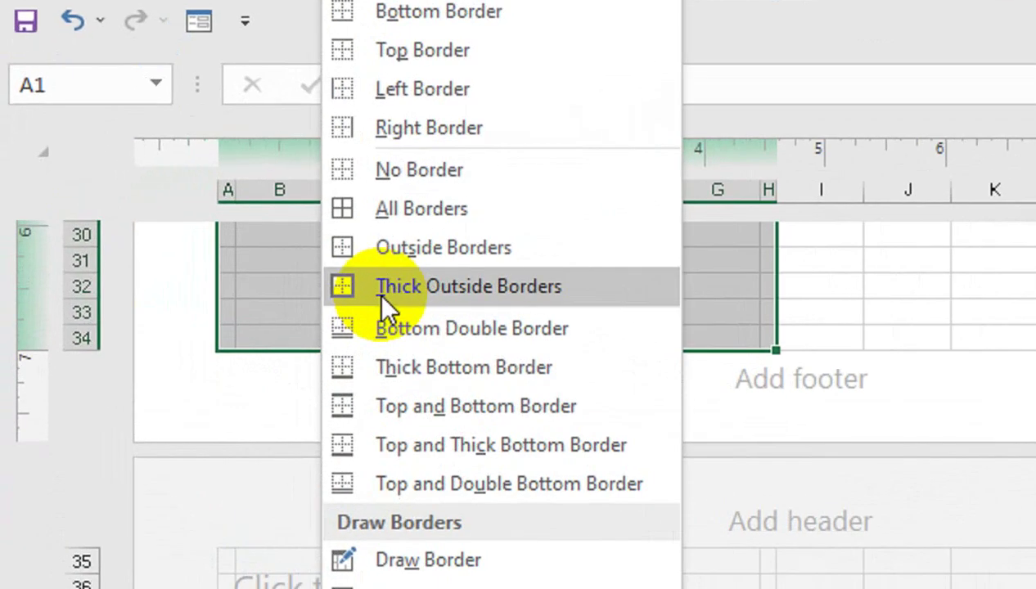
{"action": "left_click", "coordinate": [193, 282]}
{"action": "scroll", "coordinate": [382, 289], "scroll_direction": "up", "scroll_amount": 10}
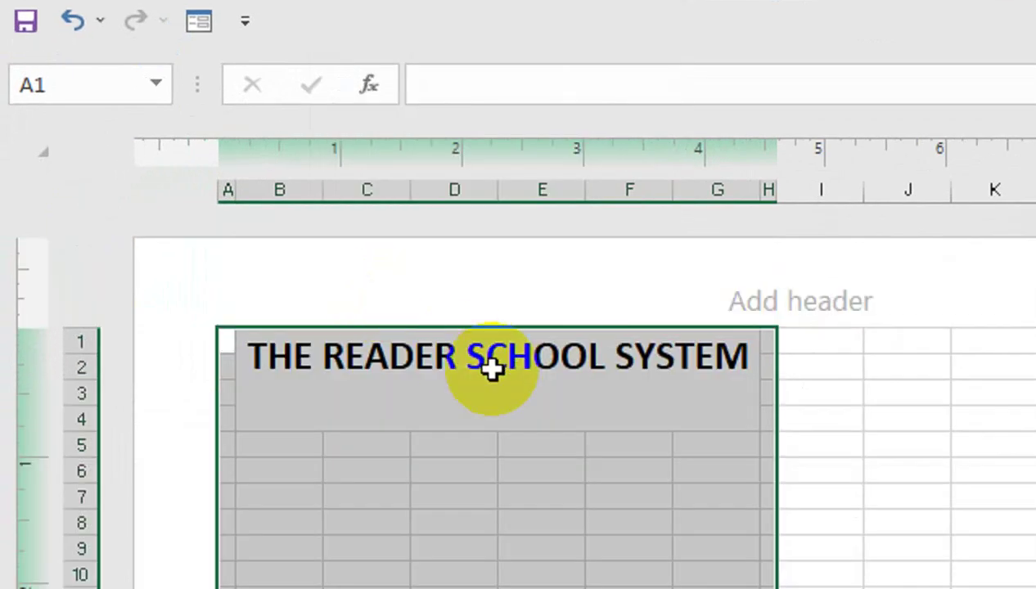
{"action": "left_click", "coordinate": [515, 396]}
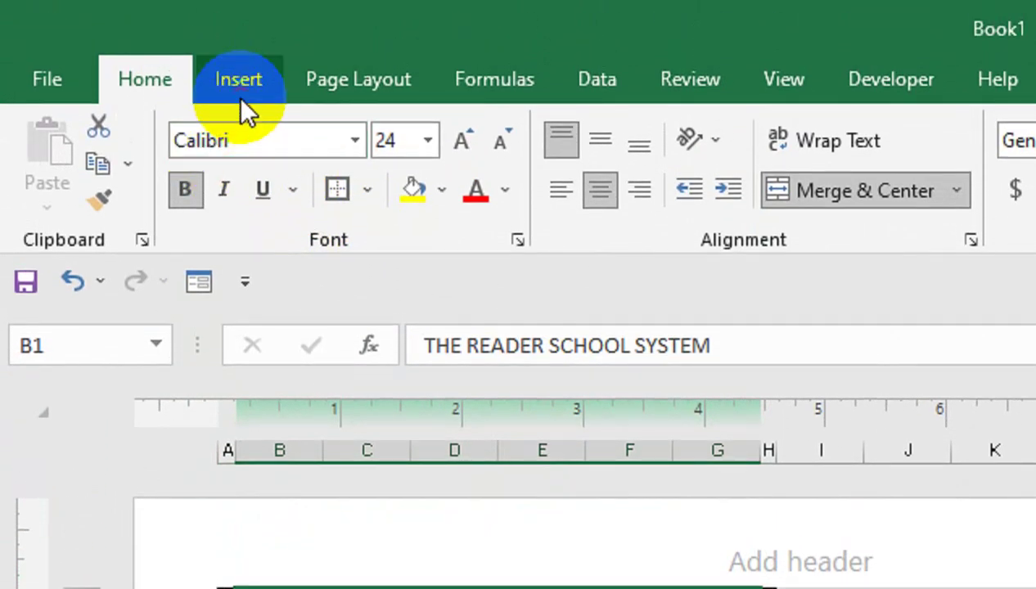
{"action": "left_click", "coordinate": [239, 97]}
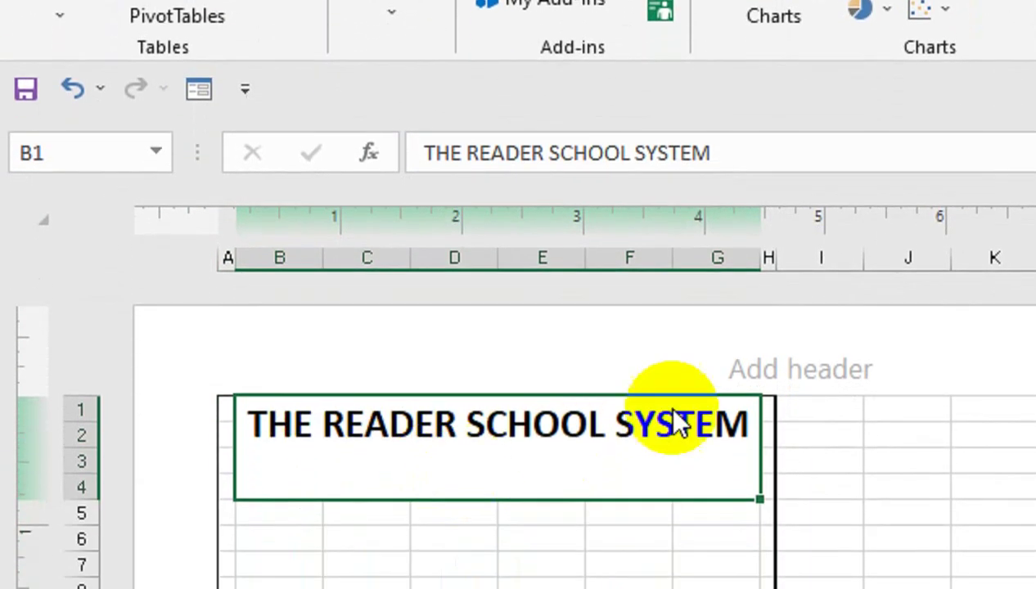
Step: Start a new line under the school name and type TODAY'S READER TOMMORW
{"action": "left_click", "coordinate": [730, 154]}
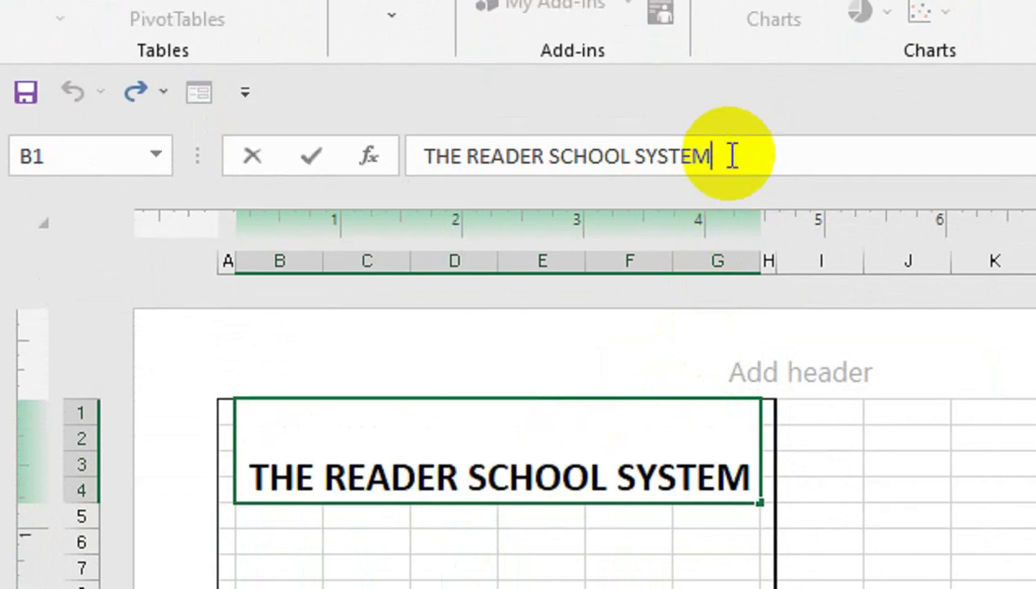
{"action": "left_click_drag", "start_coordinate": [618, 407], "coordinate": [660, 437]}
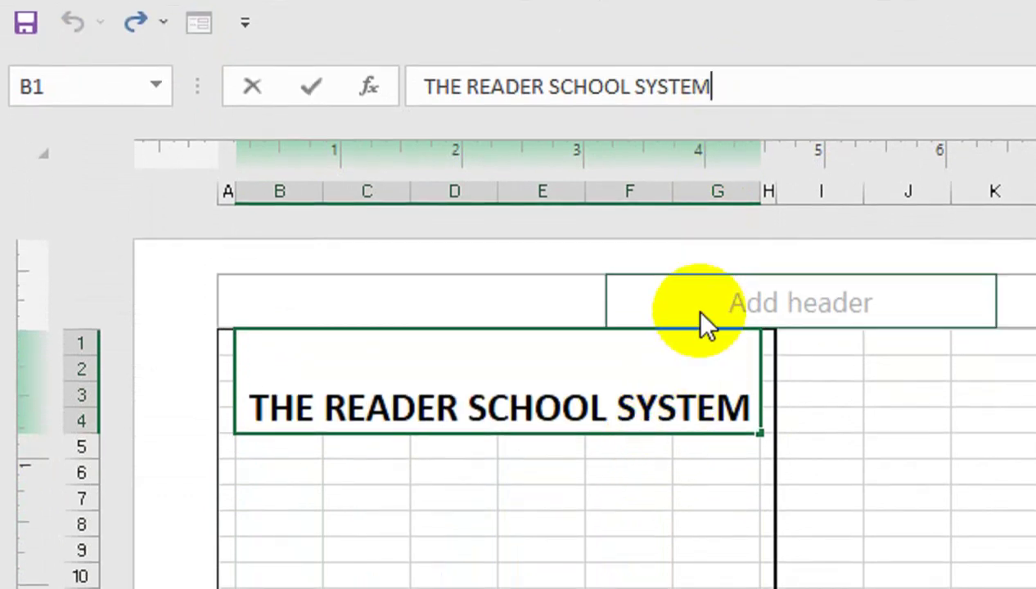
{"action": "key", "text": "Escape"}
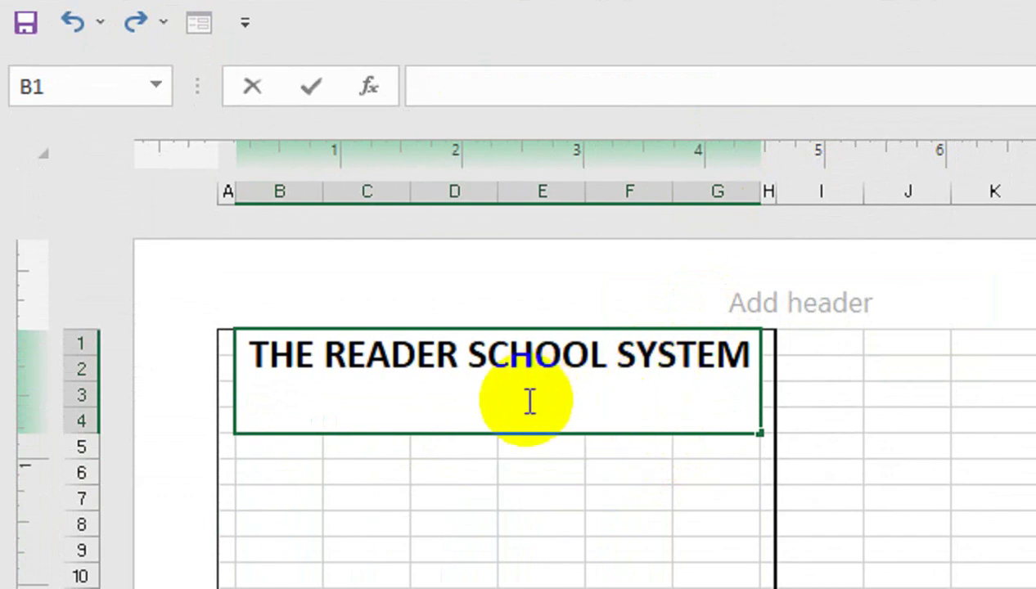
{"action": "type", "text": "TODAY"}
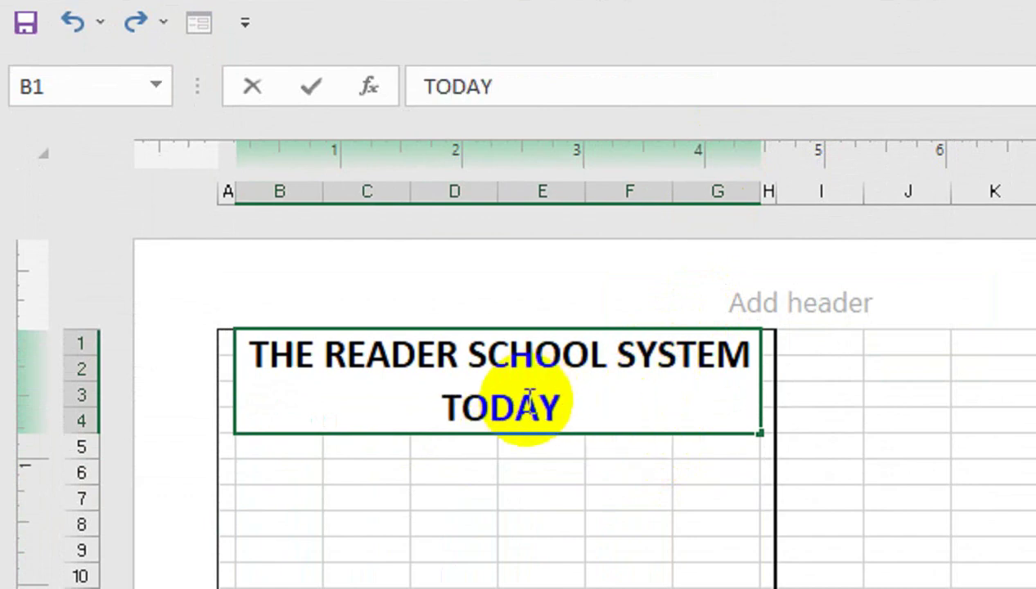
{"action": "type", "text": ";S"}
{"action": "key", "text": "BackSpace"}
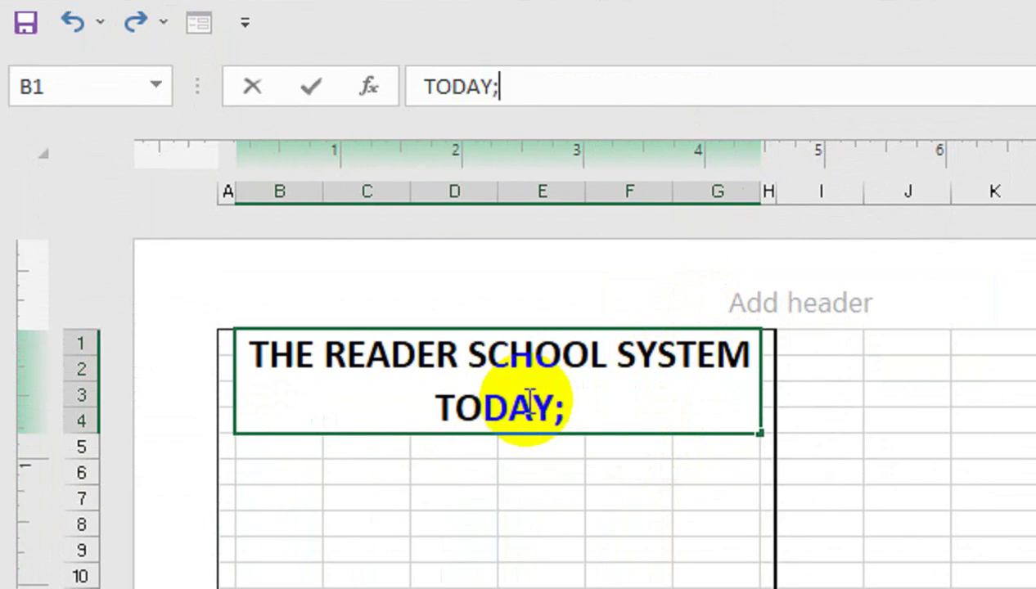
{"action": "key", "text": "BackSpace"}
{"action": "type", "text": "'S"}
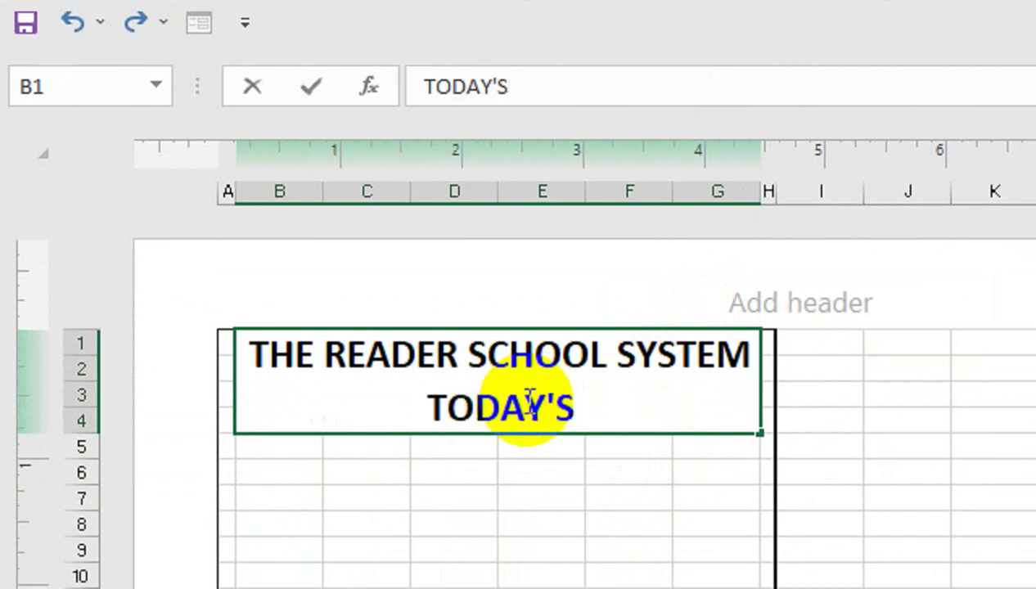
{"action": "type", "text": "READER "}
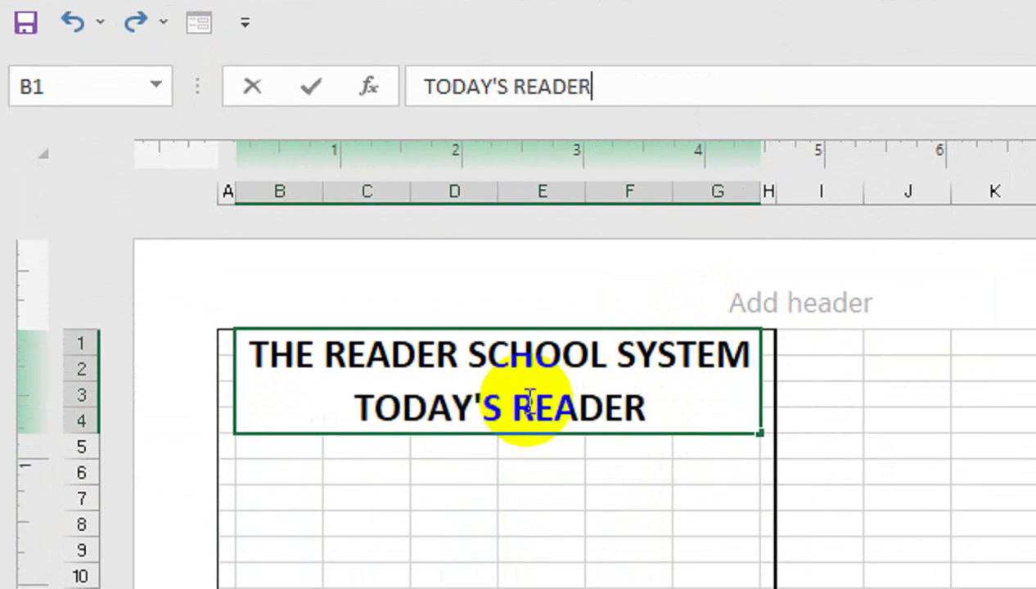
{"action": "type", "text": "TO"}
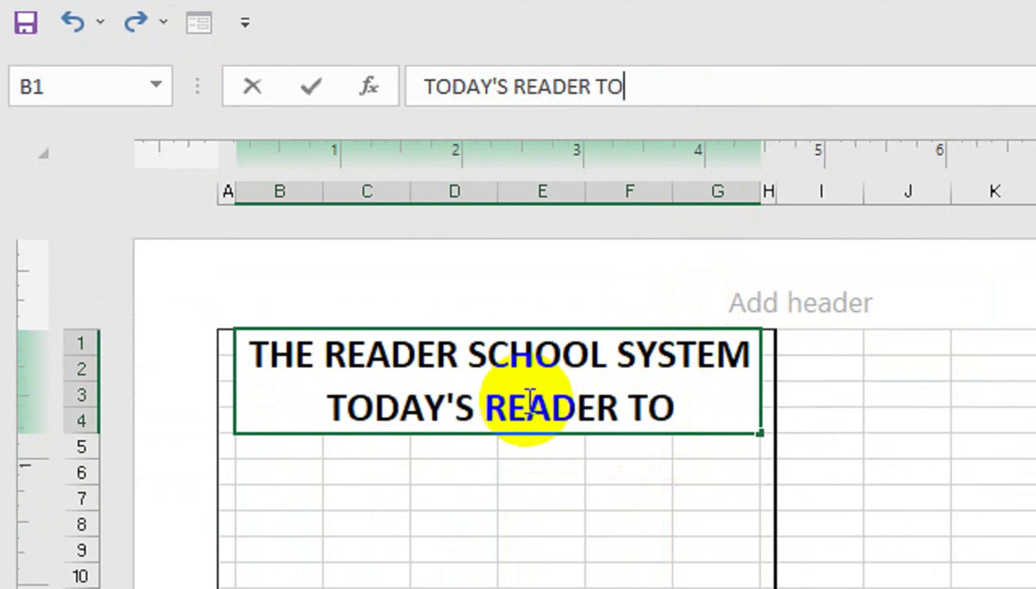
{"action": "type", "text": "MMORW"}
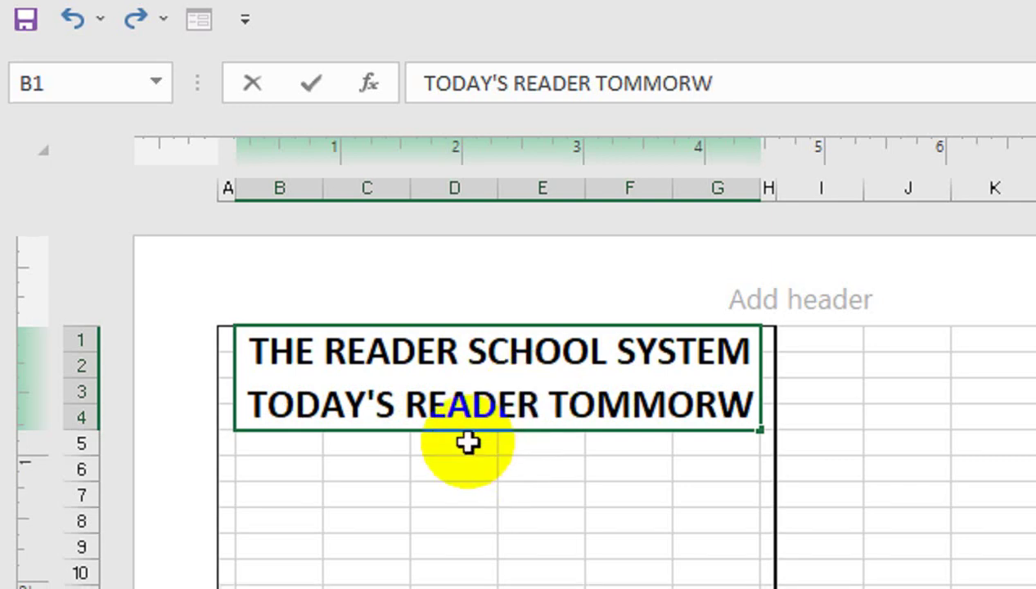
Step: Complete the motto as TODAY'S READER, TOMMOROW'S LEADER, fixing the typos
{"action": "left_click", "coordinate": [717, 405]}
{"action": "key", "text": "BackSpace"}
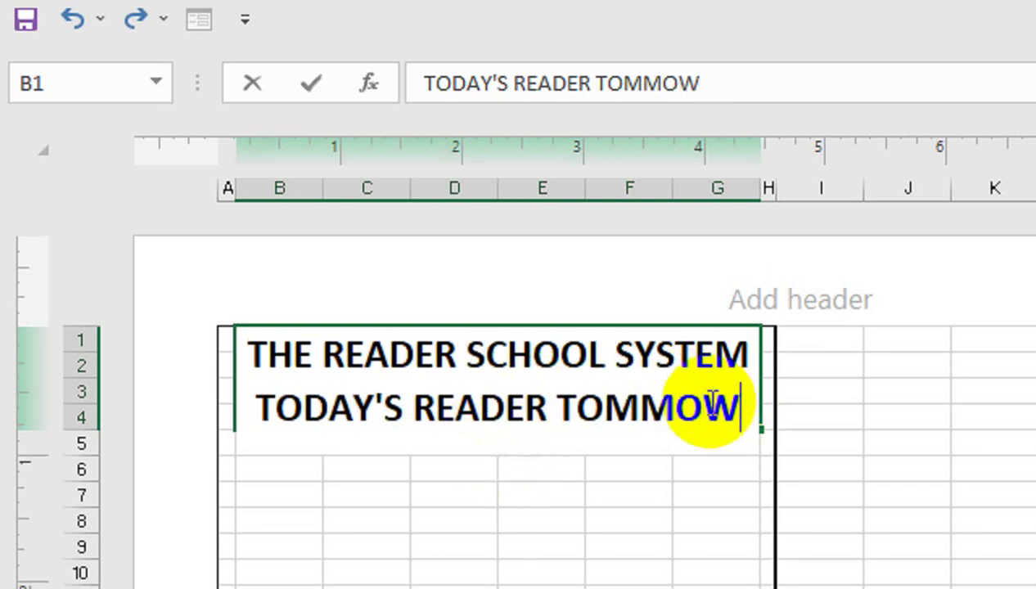
{"action": "key", "text": "BackSpace"}
{"action": "type", "text": "RO"}
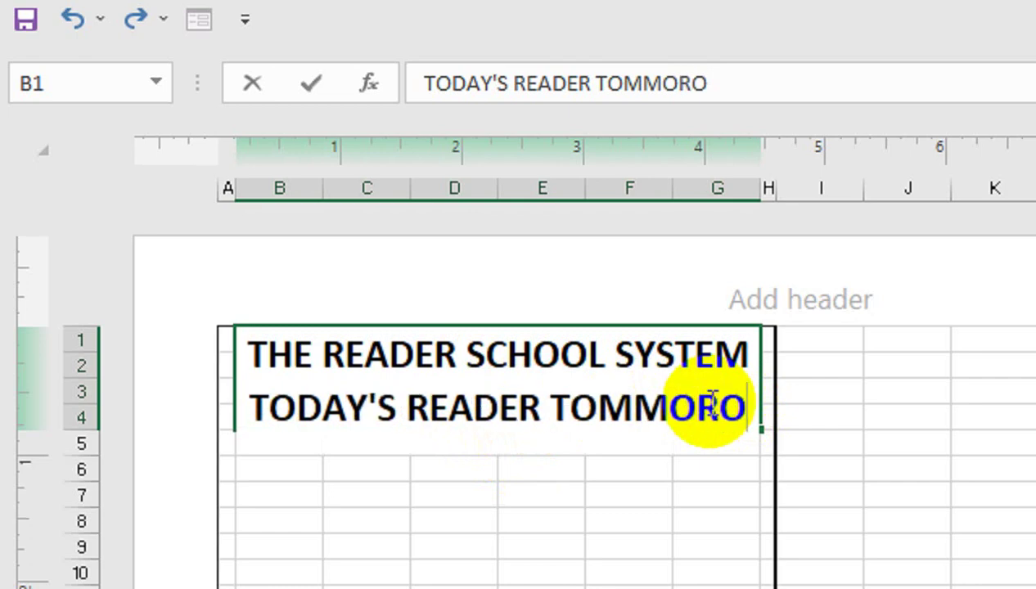
{"action": "type", "text": "W"}
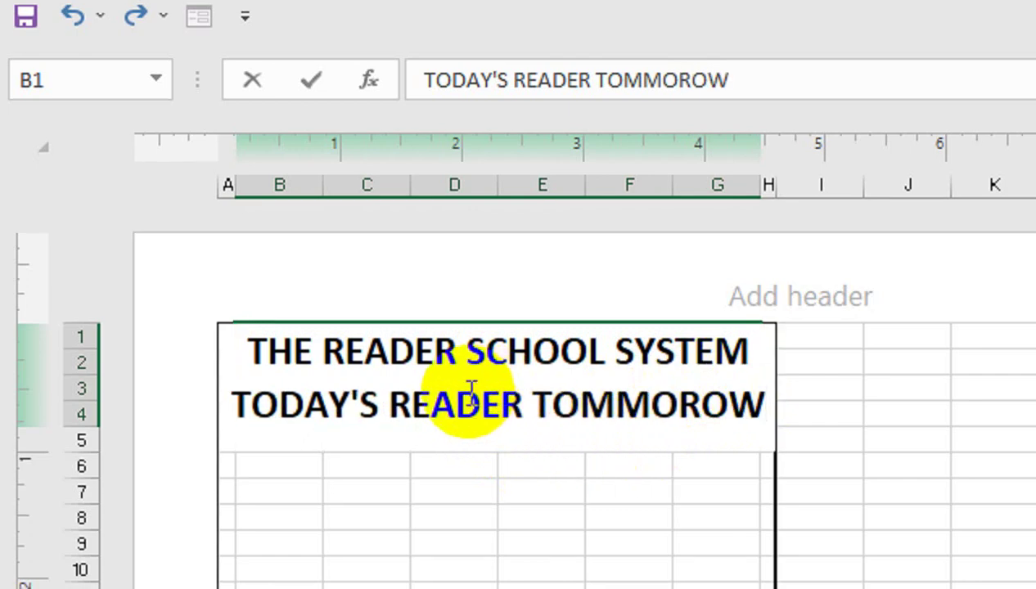
{"action": "left_click", "coordinate": [528, 422]}
{"action": "type", "text": ","}
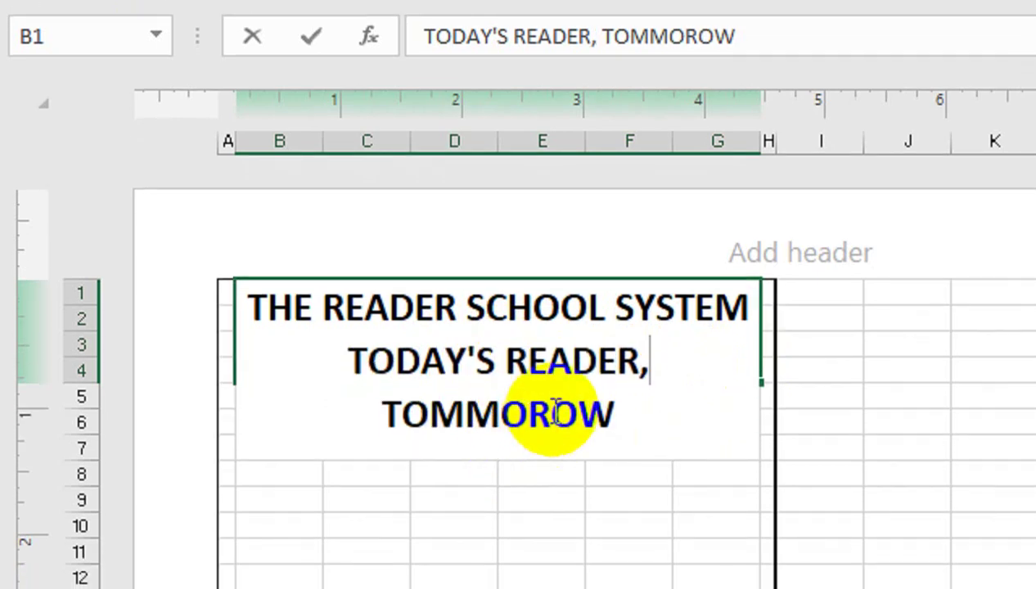
{"action": "double_click", "coordinate": [628, 434]}
{"action": "left_click", "coordinate": [632, 434]}
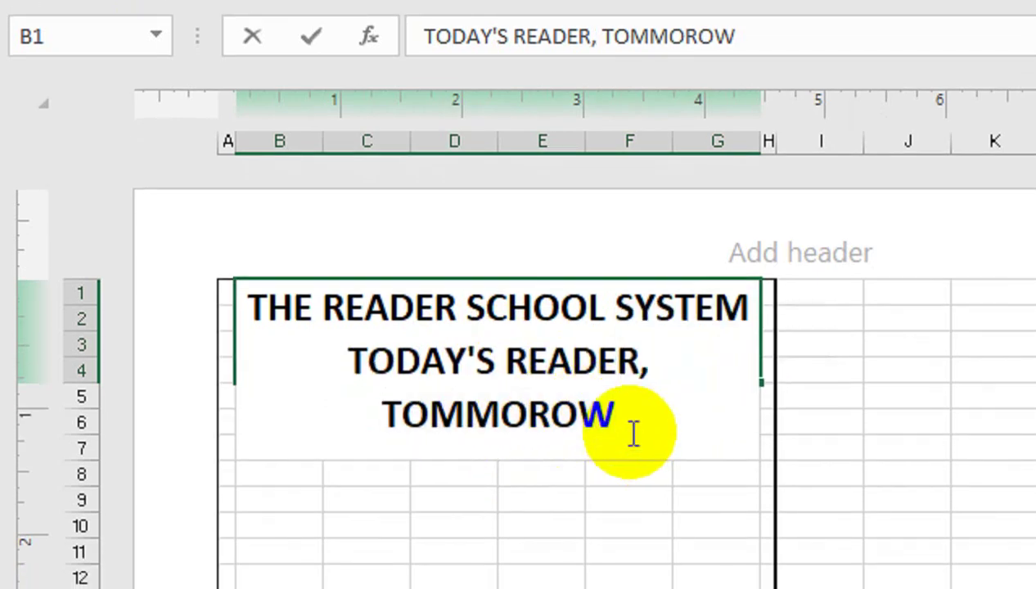
{"action": "type", "text": "'S LE"}
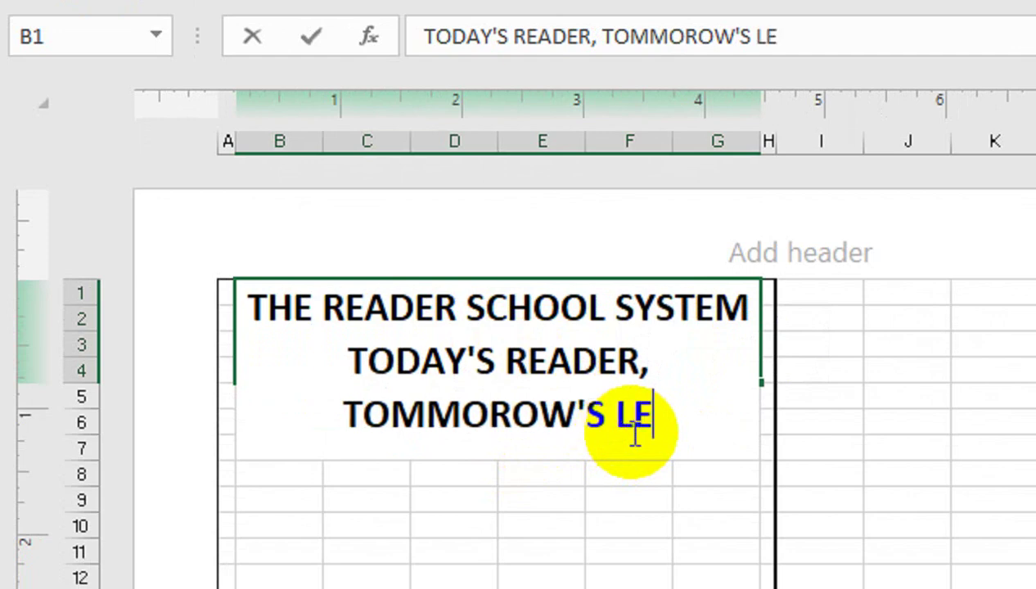
{"action": "type", "text": "ADER"}
{"action": "key", "text": "Return"}
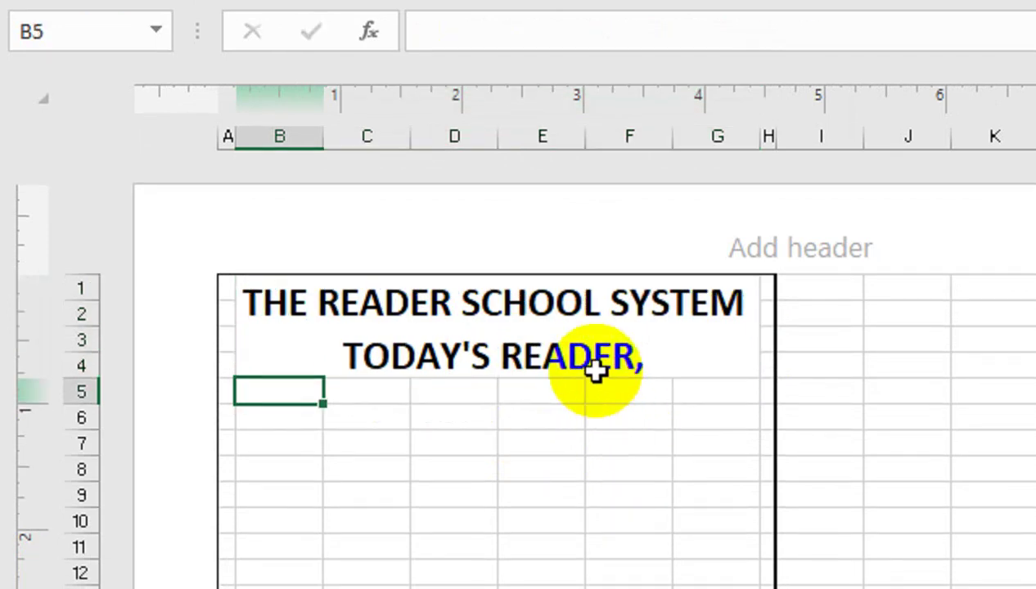
{"action": "left_click", "coordinate": [596, 365]}
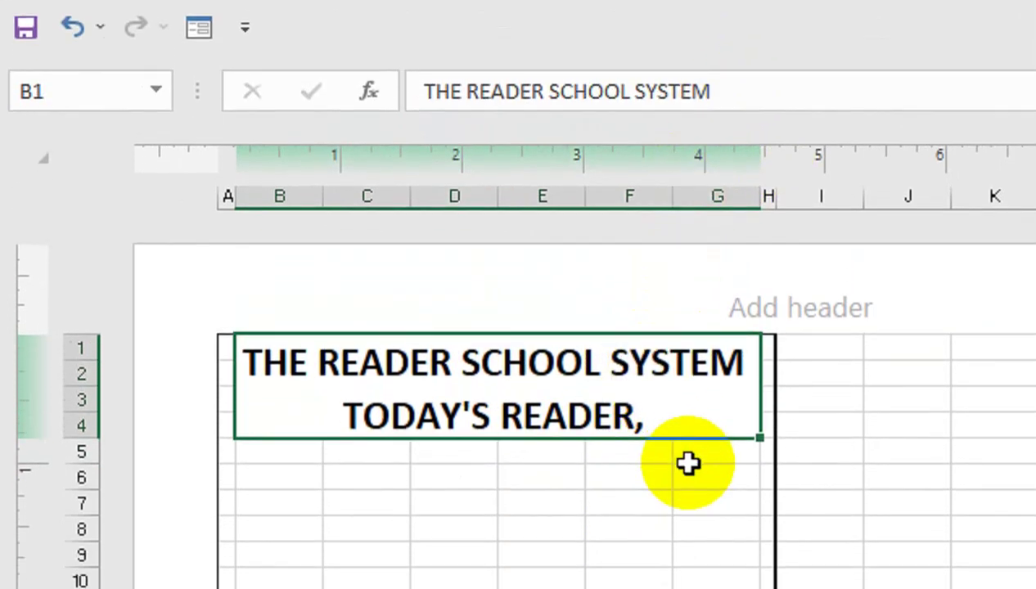
Step: Select the motto line in the title cell and shrink it to 14 pt
{"action": "double_click", "coordinate": [687, 464]}
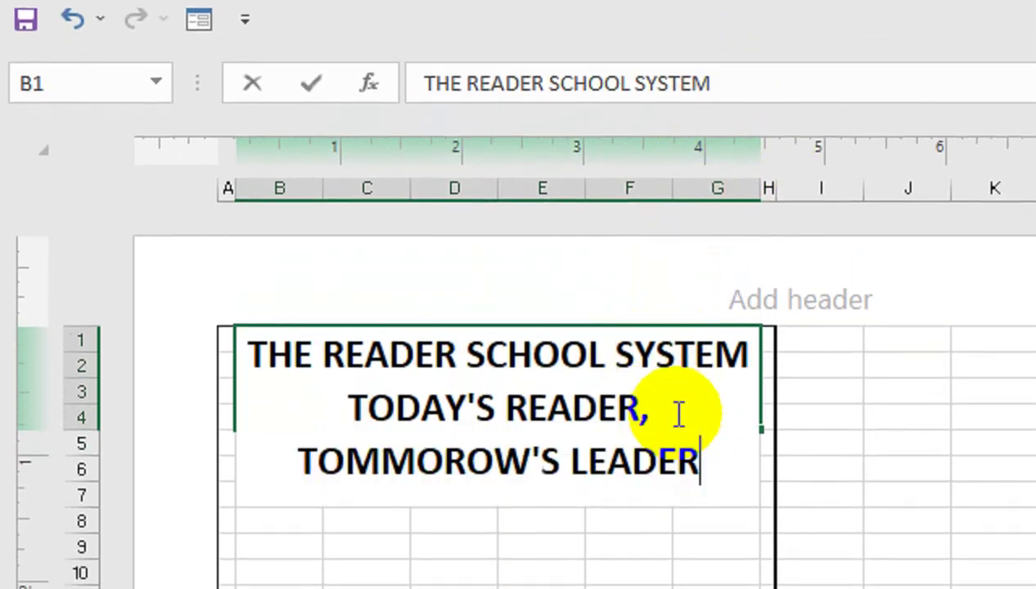
{"action": "left_click_drag", "start_coordinate": [689, 440], "coordinate": [311, 395]}
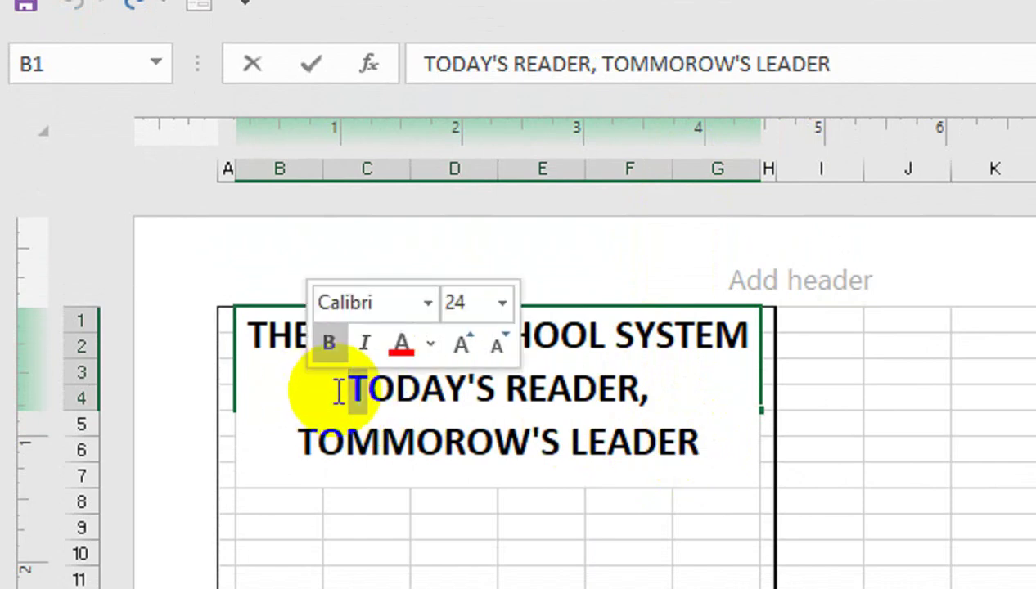
{"action": "double_click", "coordinate": [350, 390]}
{"action": "key", "text": "shift+Down"}
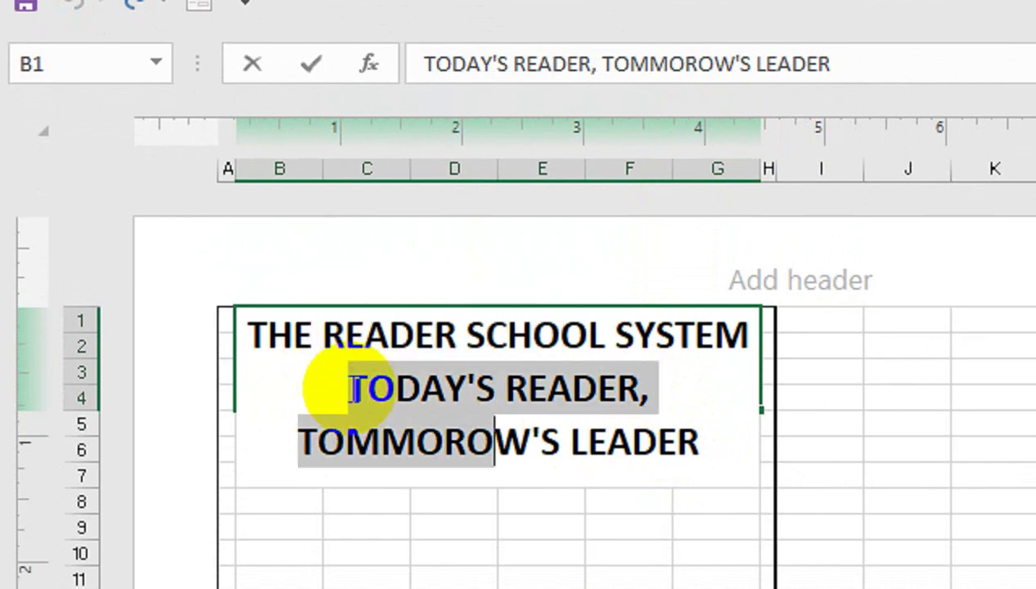
{"action": "key", "text": "shift+End"}
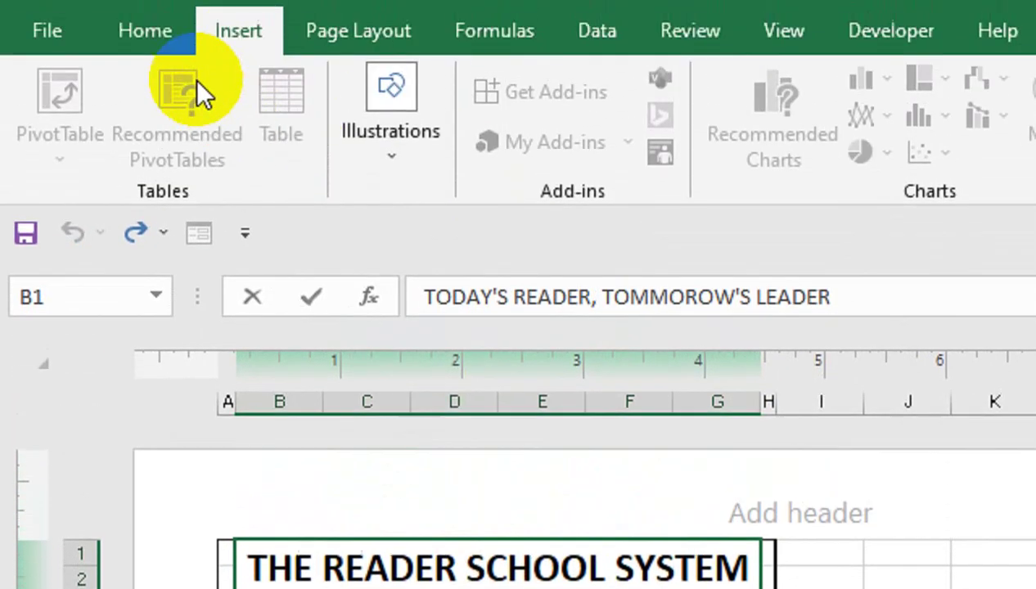
{"action": "left_click", "coordinate": [158, 96]}
{"action": "left_click", "coordinate": [501, 143]}
{"action": "left_click", "coordinate": [501, 145]}
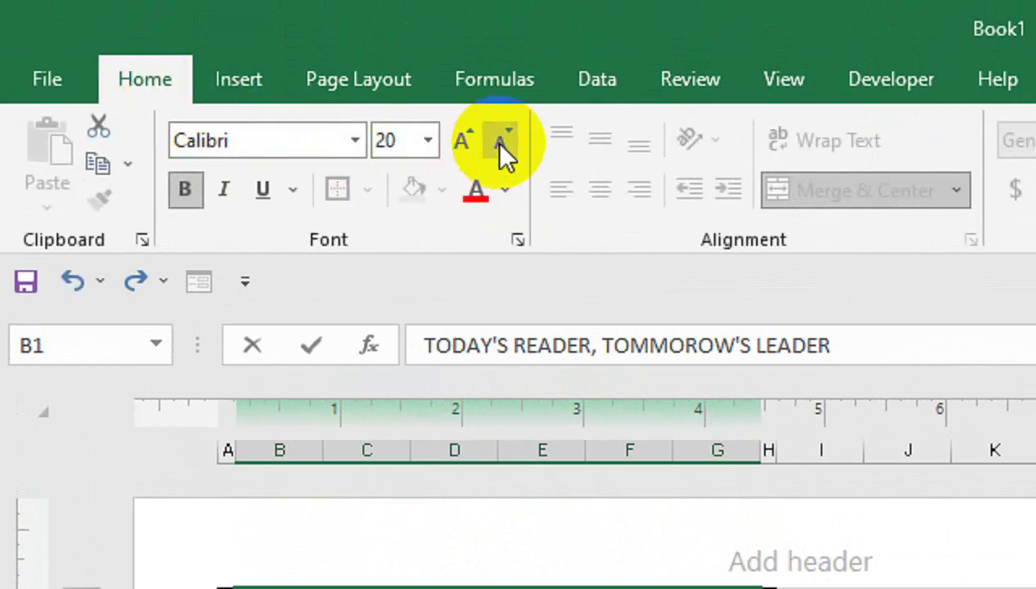
{"action": "left_click", "coordinate": [501, 145]}
{"action": "left_click", "coordinate": [501, 145]}
{"action": "left_click", "coordinate": [501, 145]}
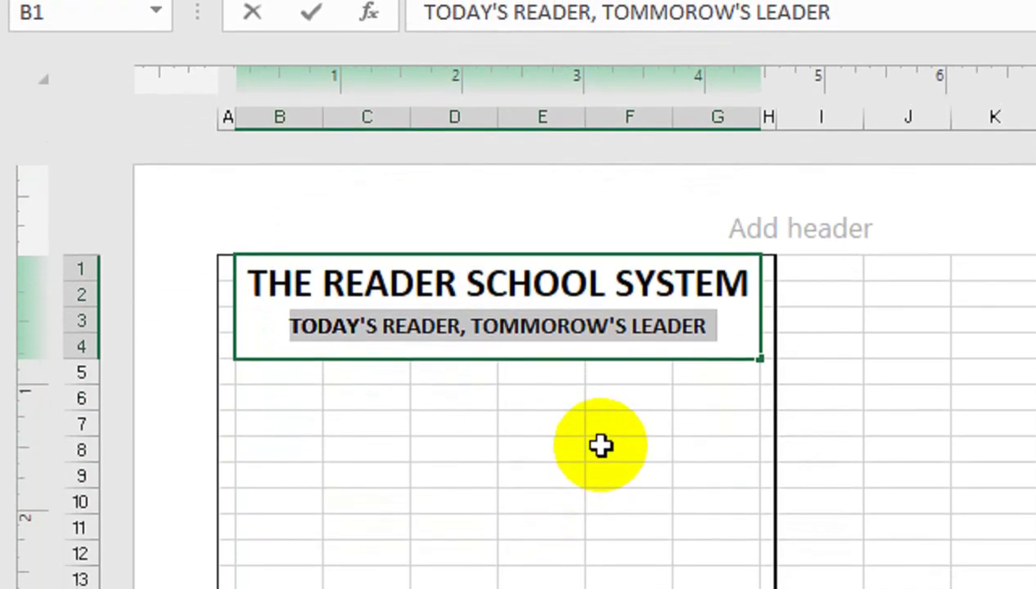
{"action": "left_click", "coordinate": [601, 442]}
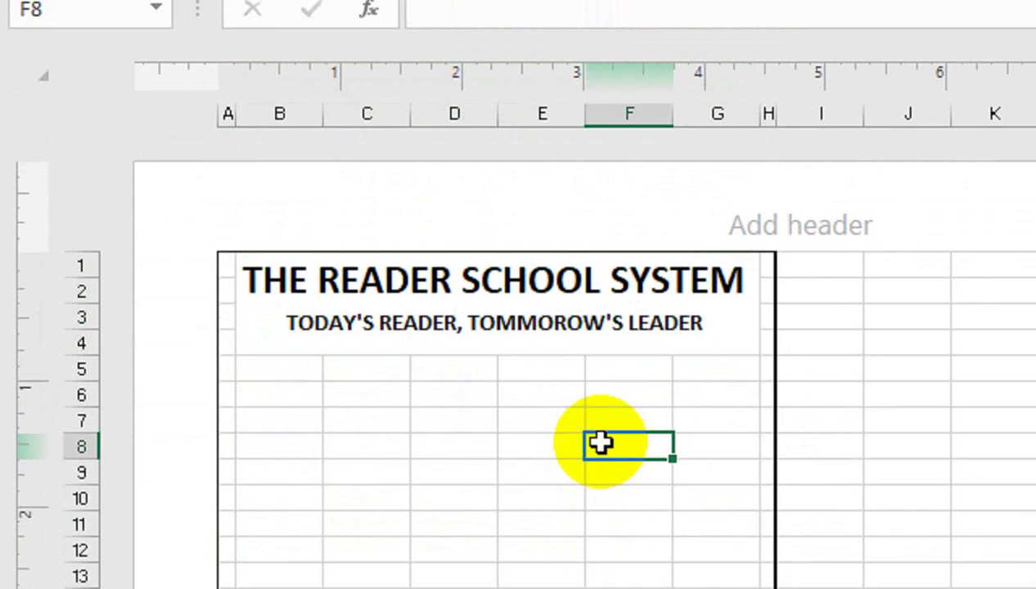
Step: Merge C5:E6 and enter the heading FEES CARD
{"action": "left_click", "coordinate": [562, 323]}
{"action": "left_click", "coordinate": [366, 370]}
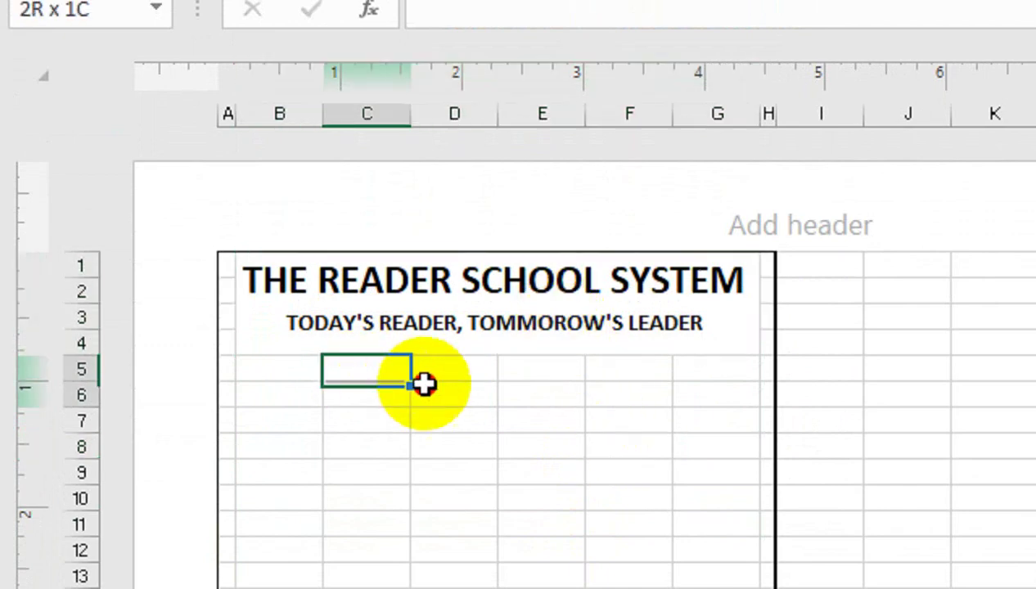
{"action": "left_click", "coordinate": [571, 386]}
{"action": "left_click_drag", "start_coordinate": [571, 386], "coordinate": [630, 386]}
{"action": "left_click", "coordinate": [366, 372]}
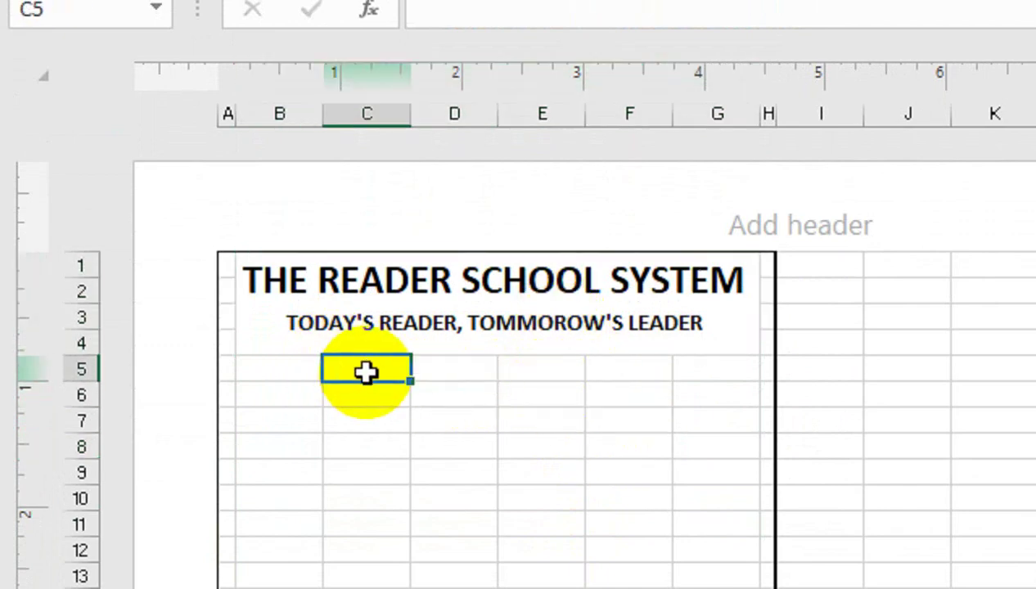
{"action": "key", "text": "shift+Right"}
{"action": "key", "text": "shift+Right"}
{"action": "key", "text": "shift+Down"}
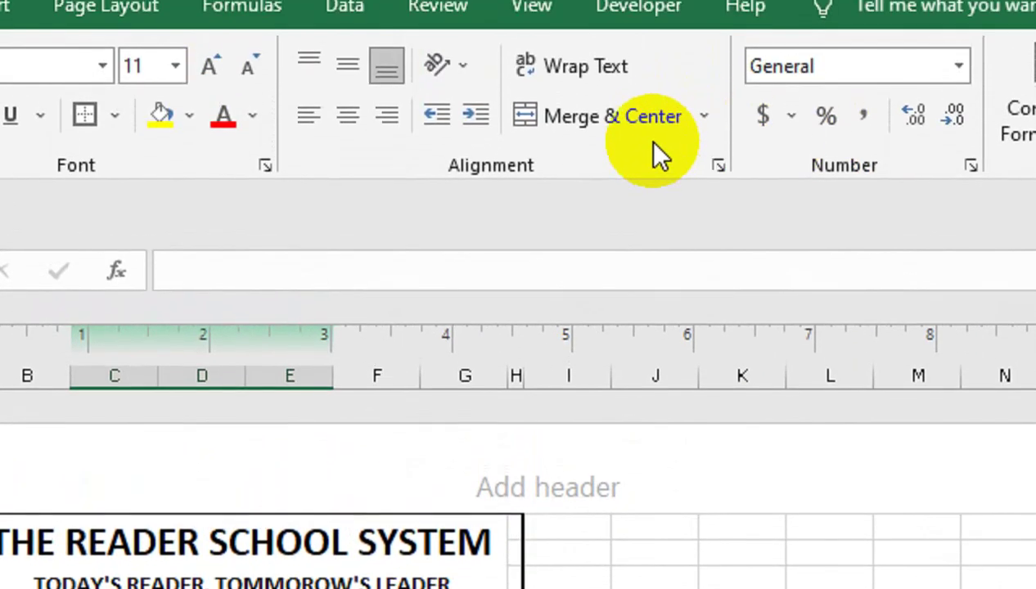
{"action": "left_click", "coordinate": [654, 145]}
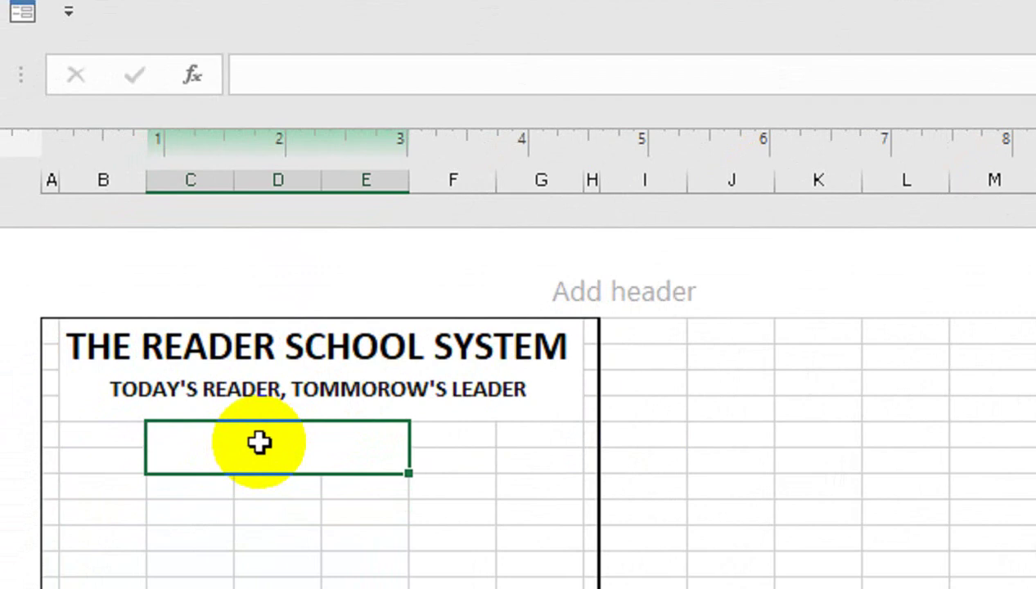
{"action": "type", "text": "FE"}
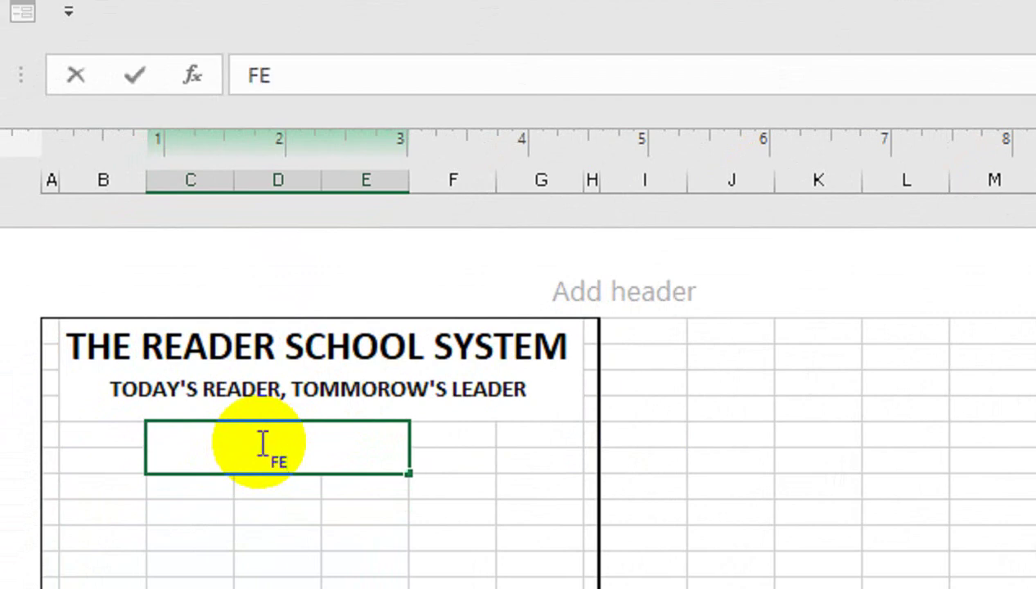
{"action": "type", "text": "ES C"}
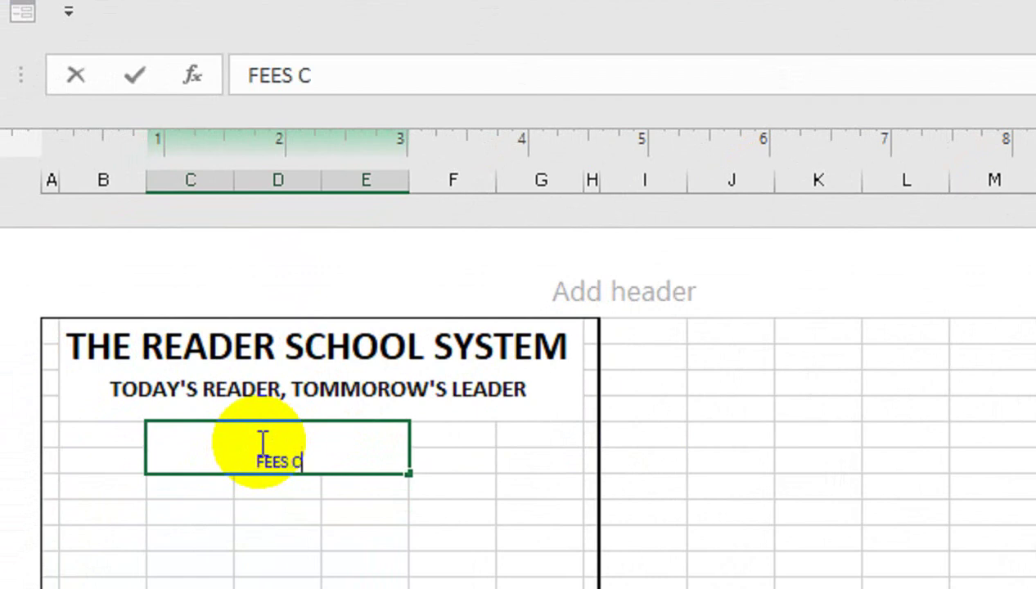
{"action": "type", "text": "ARD"}
{"action": "key", "text": "Return"}
Step: Middle-align the FEES CARD heading, enlarge it to 18 pt, and make it bold
{"action": "left_click", "coordinate": [259, 442]}
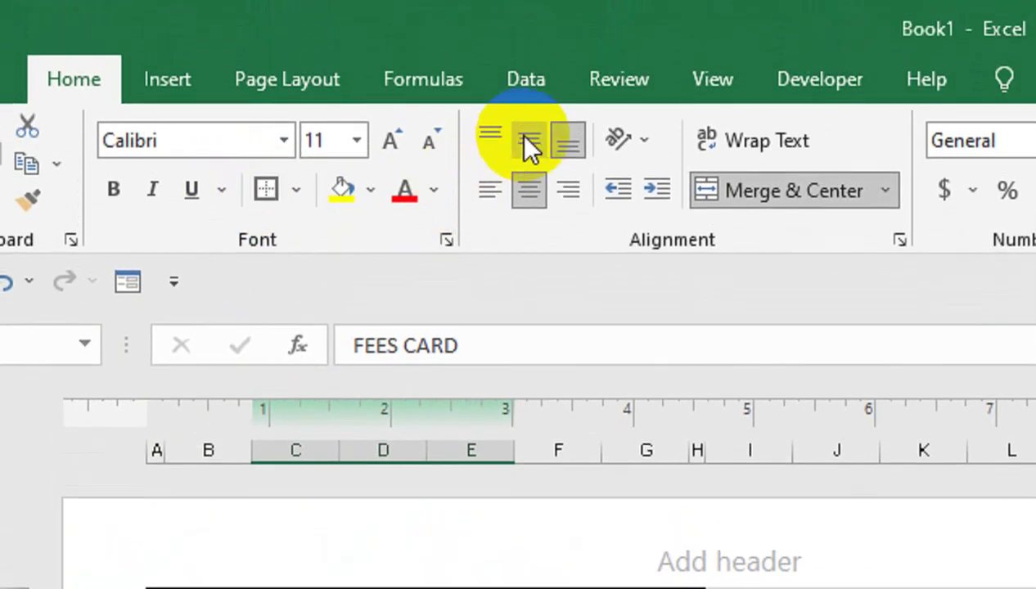
{"action": "left_click", "coordinate": [518, 141]}
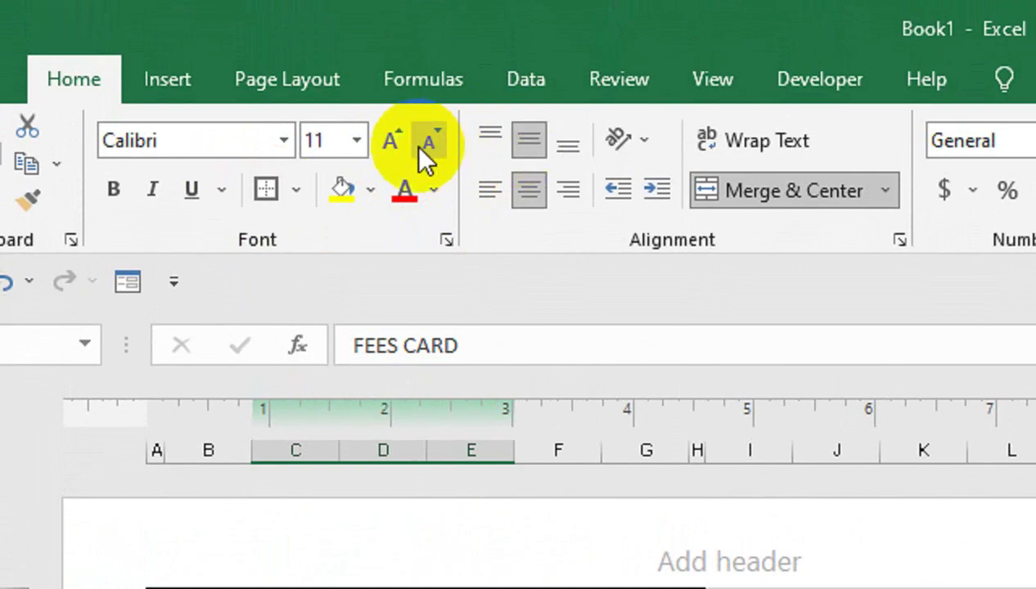
{"action": "left_click", "coordinate": [391, 144]}
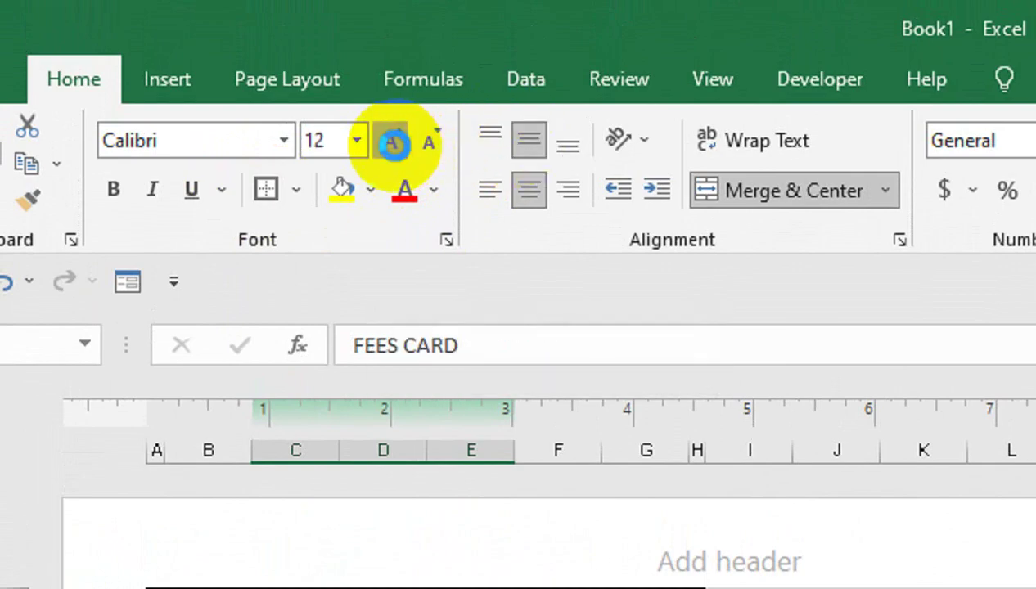
{"action": "left_click", "coordinate": [391, 144]}
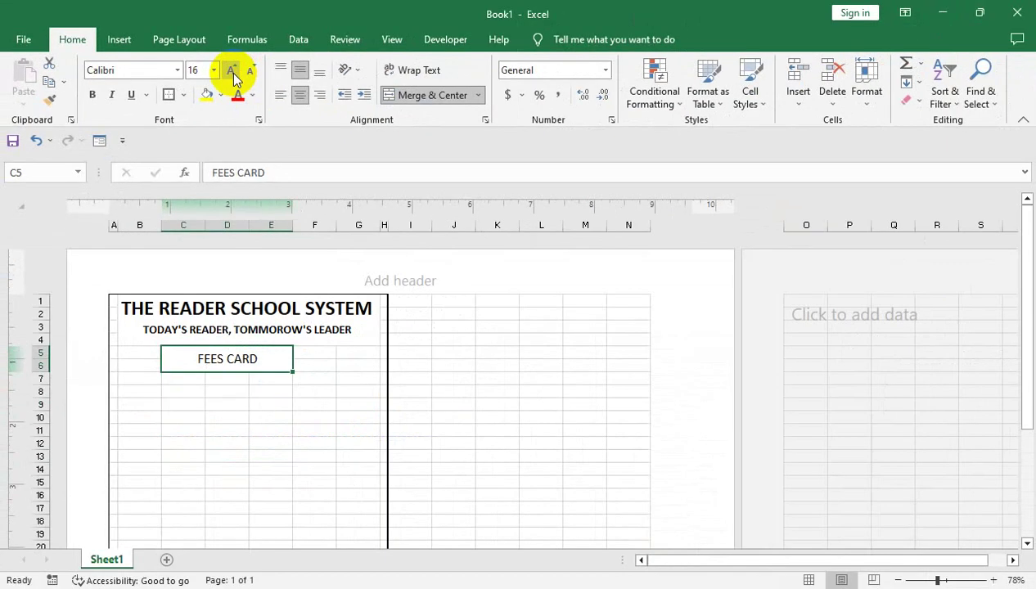
{"action": "left_click", "coordinate": [233, 73]}
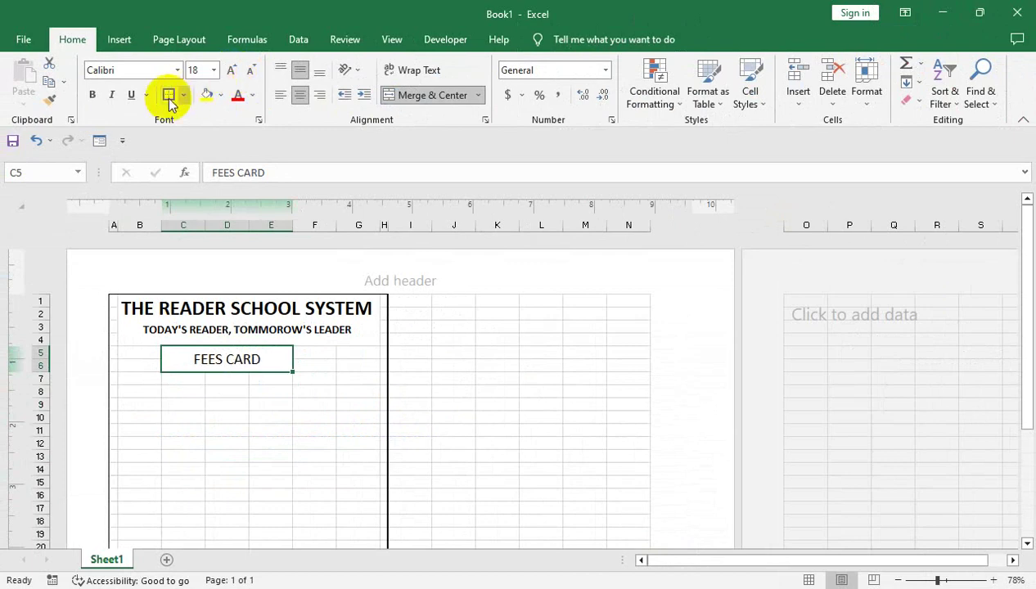
{"action": "left_click", "coordinate": [94, 96]}
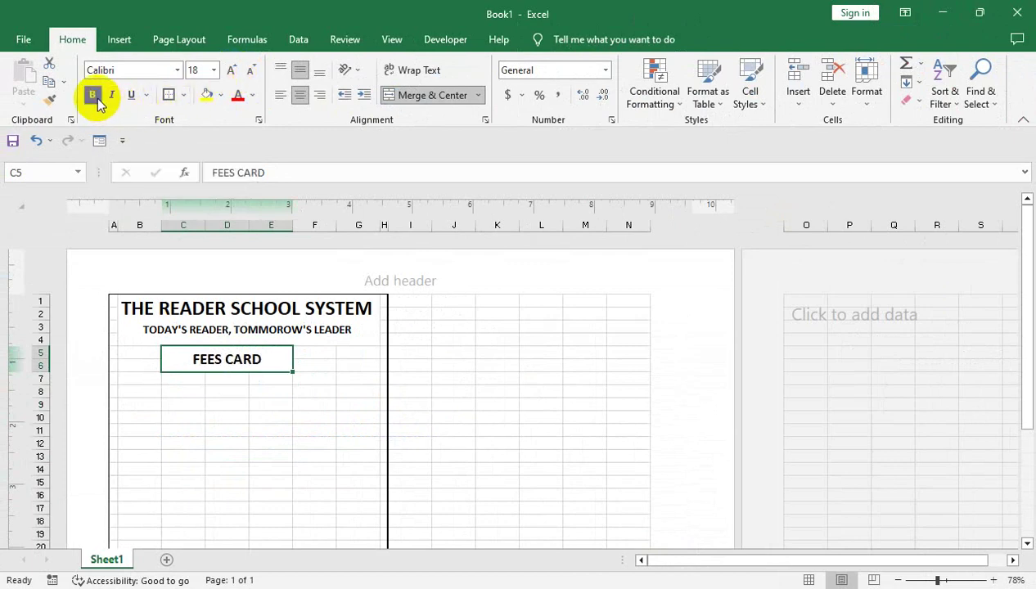
{"action": "left_click", "coordinate": [316, 355]}
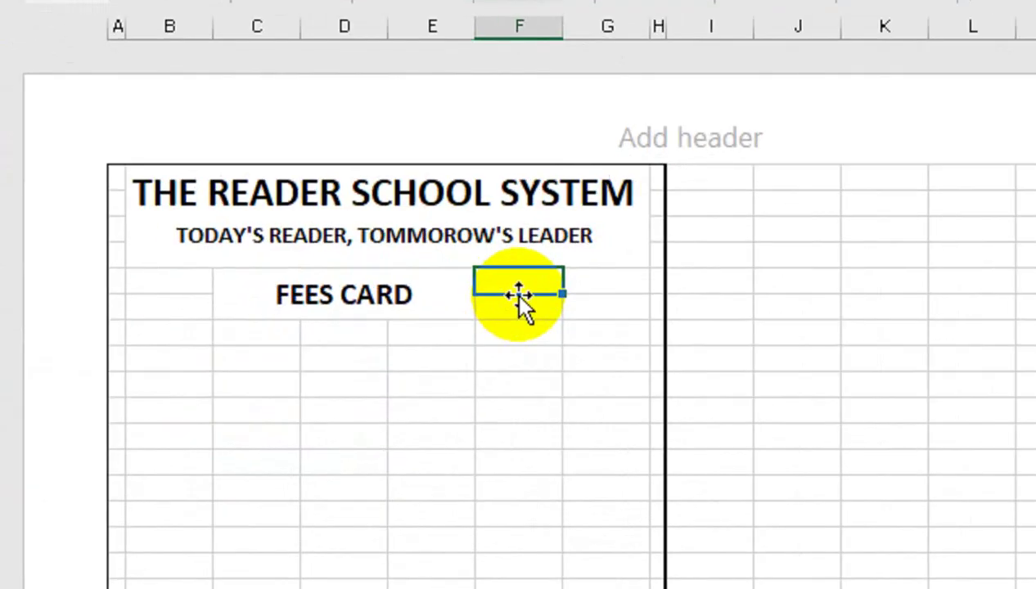
Step: Enter SESSION, merge F5:F6 for it, and centre it vertically
{"action": "key", "text": "Down"}
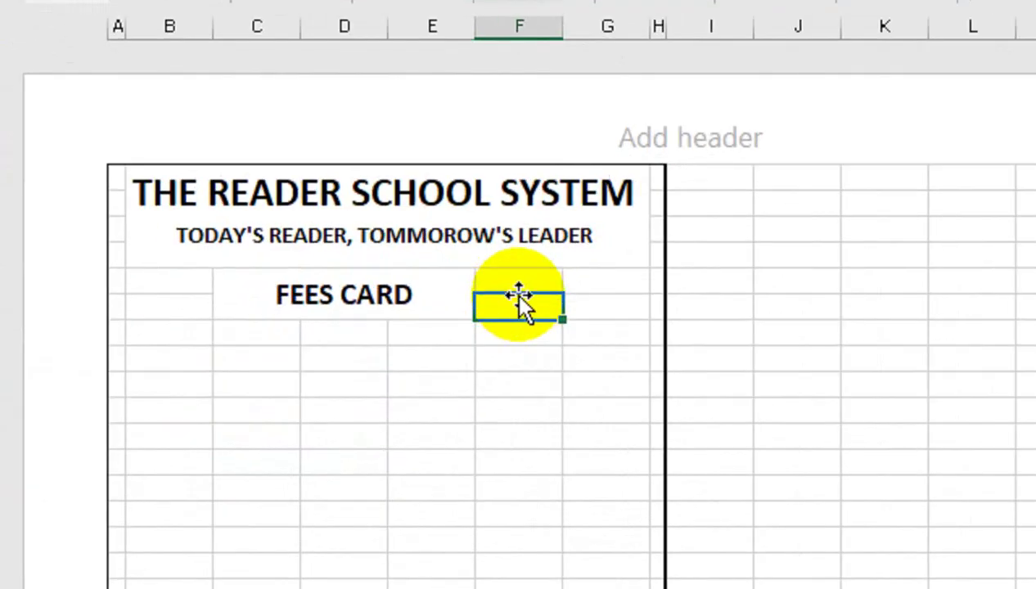
{"action": "type", "text": "SE"}
{"action": "type", "text": "SSION"}
{"action": "key", "text": "Return"}
{"action": "left_click", "coordinate": [524, 309]}
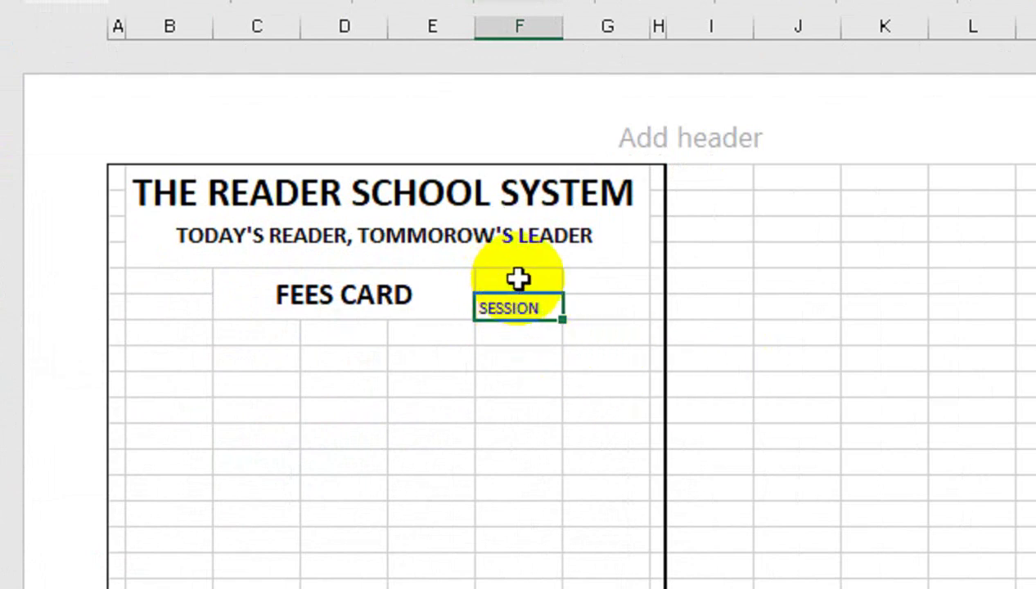
{"action": "left_click_drag", "start_coordinate": [518, 279], "coordinate": [518, 308]}
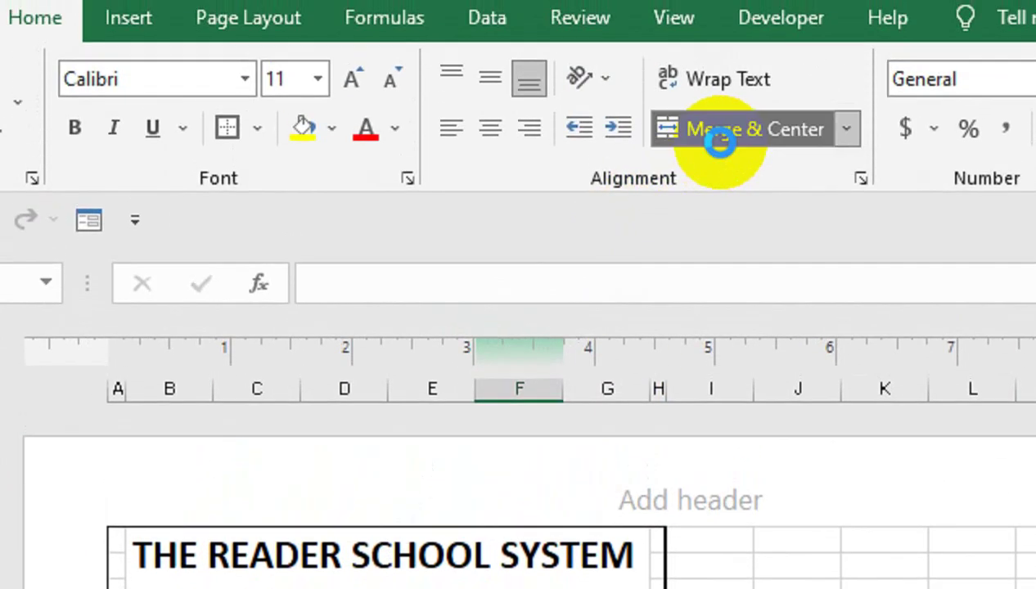
{"action": "left_click", "coordinate": [720, 135]}
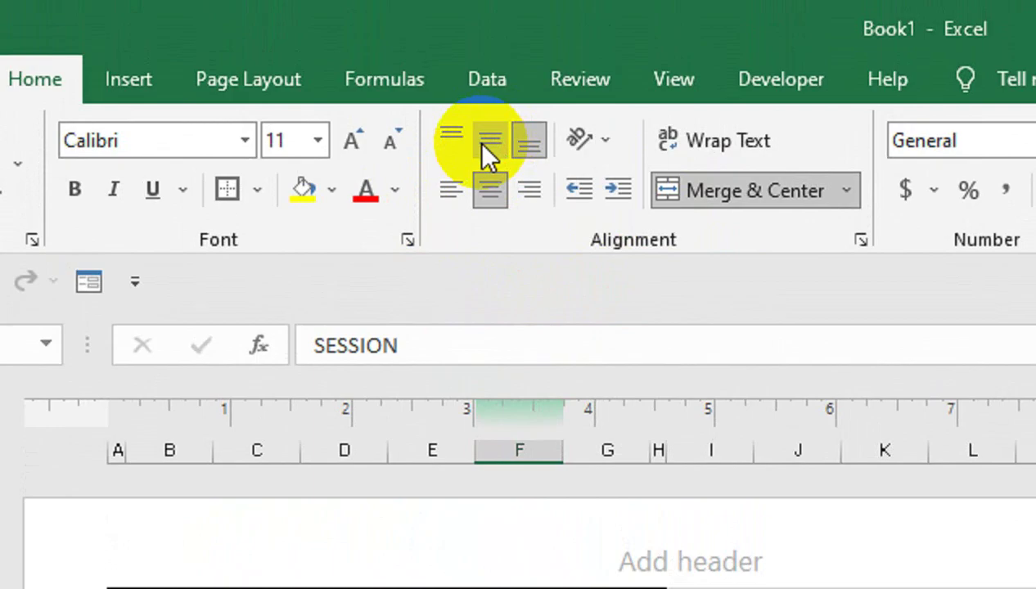
{"action": "left_click", "coordinate": [483, 145]}
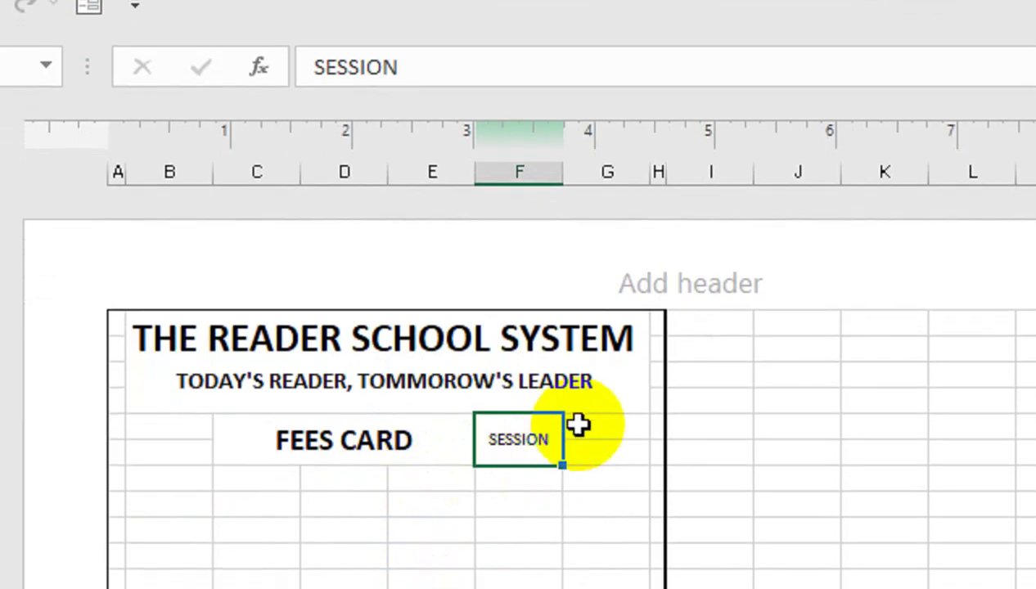
Step: Give cell G5 a bottom border as the blank for the session
{"action": "left_click", "coordinate": [583, 421]}
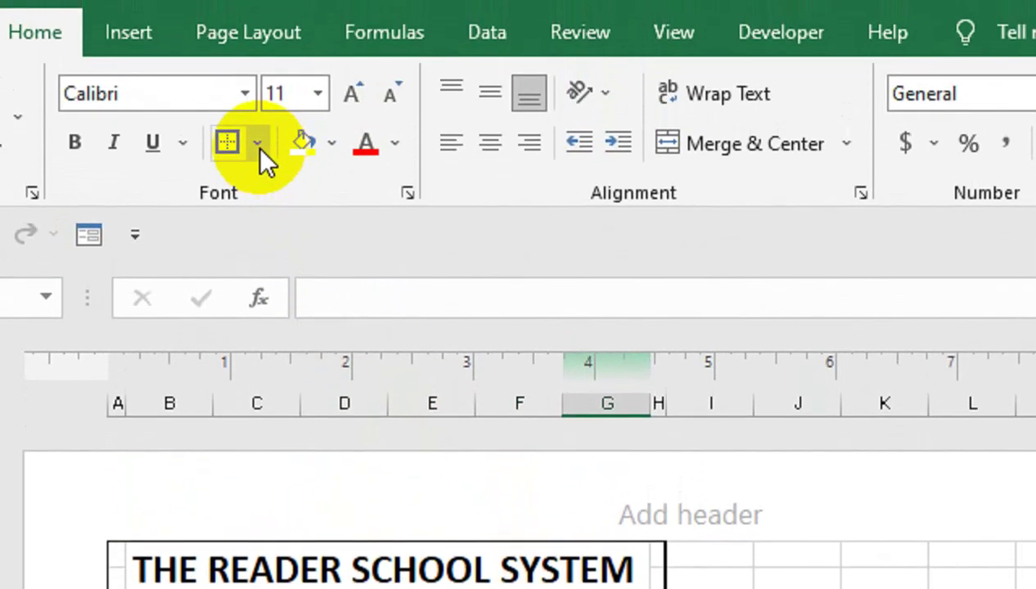
{"action": "left_click", "coordinate": [263, 147]}
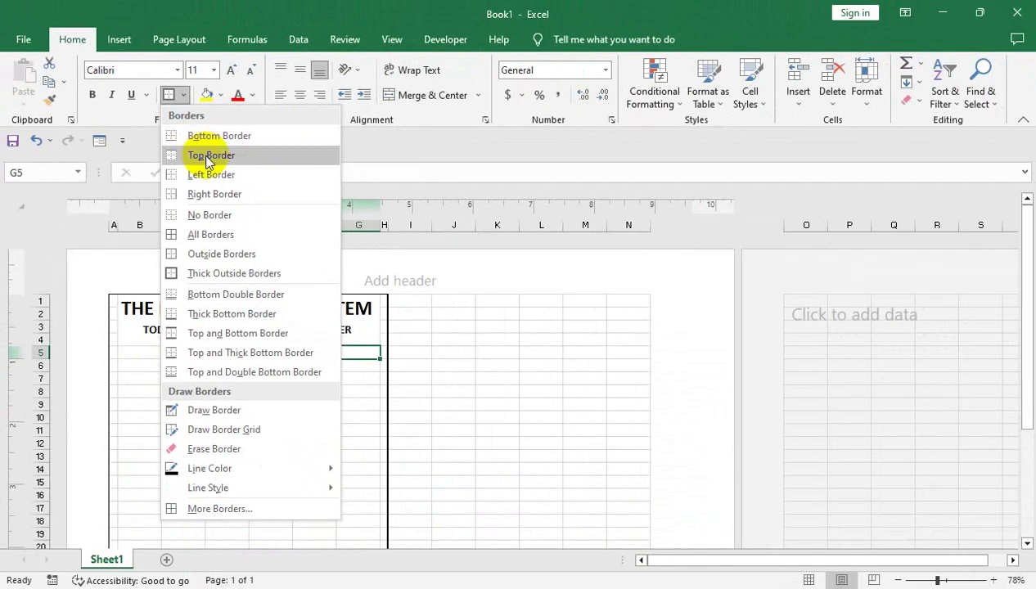
{"action": "left_click", "coordinate": [211, 136]}
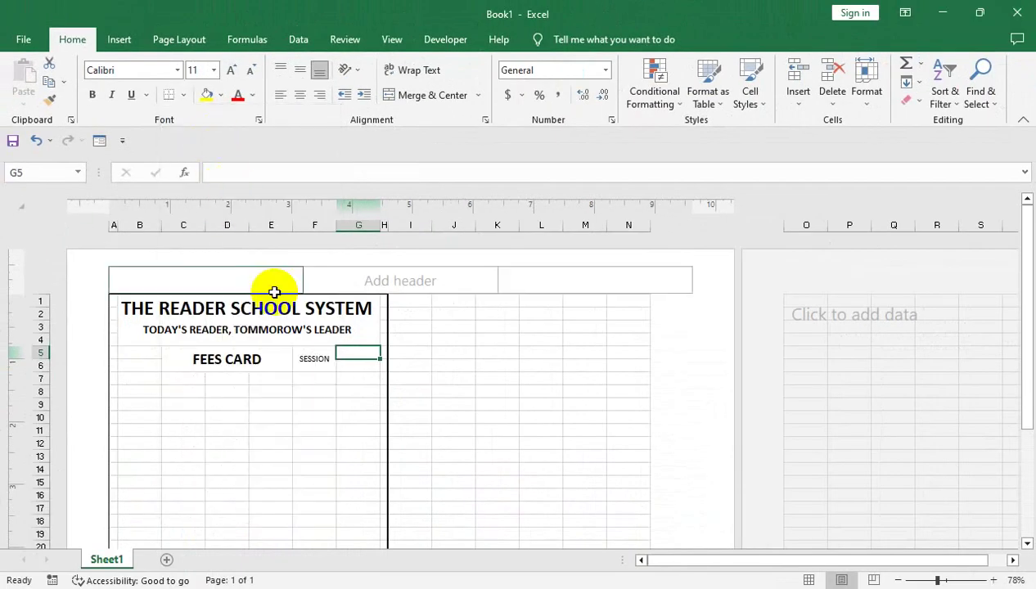
{"action": "left_click", "coordinate": [333, 391]}
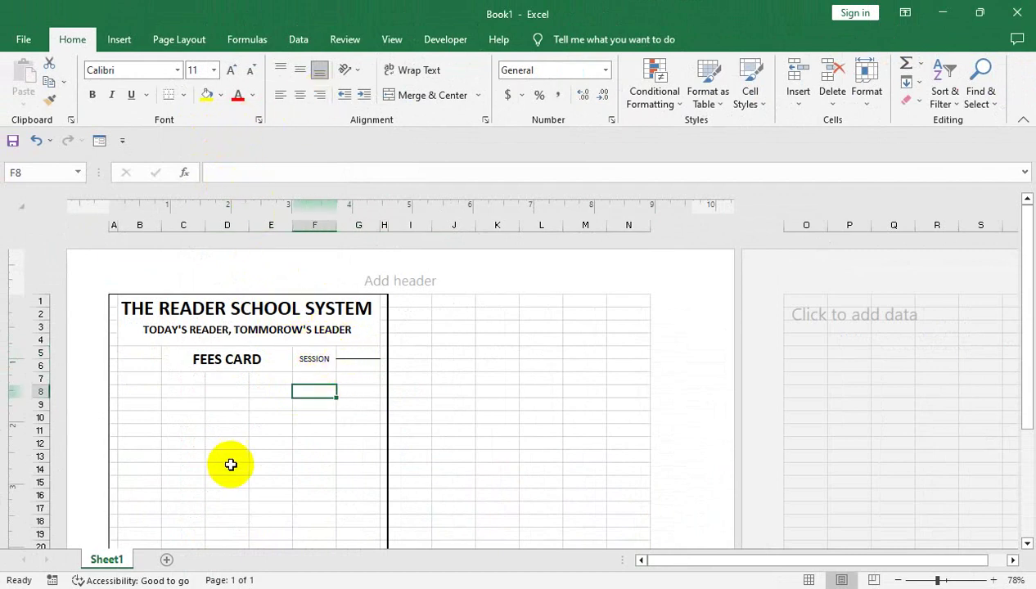
Step: Top-align the merged SESSION label in F5
{"action": "left_click", "coordinate": [318, 367]}
{"action": "left_click", "coordinate": [280, 70]}
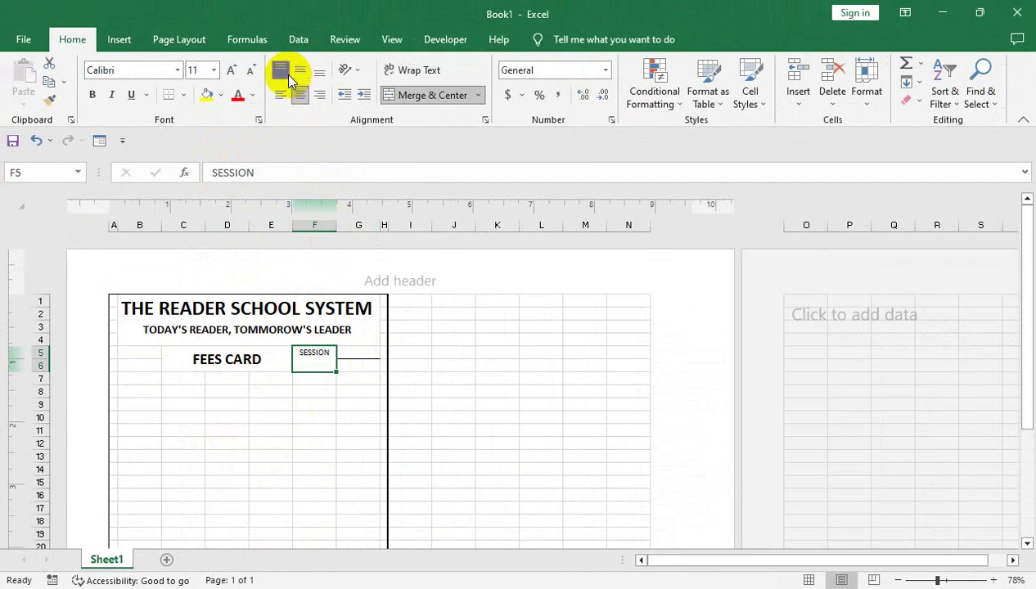
{"action": "left_click", "coordinate": [354, 391]}
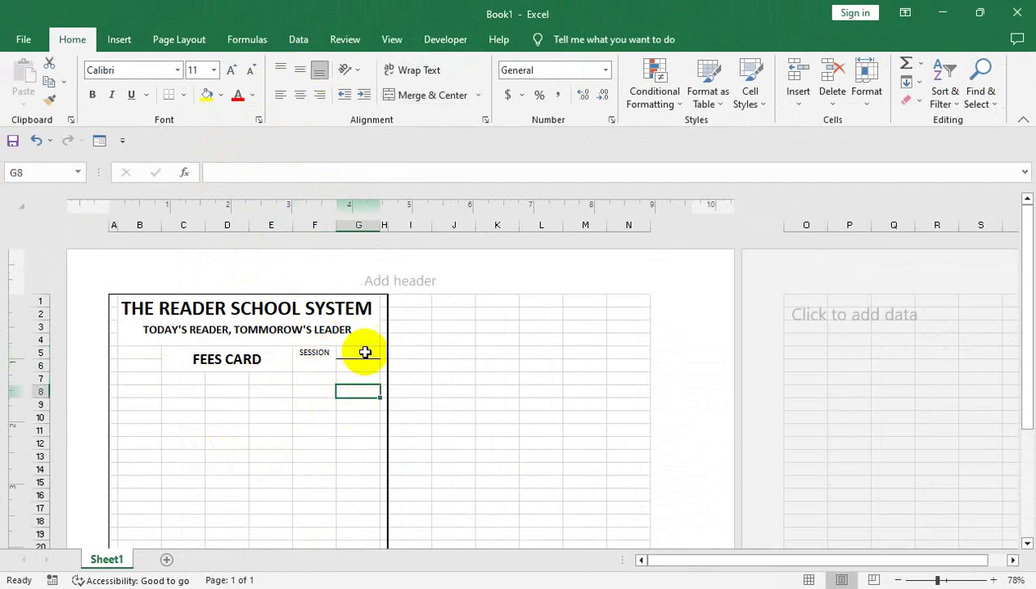
{"action": "left_click", "coordinate": [173, 397]}
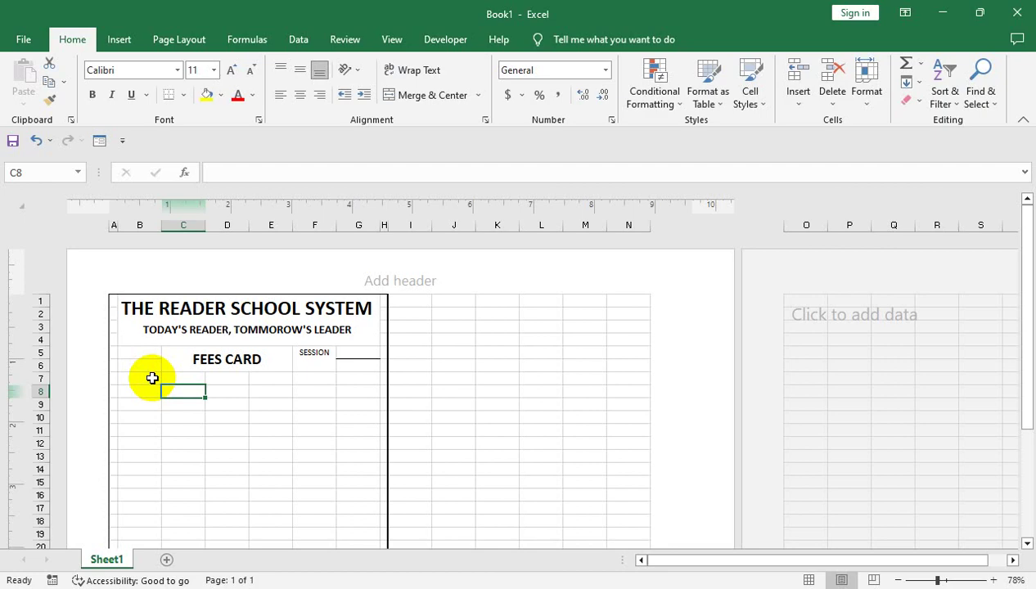
Step: Enter STUDENT NAME and FATHER NAME labels with underscore blanks in B7 and E7
{"action": "left_click", "coordinate": [139, 378]}
{"action": "type", "text": "S"}
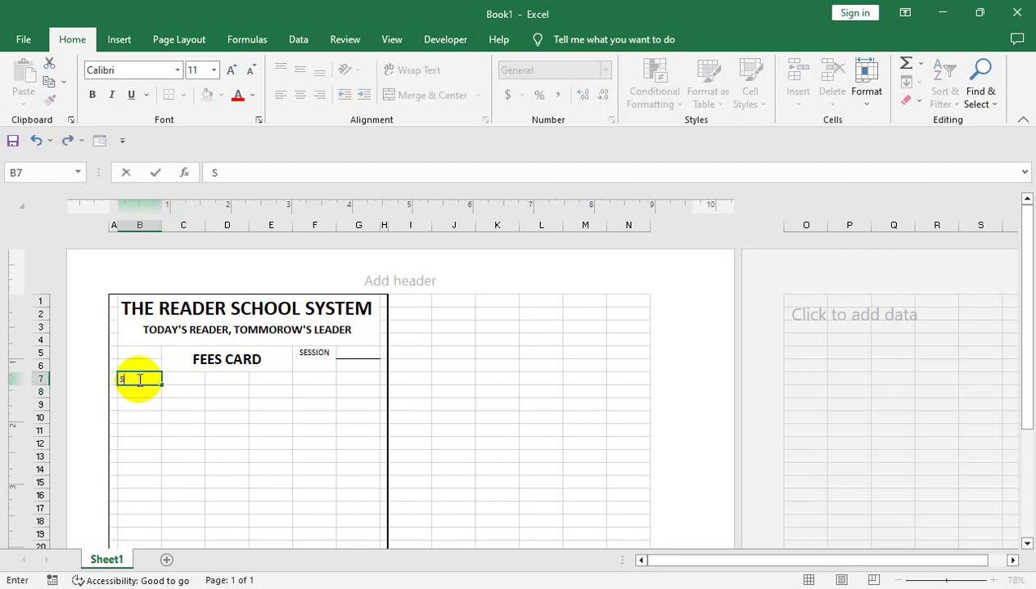
{"action": "type", "text": "TUDENT NAME"}
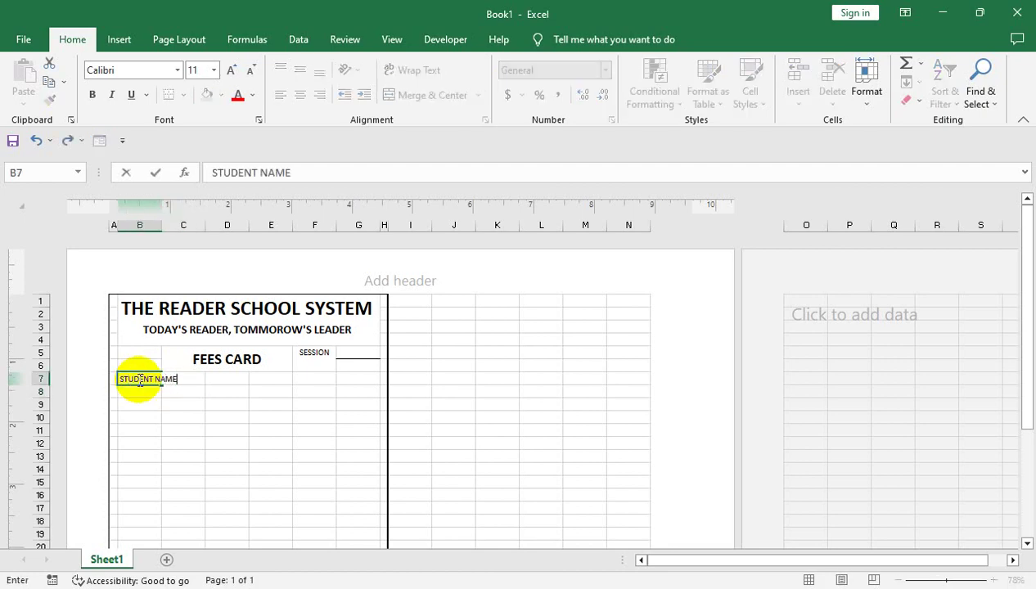
{"action": "type", "text": ")))))))"}
{"action": "type", "text": "________________"}
{"action": "key", "text": "Tab"}
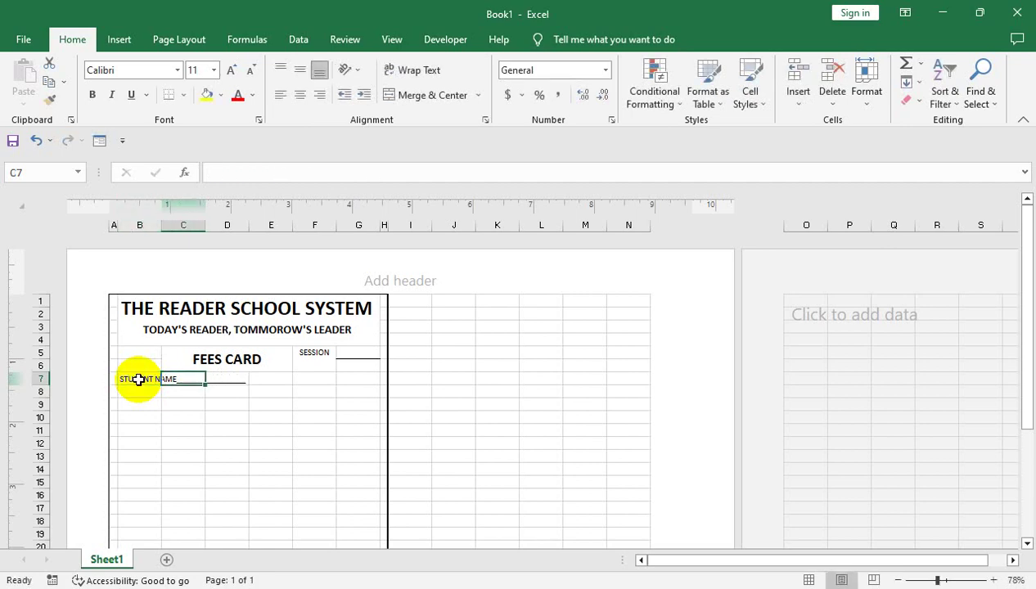
{"action": "key", "text": "Tab"}
{"action": "key", "text": "Tab"}
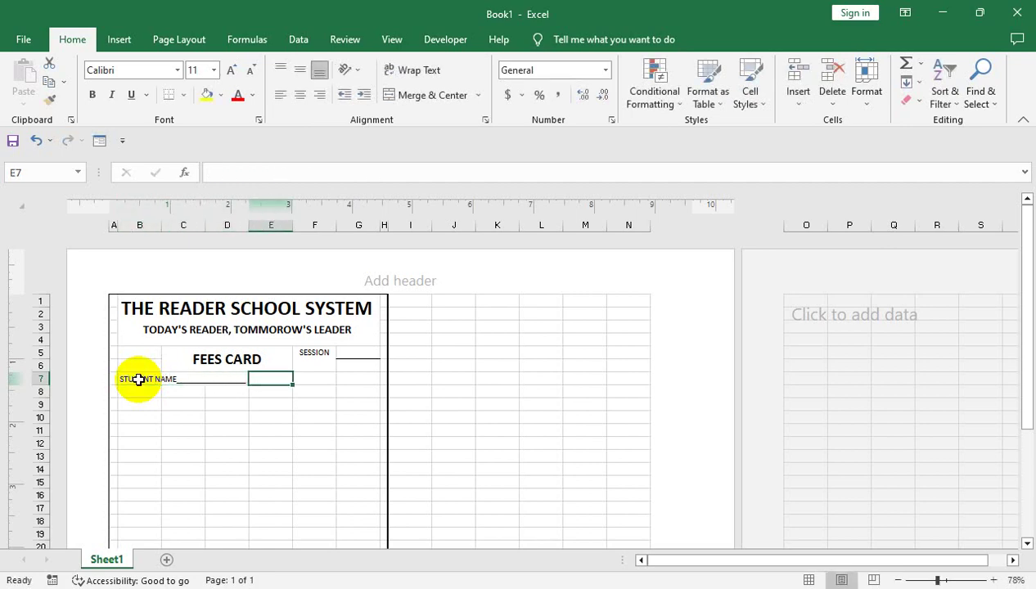
{"action": "type", "text": "FATHER NAME"}
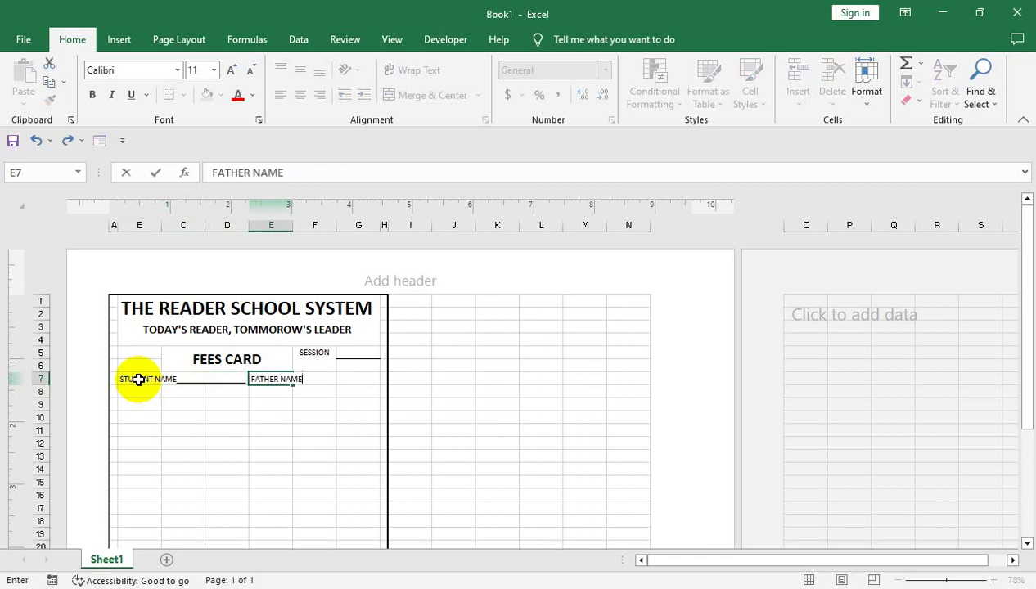
{"action": "type", "text": "____________________"}
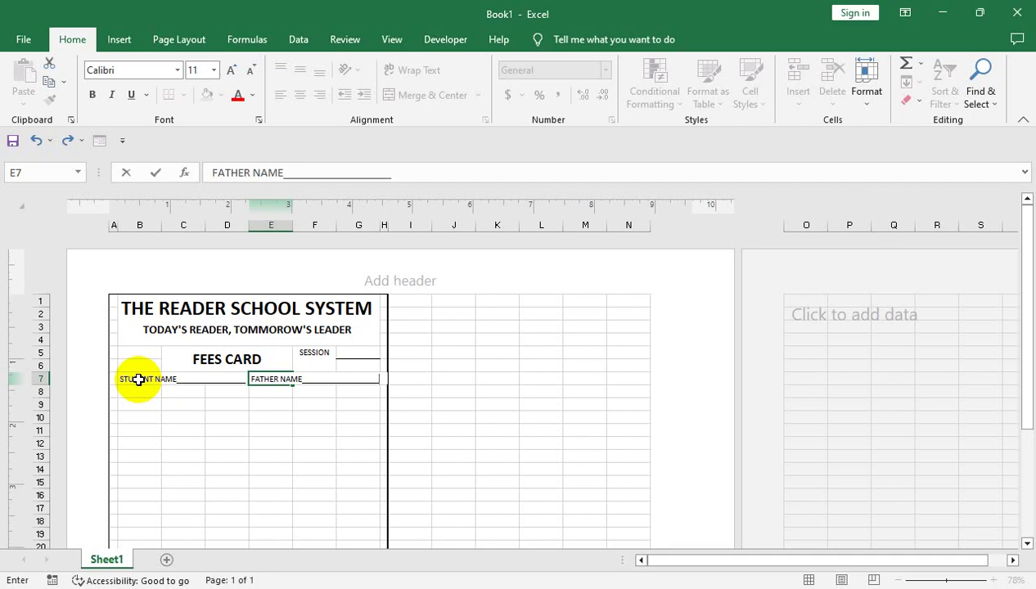
{"action": "key", "text": "Return"}
Step: In B8, type CLASS and STUDENT ID each followed by underscore blanks
{"action": "key", "text": "Left"}
{"action": "key", "text": "Left"}
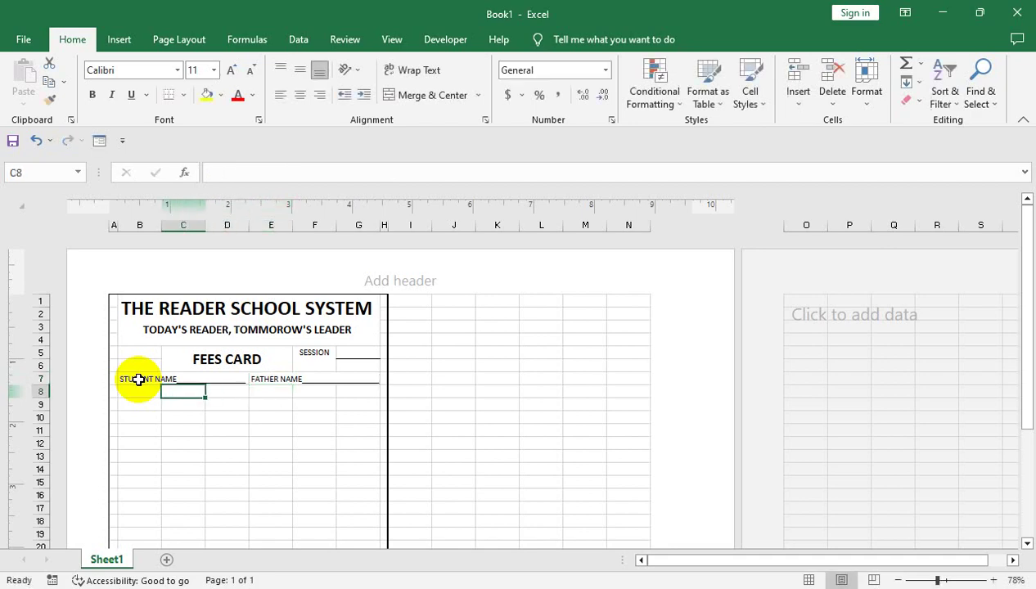
{"action": "key", "text": "Left"}
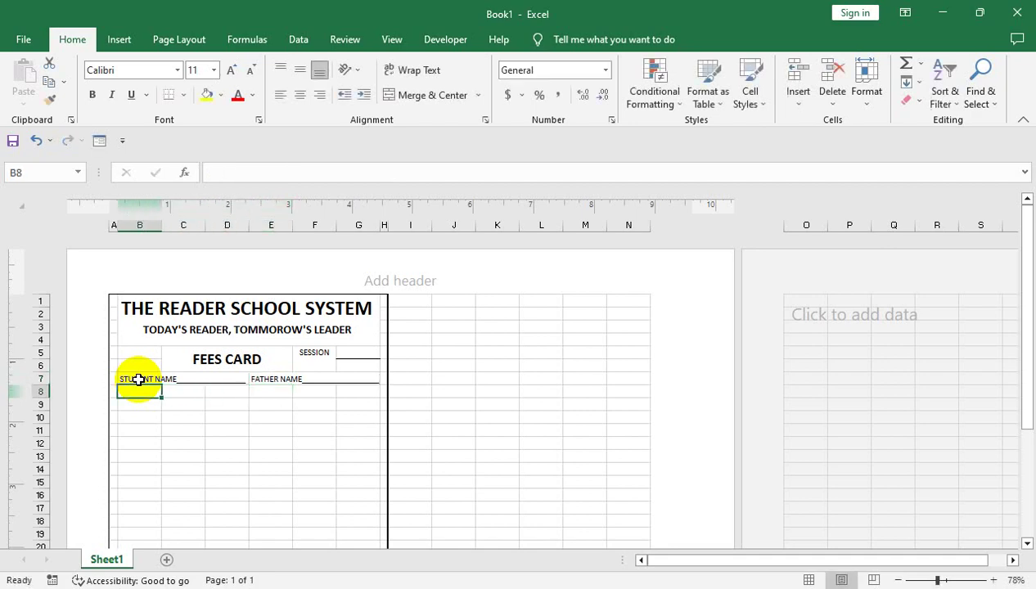
{"action": "type", "text": "CLASS"}
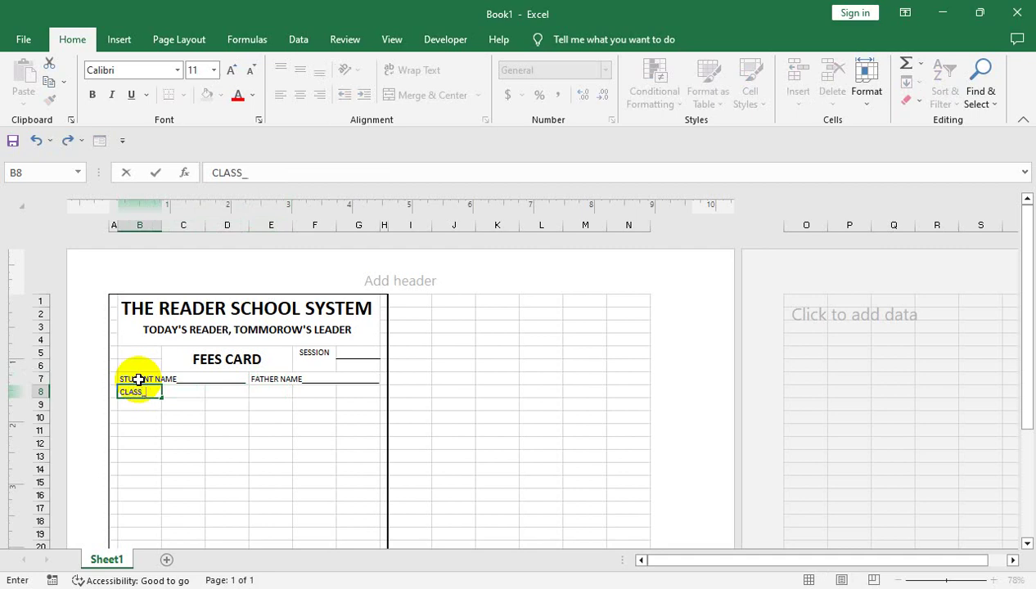
{"action": "type", "text": "_________________________"}
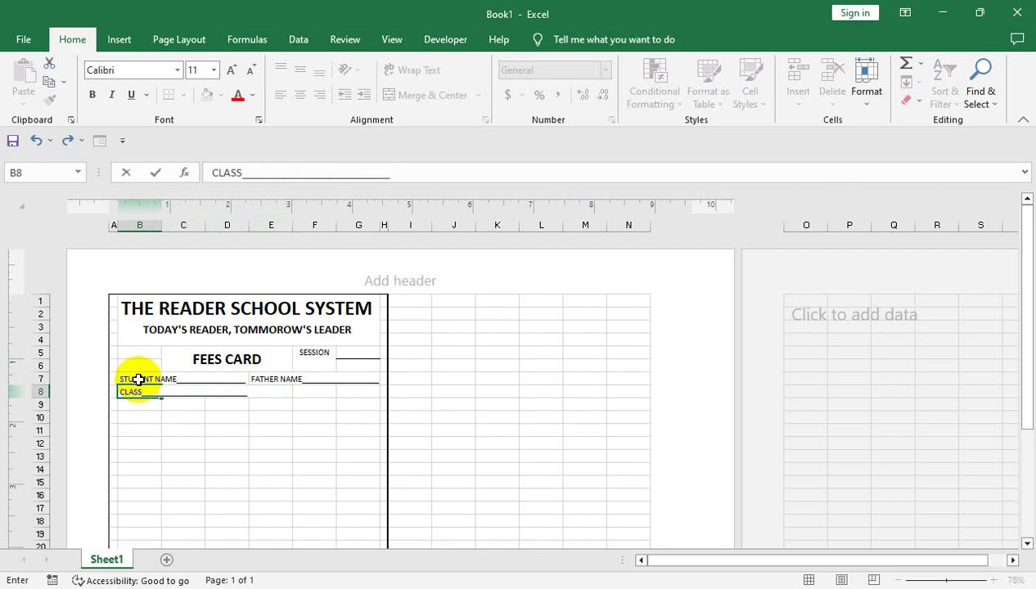
{"action": "type", "text": "DNE"}
{"action": "type", "text": "ENT ID"}
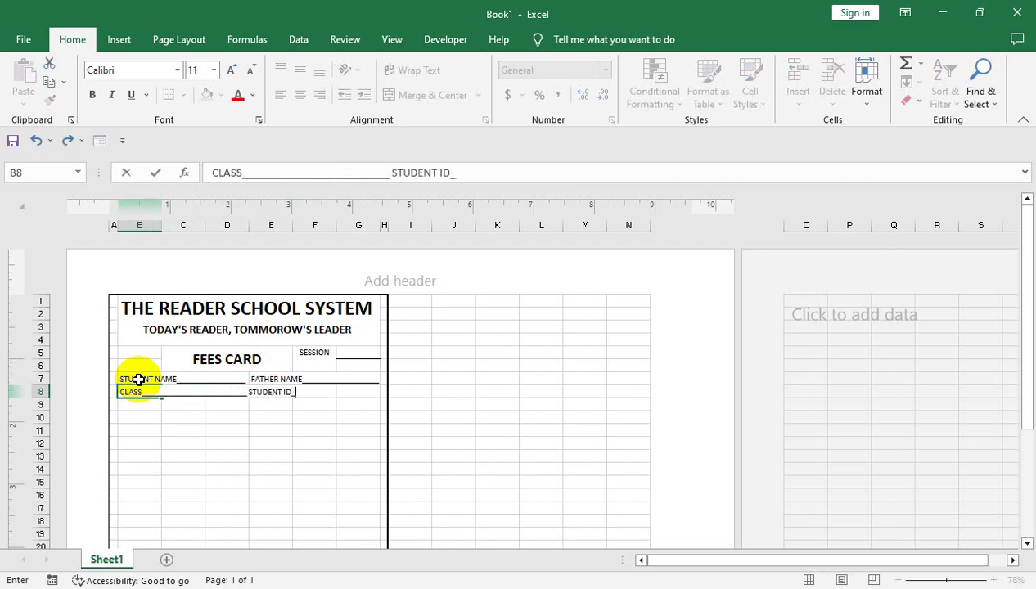
{"action": "type", "text": "___________________"}
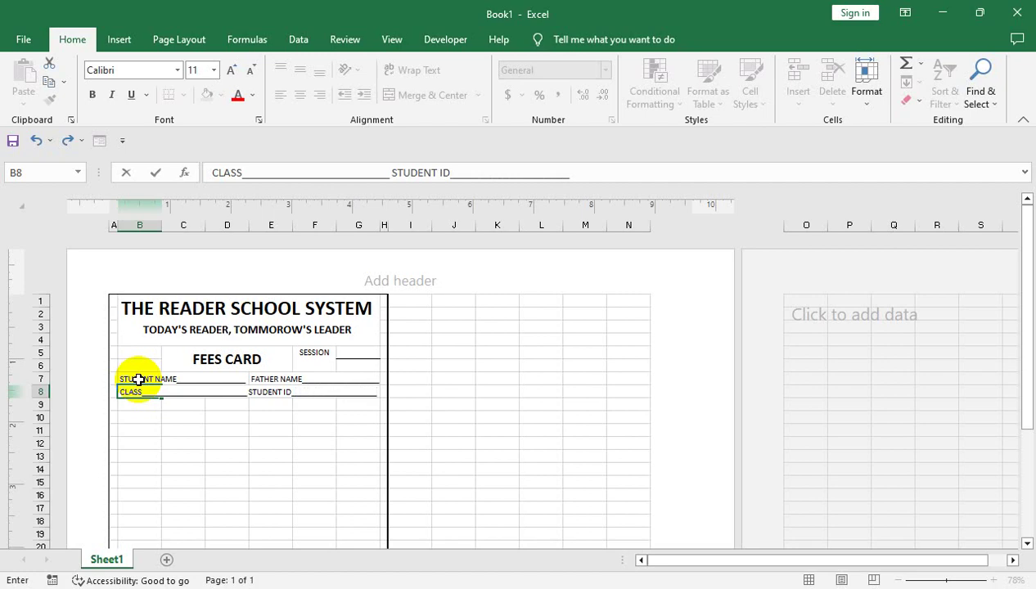
Step: Finish the CLASS line, then enter 'ADMISSION FEE____ CONTACT____' in B9, fixing a typo
{"action": "key", "text": "Return"}
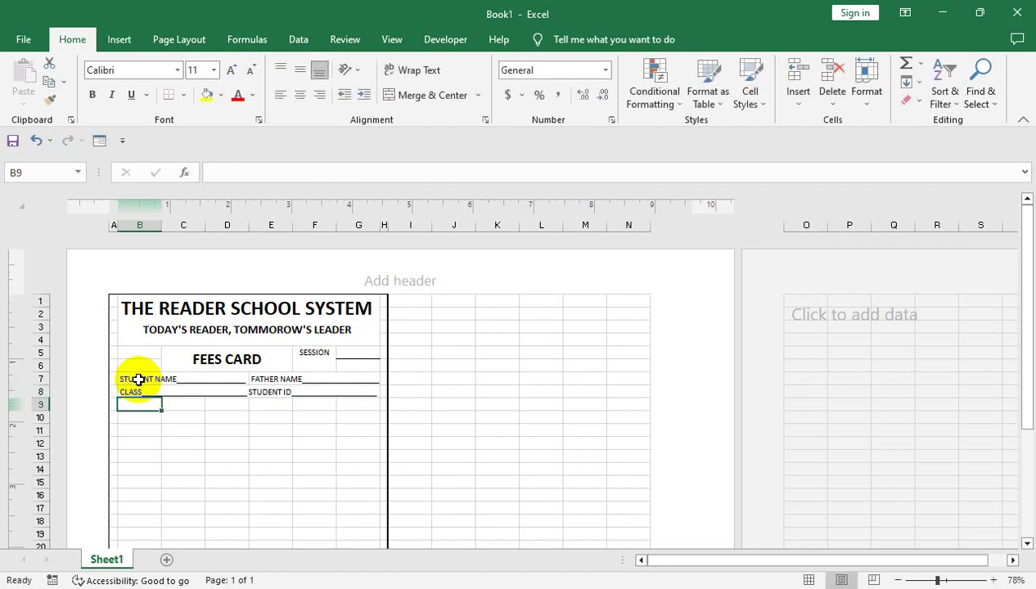
{"action": "type", "text": "aDMSS"}
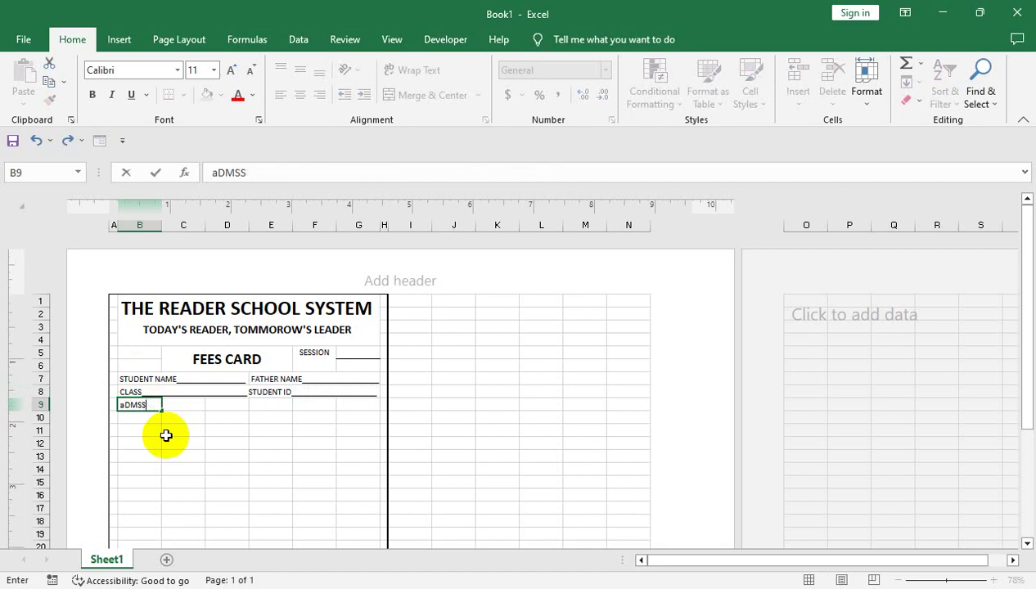
{"action": "key", "text": "BackSpace"}
{"action": "key", "text": "BackSpace"}
{"action": "key", "text": "BackSpace"}
{"action": "type", "text": "DMIS"}
{"action": "type", "text": "SION"}
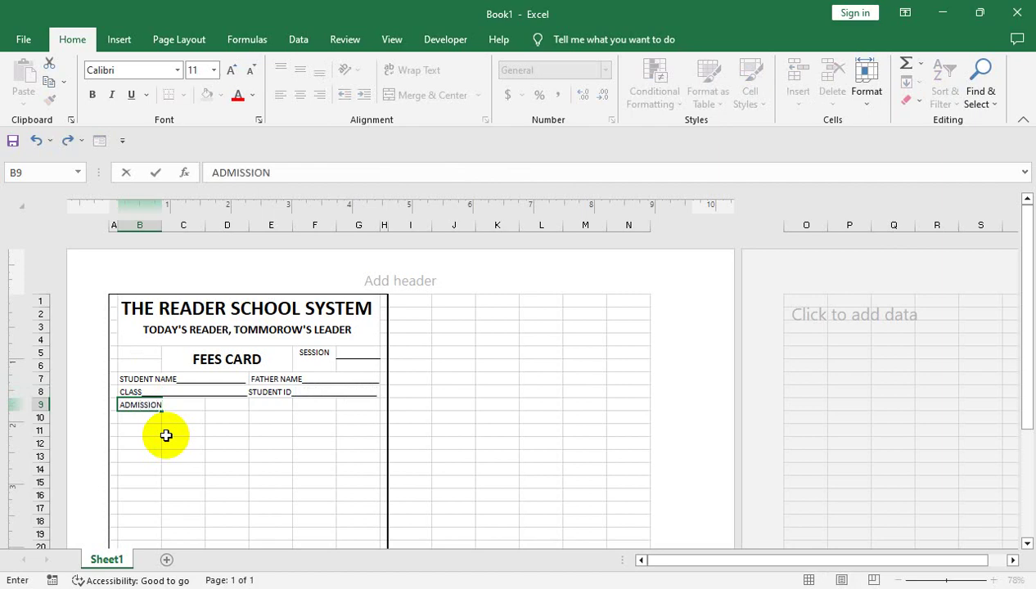
{"action": "type", "text": " FEE"}
{"action": "type", "text": "________________"}
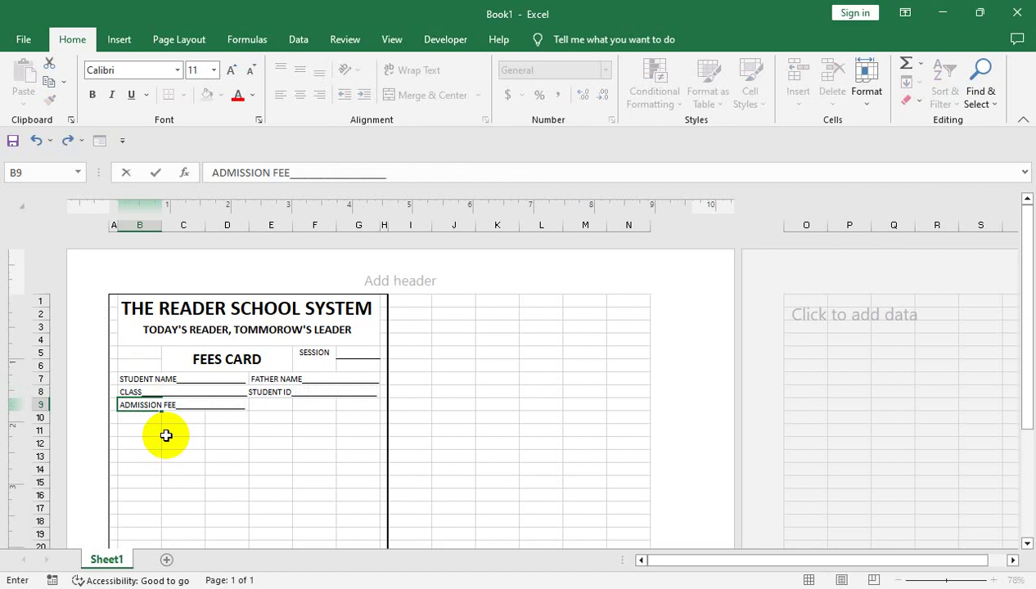
{"action": "type", "text": " CONTACT"}
{"action": "type", "text": "_____"}
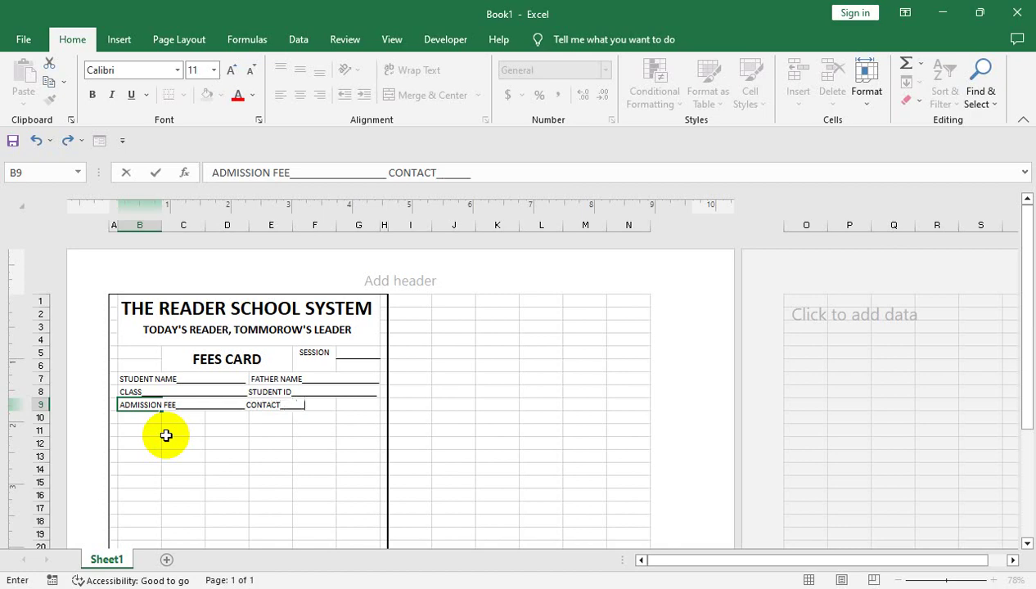
{"action": "type", "text": "_________________"}
{"action": "key", "text": "Return"}
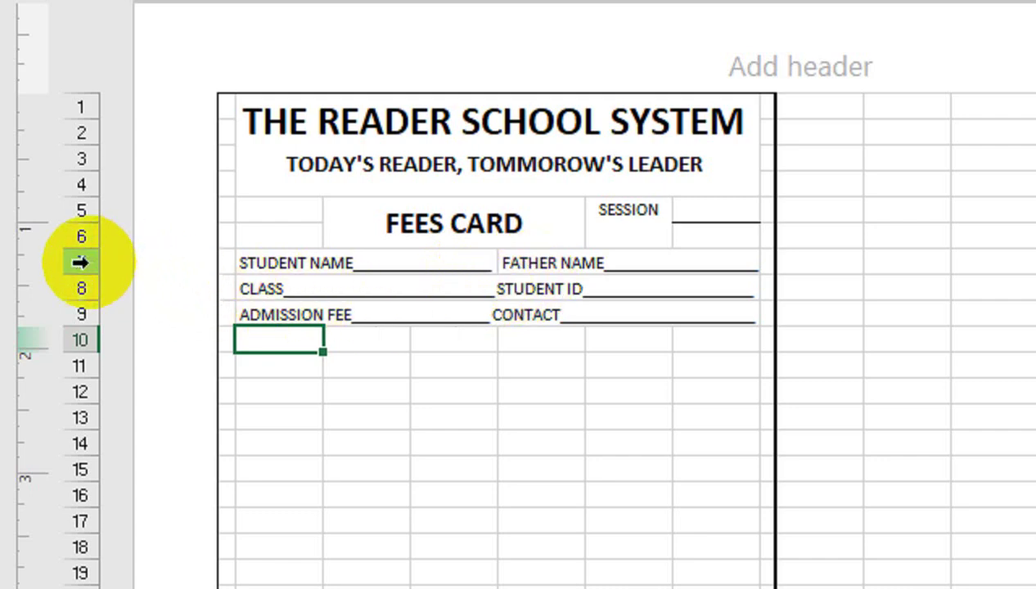
Step: Select rows 7–9 and drag their boundary to make them taller
{"action": "left_click_drag", "start_coordinate": [80, 262], "coordinate": [80, 315]}
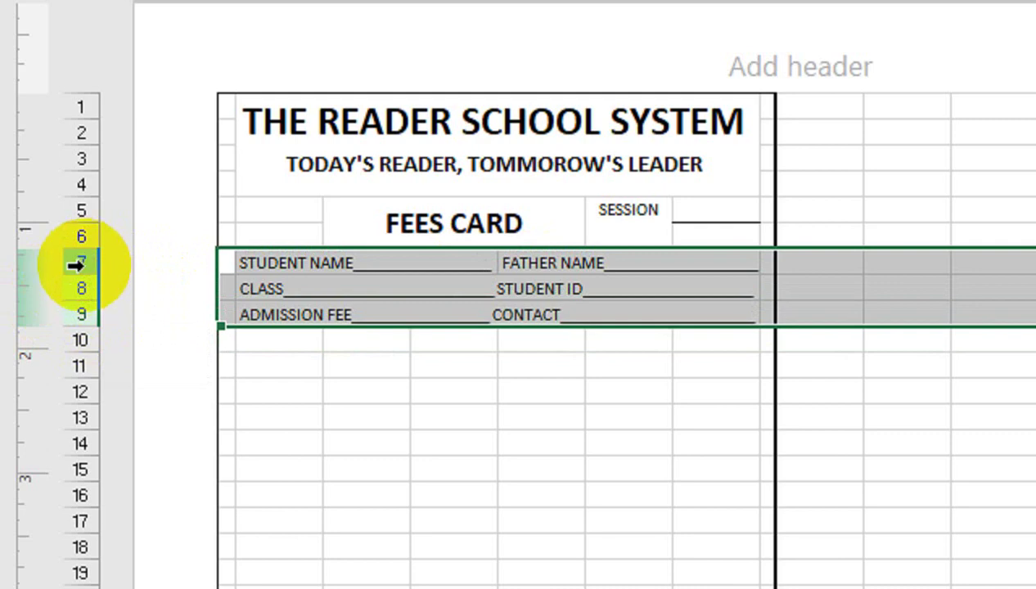
{"action": "left_click_drag", "start_coordinate": [90, 273], "coordinate": [91, 291]}
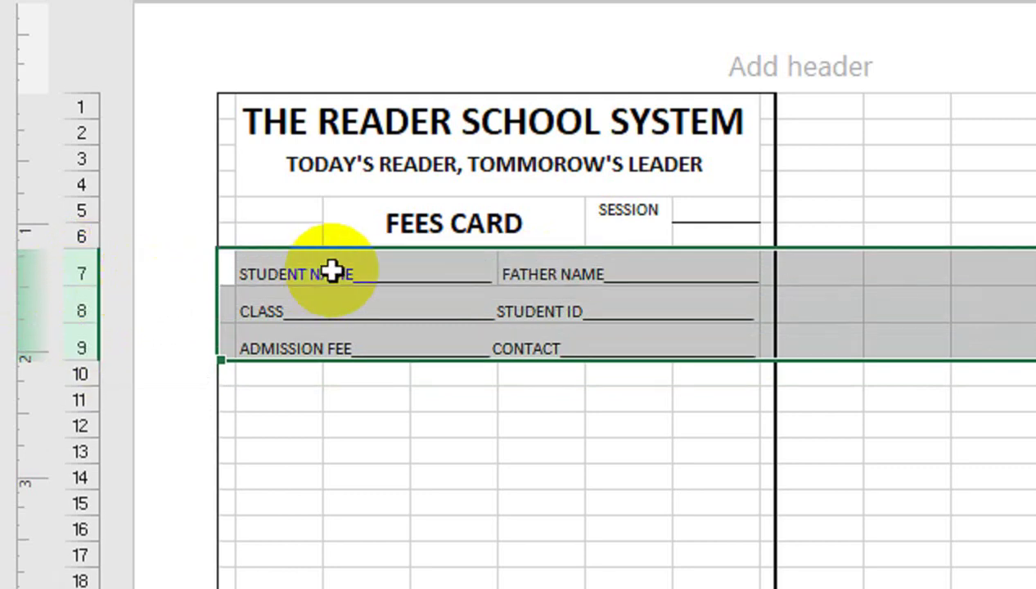
{"action": "left_click", "coordinate": [544, 298]}
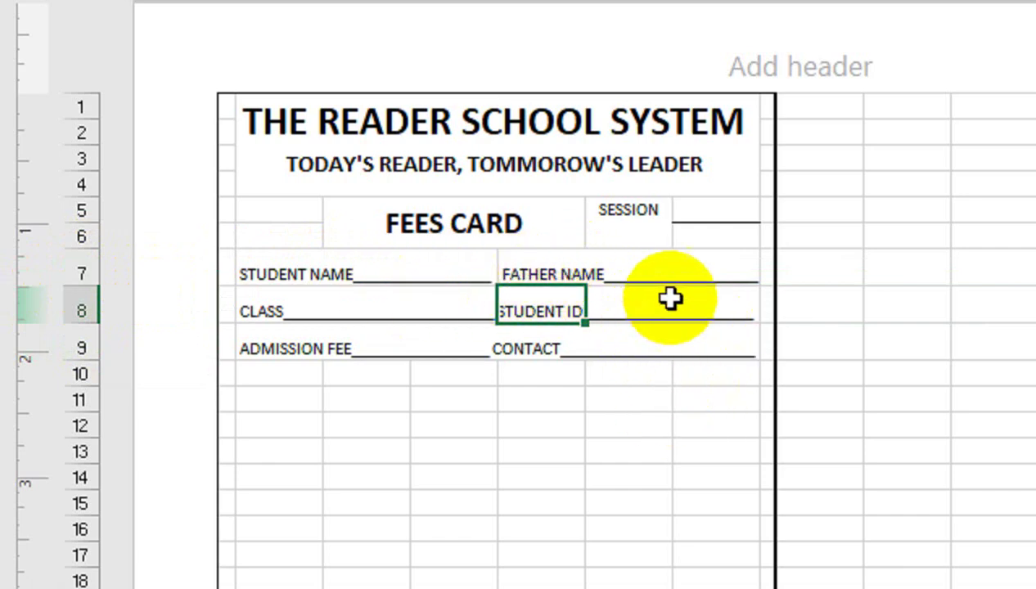
Step: Make row 11 slightly taller for the table headings
{"action": "key", "text": "Down"}
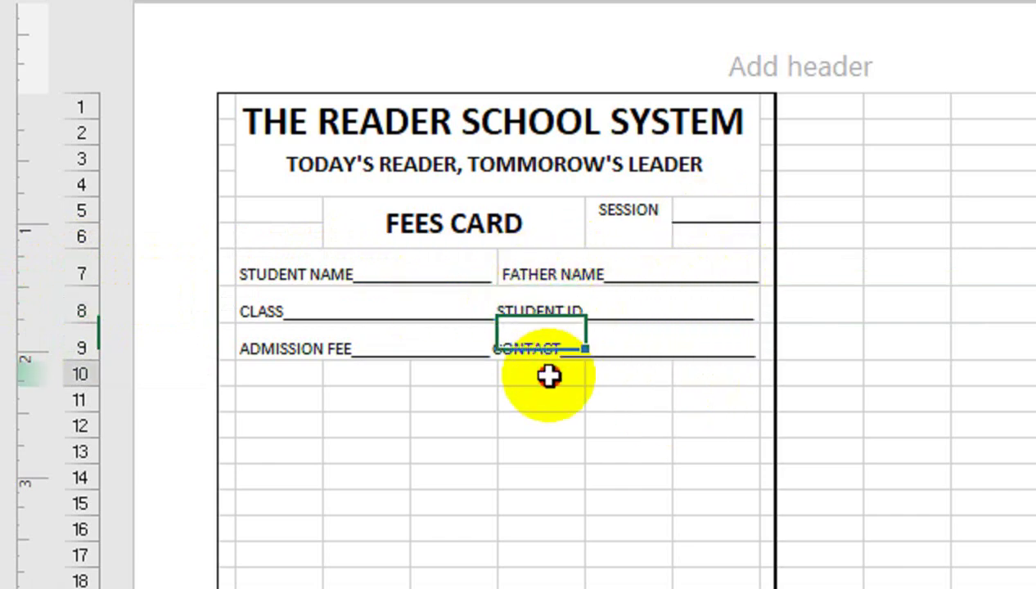
{"action": "key", "text": "Down"}
{"action": "left_click", "coordinate": [267, 386]}
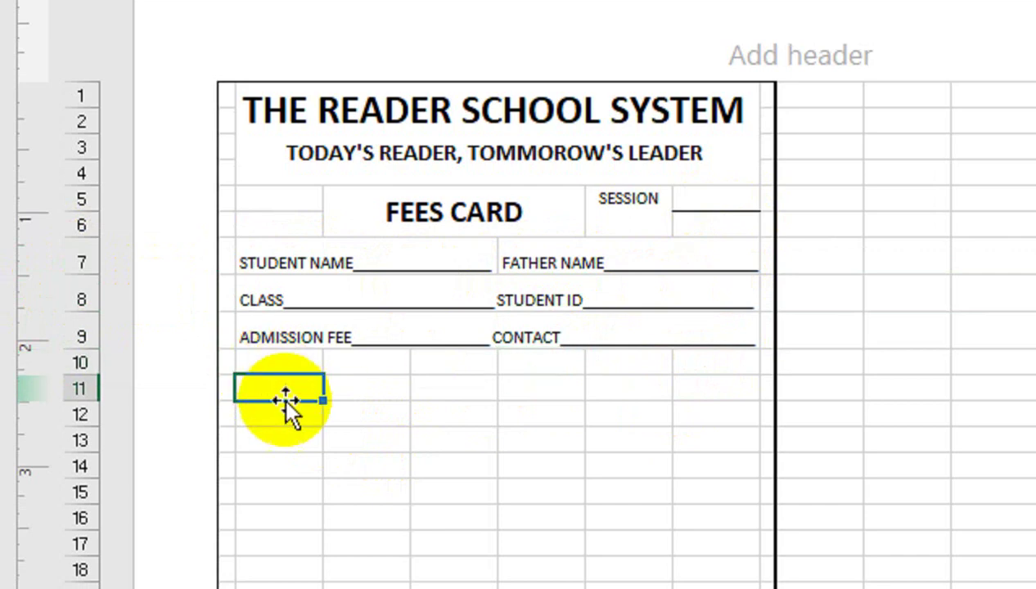
{"action": "left_click", "coordinate": [90, 413]}
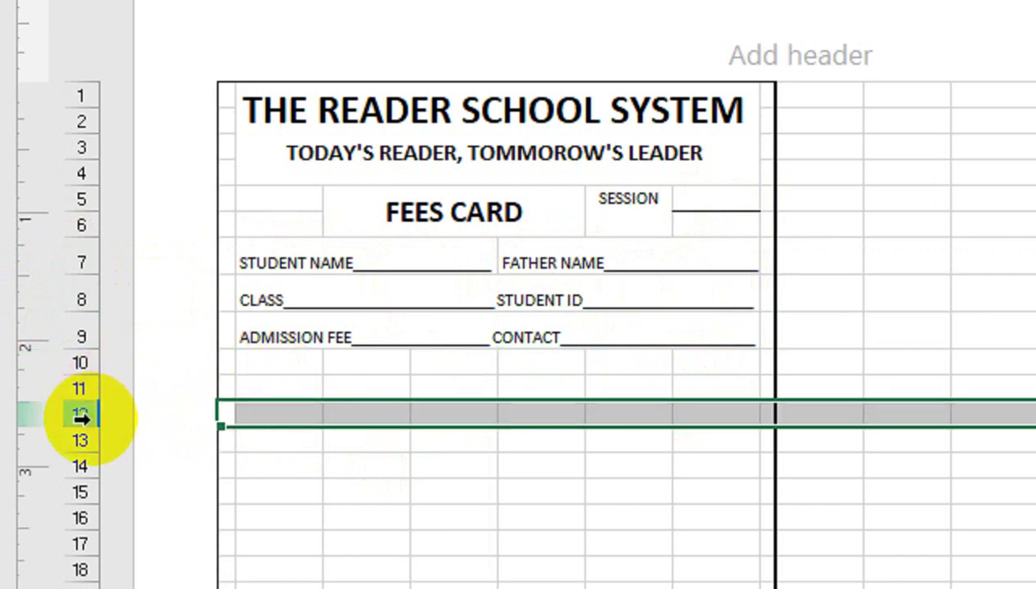
{"action": "left_click", "coordinate": [288, 384]}
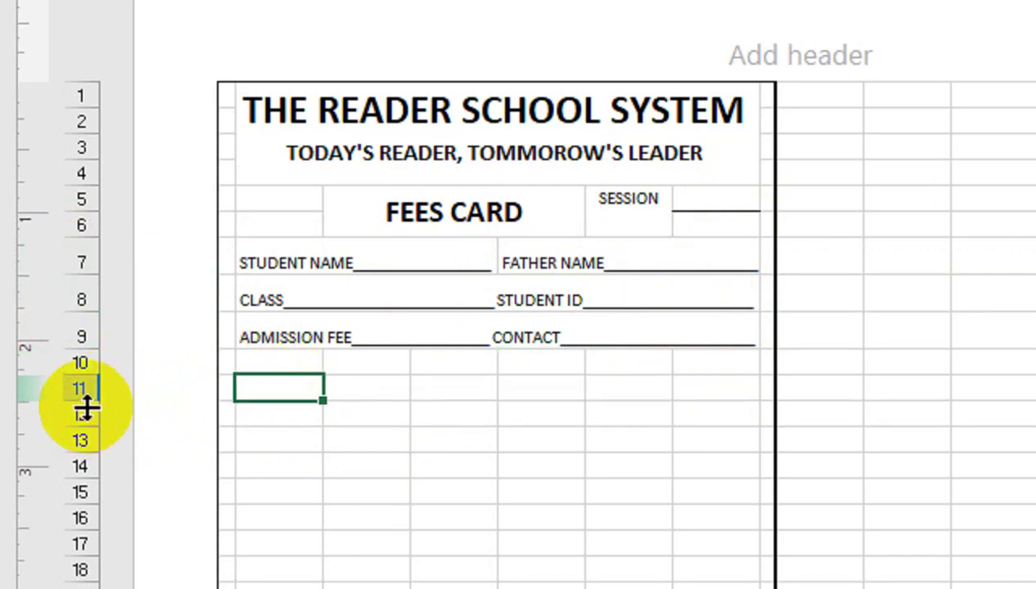
{"action": "left_click_drag", "start_coordinate": [86, 405], "coordinate": [86, 409]}
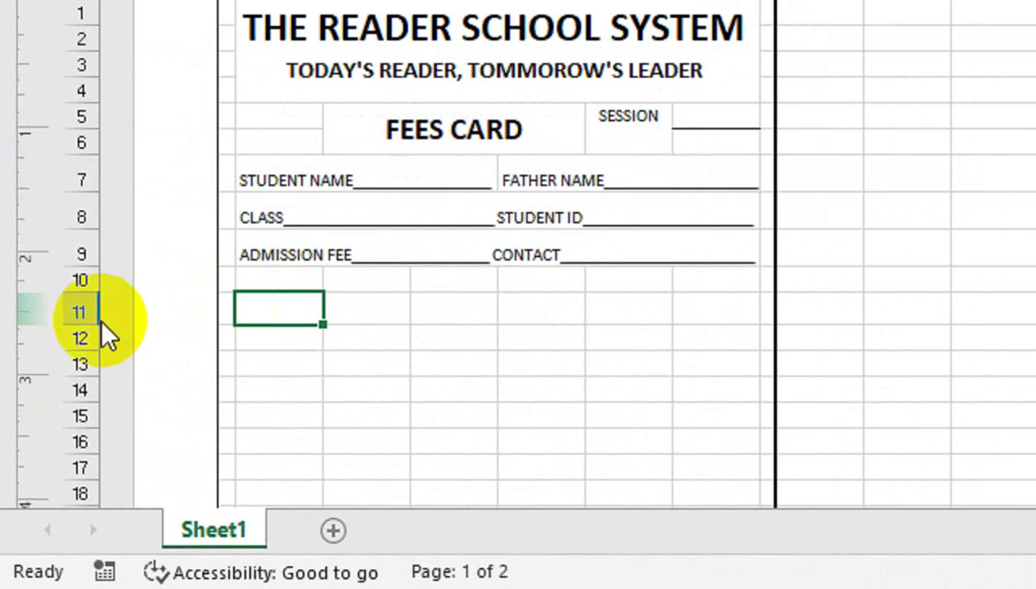
Step: Add MONTH, DATE, FEE, BALANCE, ACC SIGN, PRINCIPAL headings and fill MARCH through FEBRUARY in B12:B23
{"action": "left_click_drag", "start_coordinate": [97, 325], "coordinate": [95, 331]}
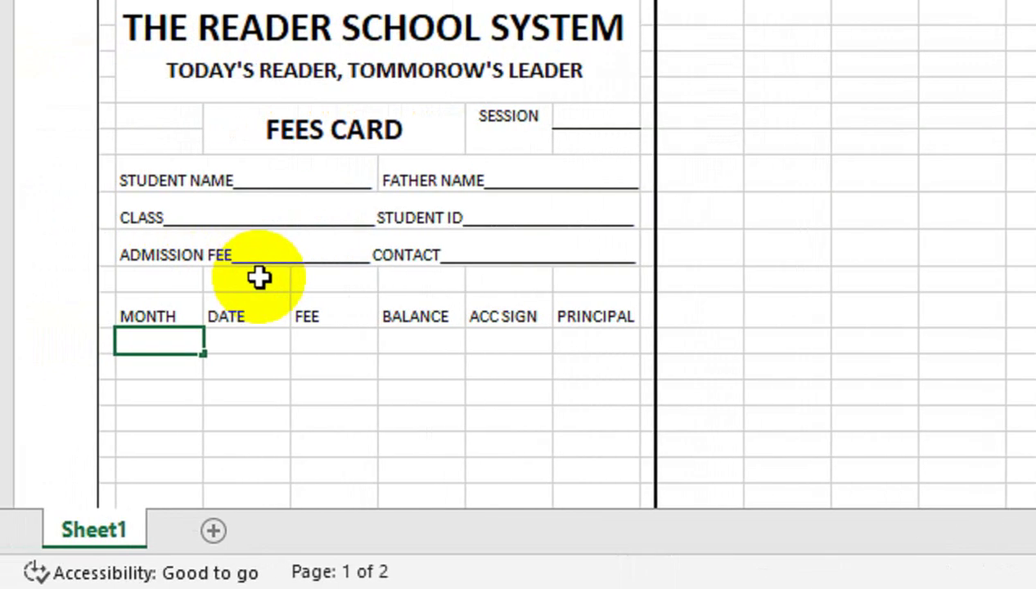
{"action": "key", "text": "Return"}
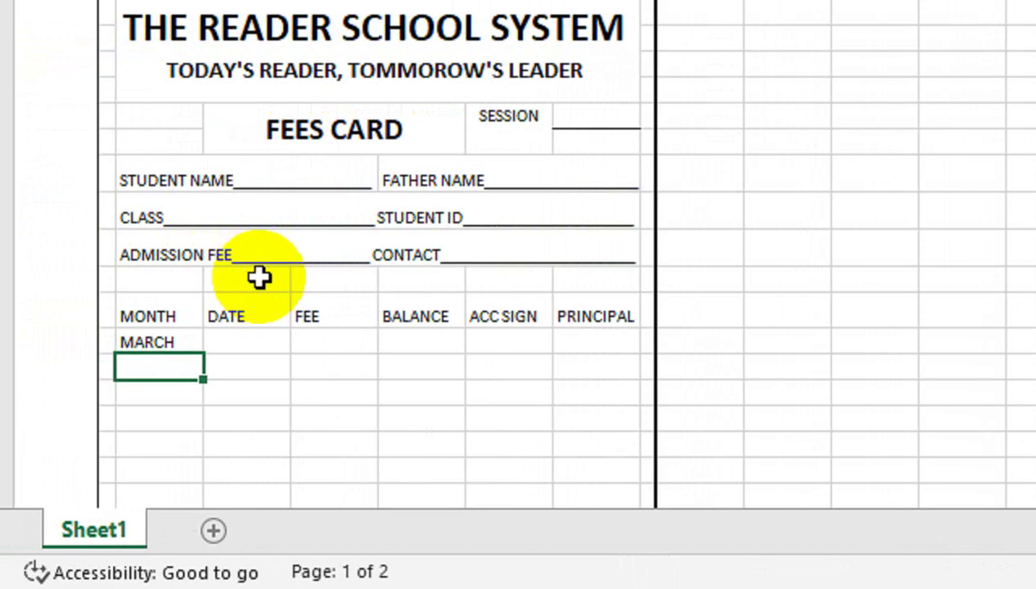
{"action": "left_click", "coordinate": [233, 344]}
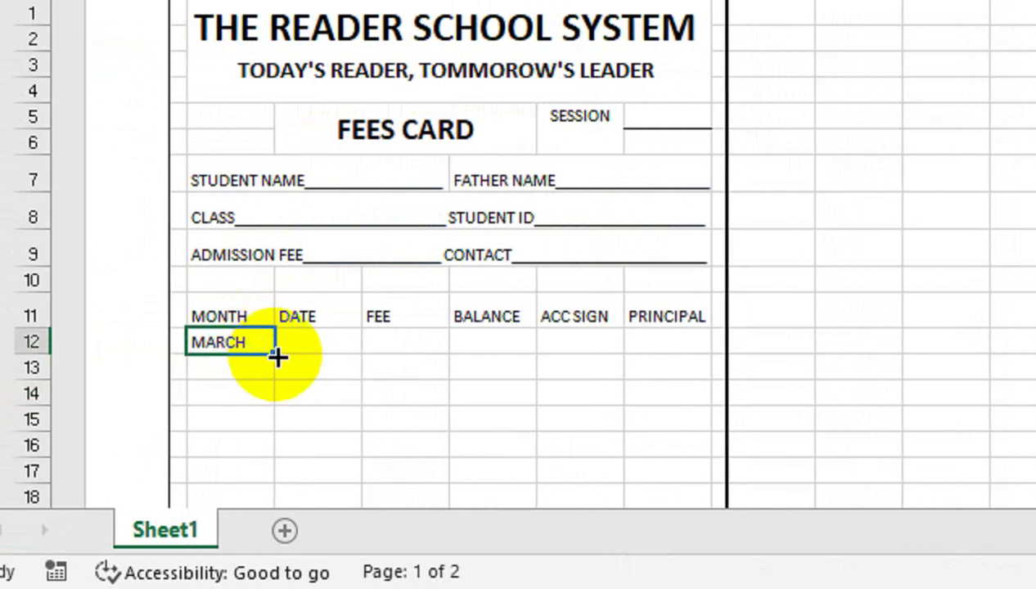
{"action": "mouse_move", "coordinate": [278, 357]}
{"action": "left_mouse_down"}
{"action": "mouse_move", "coordinate": [285, 157]}
{"action": "mouse_move", "coordinate": [309, 443]}
{"action": "left_mouse_up"}
{"action": "left_click", "coordinate": [285, 157]}
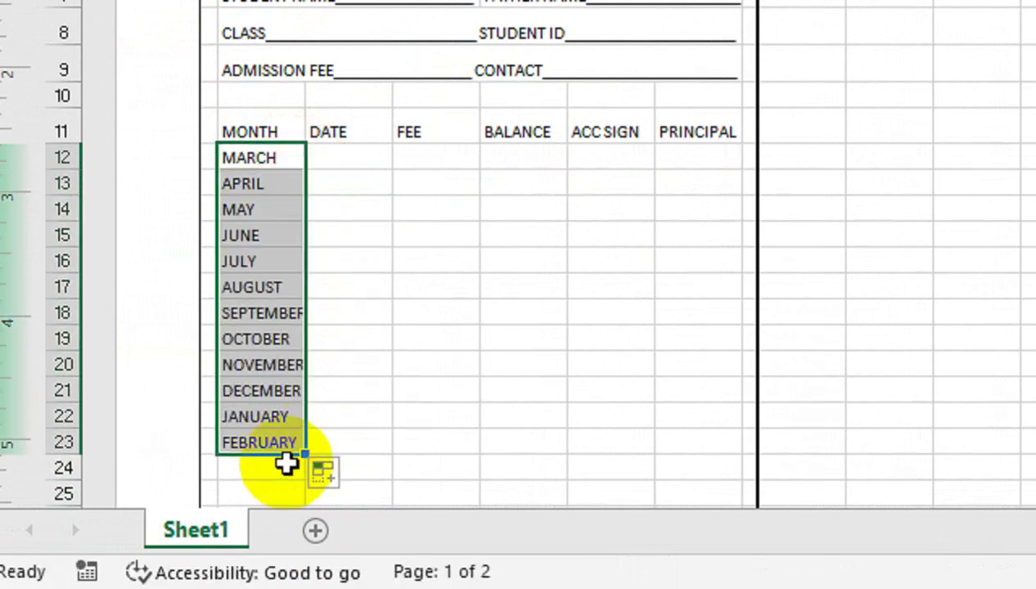
{"action": "left_click", "coordinate": [360, 260]}
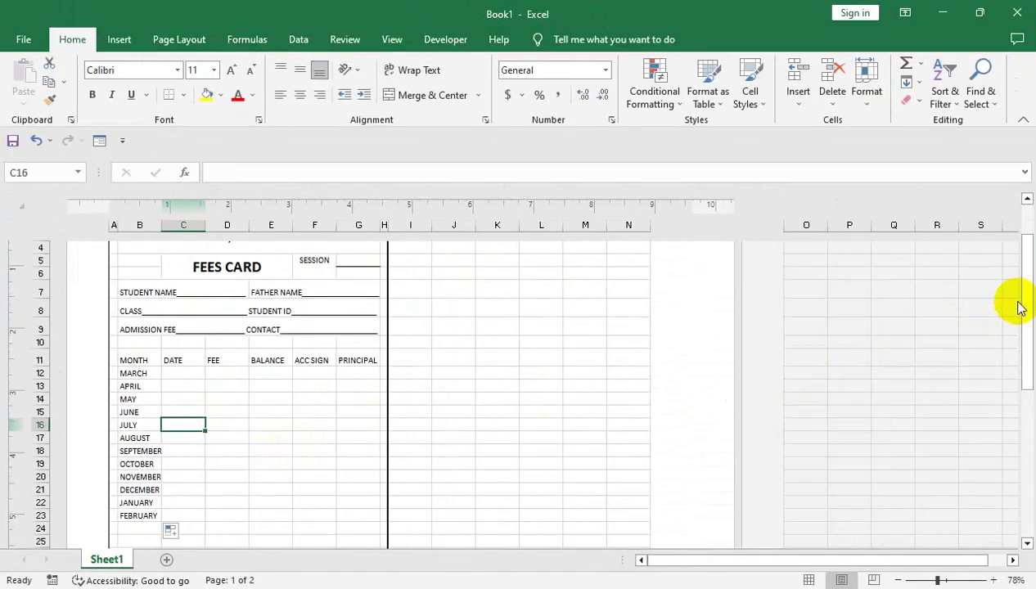
{"action": "mouse_move", "coordinate": [1025, 308]}
{"action": "left_mouse_down"}
{"action": "mouse_move", "coordinate": [1028, 340]}
{"action": "mouse_move", "coordinate": [1022, 309]}
{"action": "left_mouse_up"}
{"action": "left_click_drag", "start_coordinate": [42, 327], "coordinate": [45, 332]}
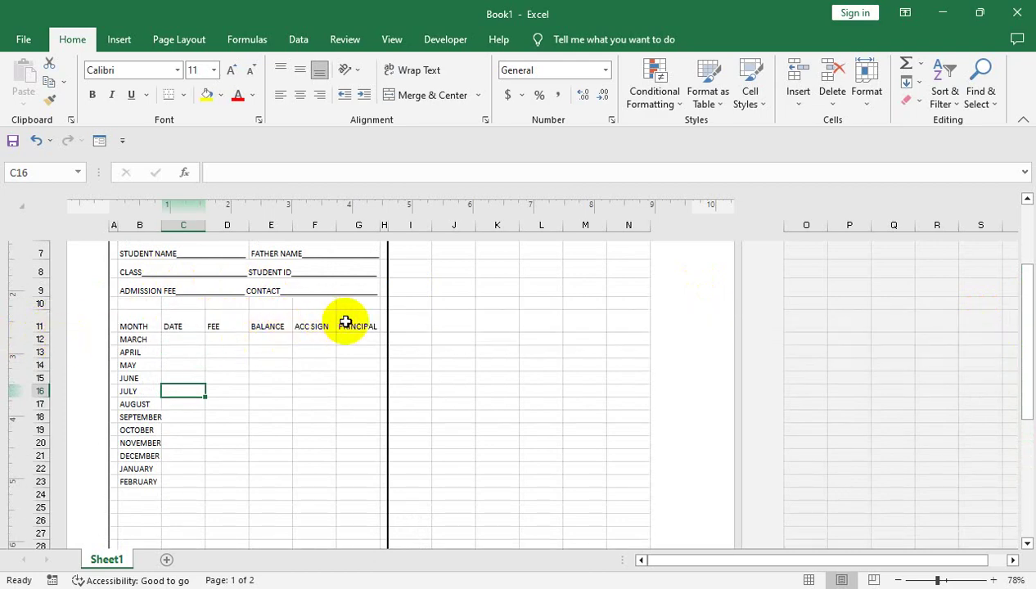
Step: Center the row 11 headings horizontally and vertically and make them bold
{"action": "key", "text": "Right"}
{"action": "key", "text": "ctrl+Up"}
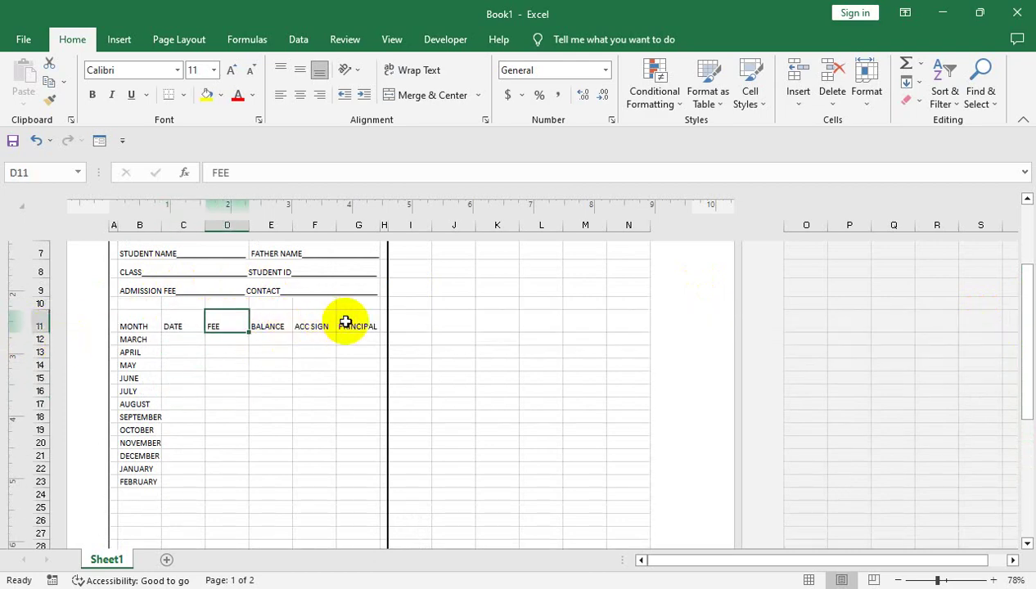
{"action": "key", "text": "ctrl+Left"}
{"action": "key", "text": "ctrl+shift+Right"}
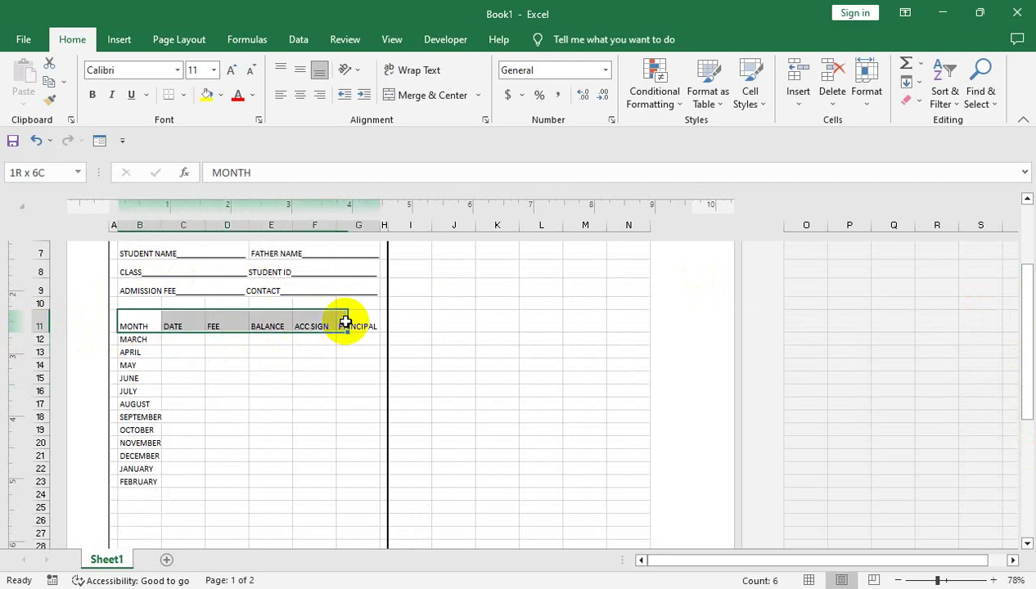
{"action": "left_click", "coordinate": [299, 95]}
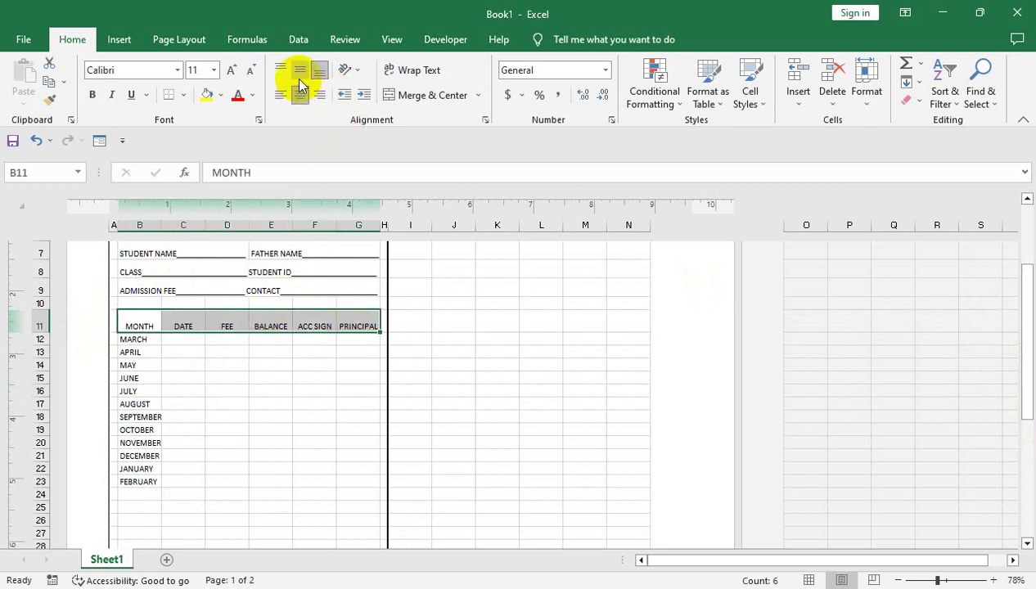
{"action": "left_click", "coordinate": [300, 70]}
{"action": "left_click", "coordinate": [91, 95]}
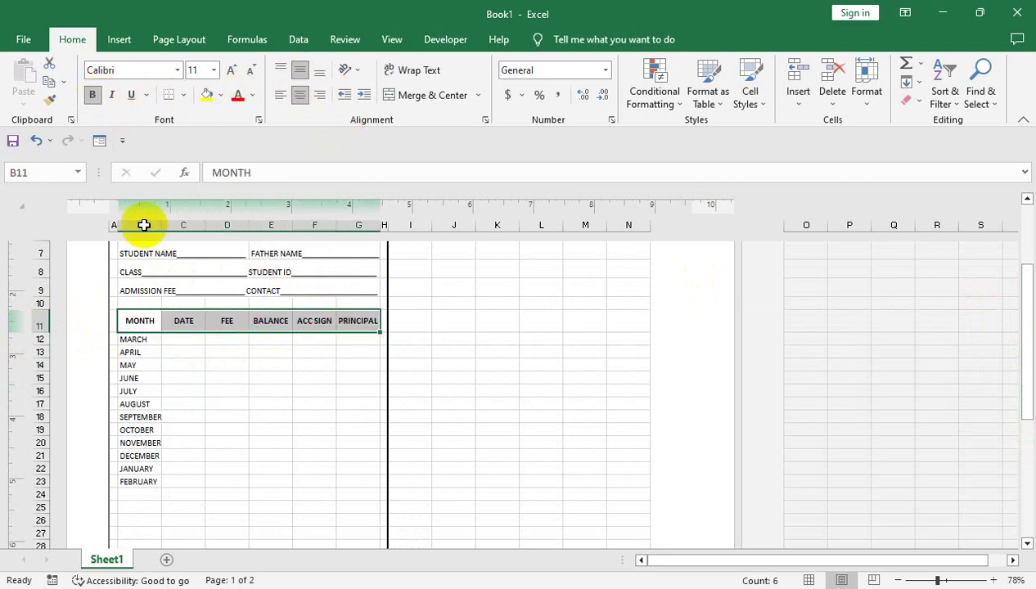
{"action": "left_click", "coordinate": [139, 339]}
Step: Make the month rows 12–23 taller, then move back up to the card's top
{"action": "left_click_drag", "start_coordinate": [39, 338], "coordinate": [39, 481]}
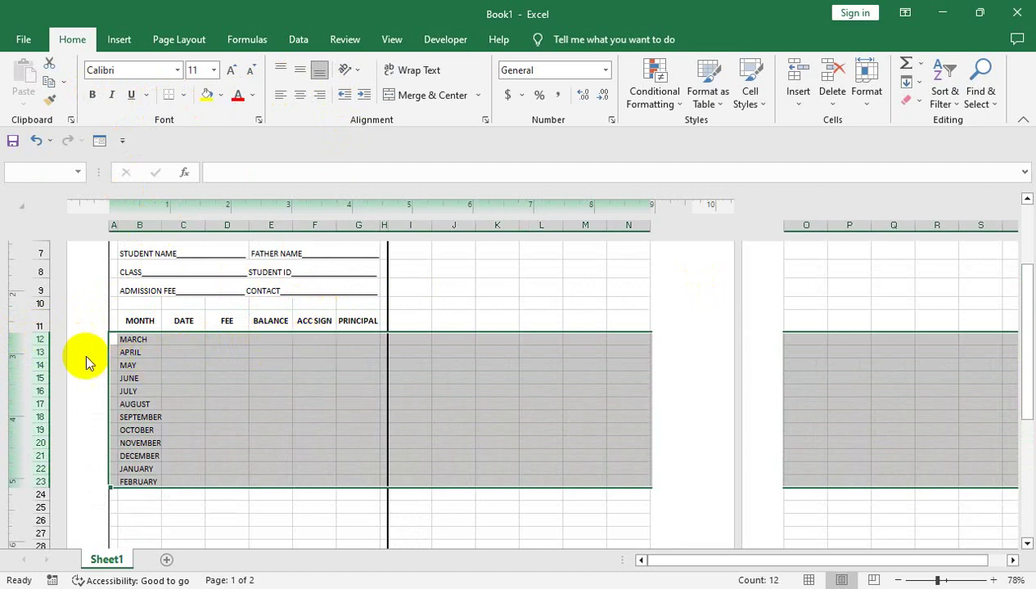
{"action": "left_click", "coordinate": [39, 345]}
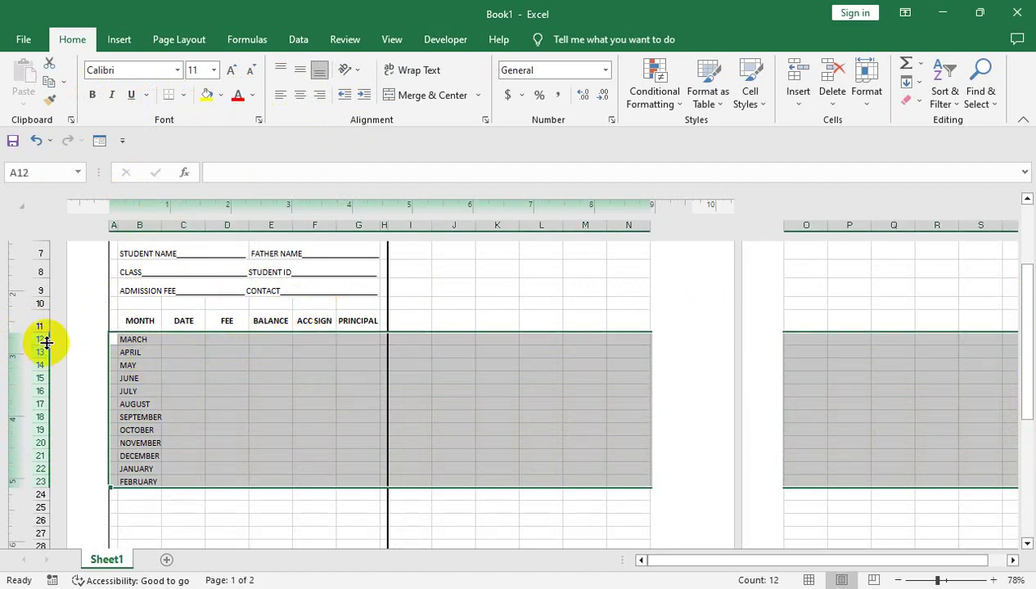
{"action": "left_click_drag", "start_coordinate": [42, 345], "coordinate": [39, 351]}
{"action": "left_click", "coordinate": [183, 344]}
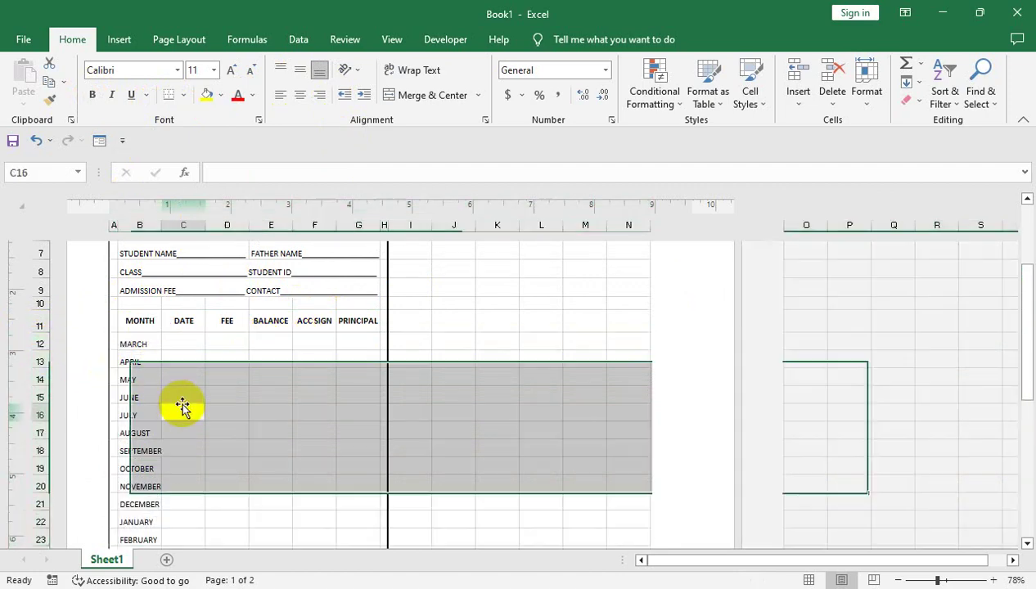
{"action": "key", "text": "Down"}
{"action": "key", "text": "Down"}
{"action": "key", "text": "Down"}
{"action": "key", "text": "Down"}
{"action": "key", "text": "Down"}
{"action": "key", "text": "Down"}
{"action": "key", "text": "Down"}
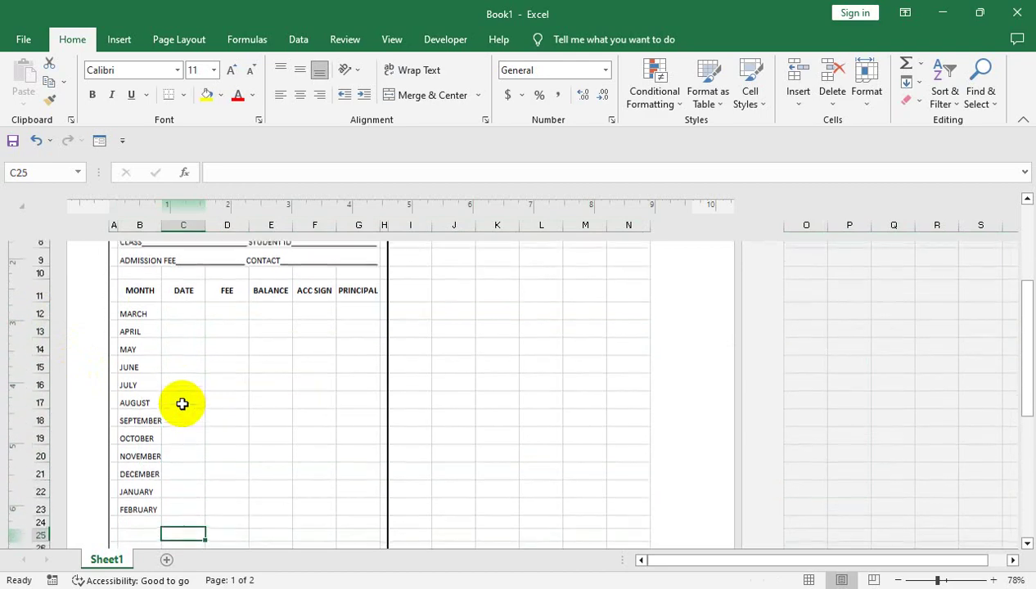
{"action": "key", "text": "Down"}
{"action": "key", "text": "Down"}
{"action": "key", "text": "Down"}
{"action": "key", "text": "Down"}
{"action": "key", "text": "Down"}
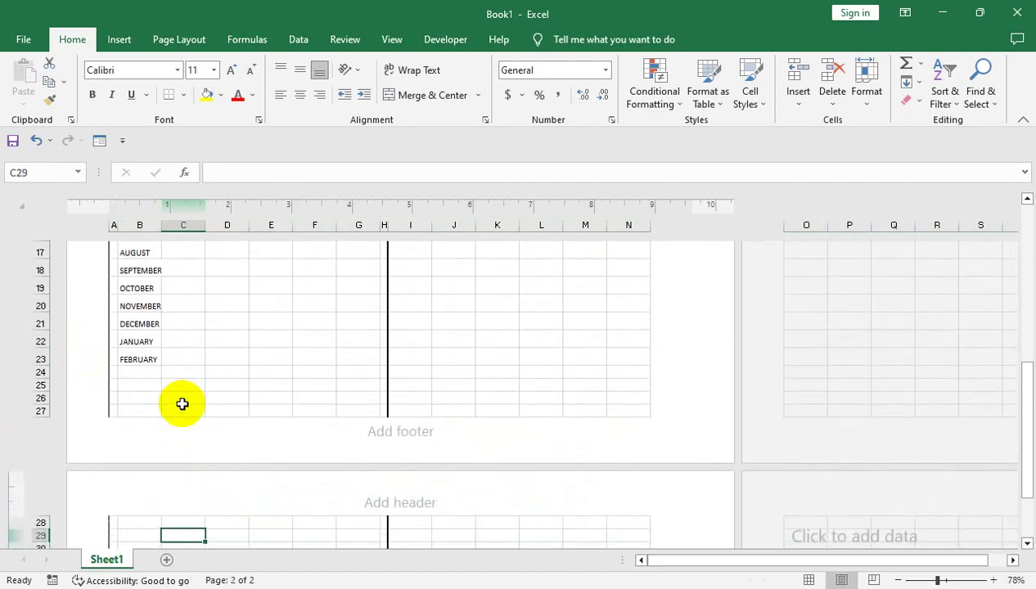
{"action": "key", "text": "Up"}
{"action": "key", "text": "Up"}
{"action": "key", "text": "Up"}
{"action": "key", "text": "Up"}
{"action": "key", "text": "Up"}
{"action": "key", "text": "Up"}
{"action": "key", "text": "Up"}
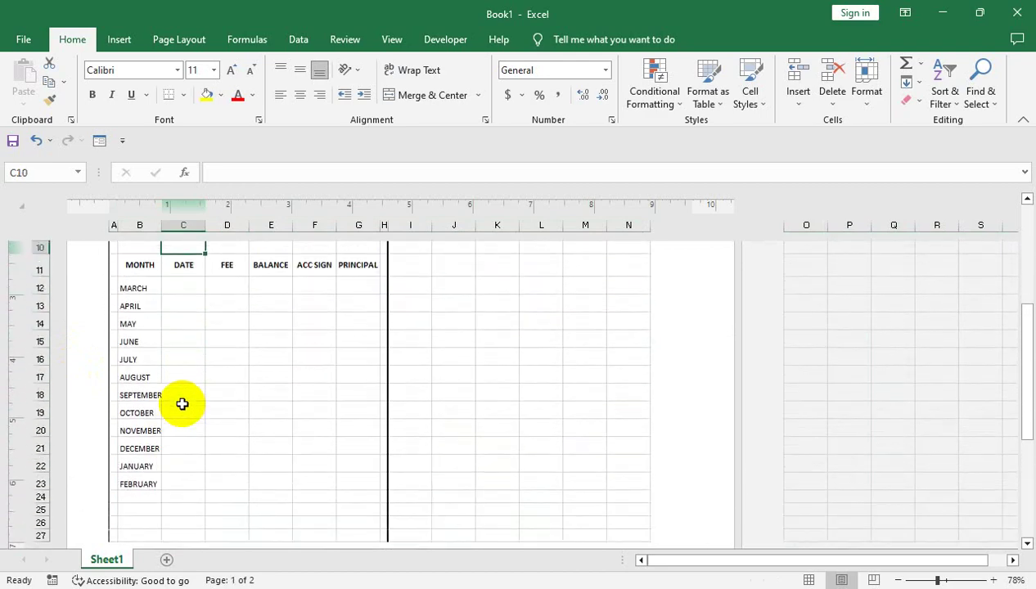
{"action": "key", "text": "Up"}
{"action": "key", "text": "Up"}
{"action": "key", "text": "Up"}
{"action": "key", "text": "Up"}
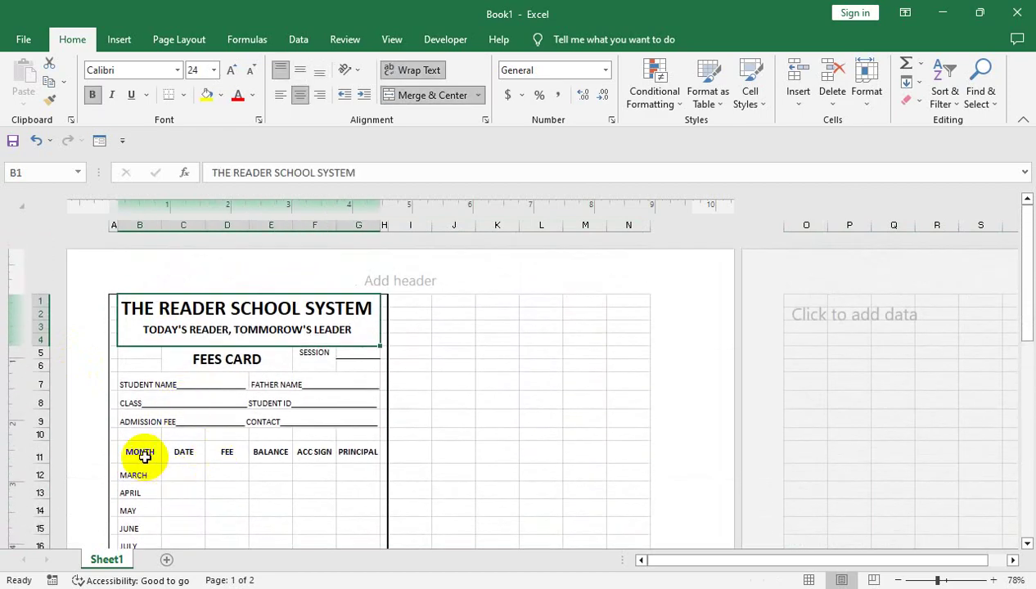
Step: Enter G.TOTAL in cell B24 directly below FEBRUARY
{"action": "key", "text": "Left"}
{"action": "key", "text": "Down"}
{"action": "key", "text": "Right"}
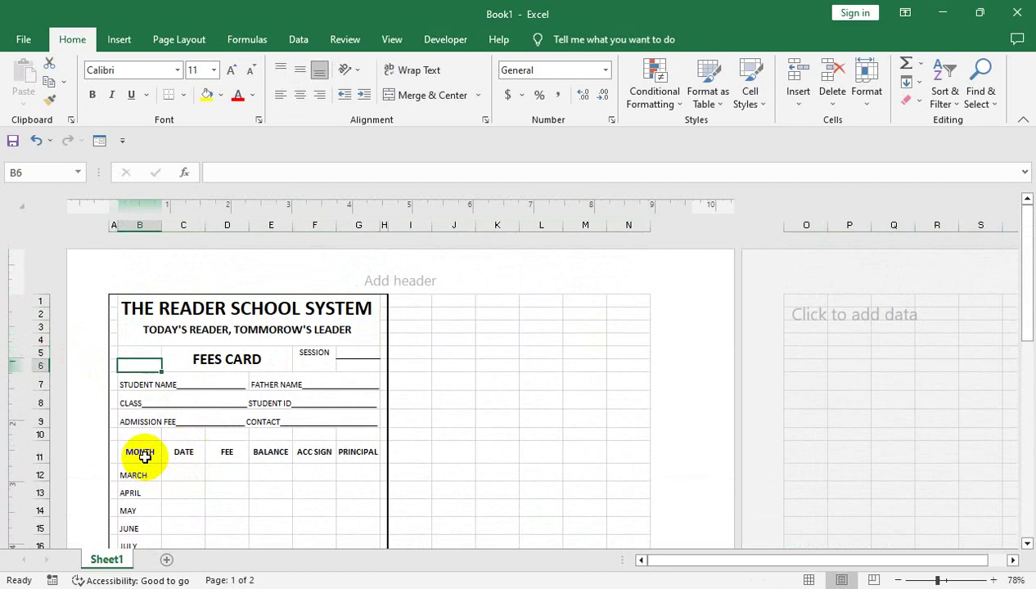
{"action": "key", "text": "Down"}
{"action": "key", "text": "Down"}
{"action": "key", "text": "Down"}
{"action": "key", "text": "Down"}
{"action": "key", "text": "Down"}
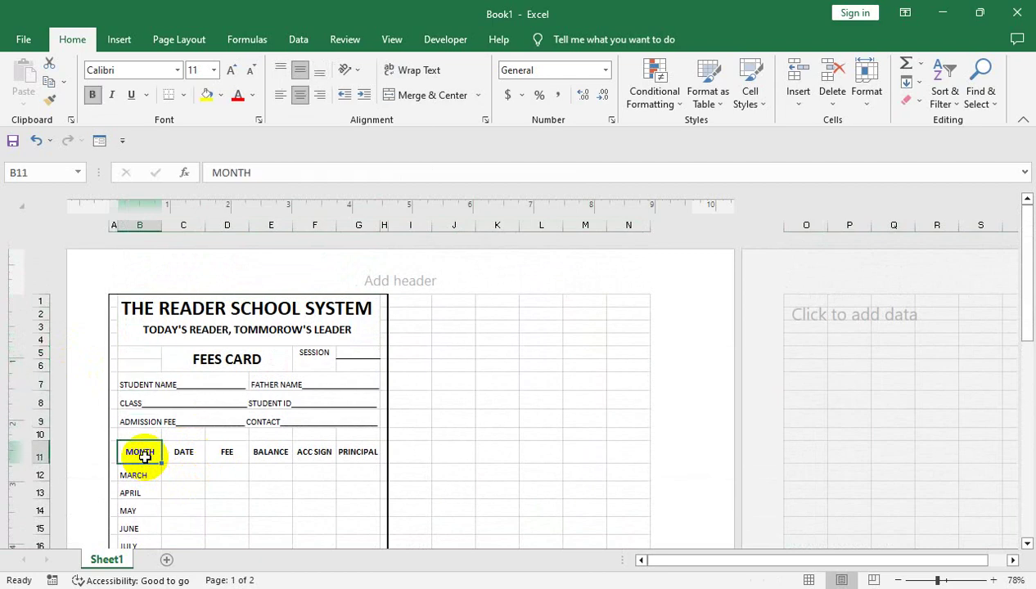
{"action": "key", "text": "Down"}
{"action": "key", "text": "Down"}
{"action": "key", "text": "Down"}
{"action": "key", "text": "Down"}
{"action": "key", "text": "Down"}
{"action": "key", "text": "Down"}
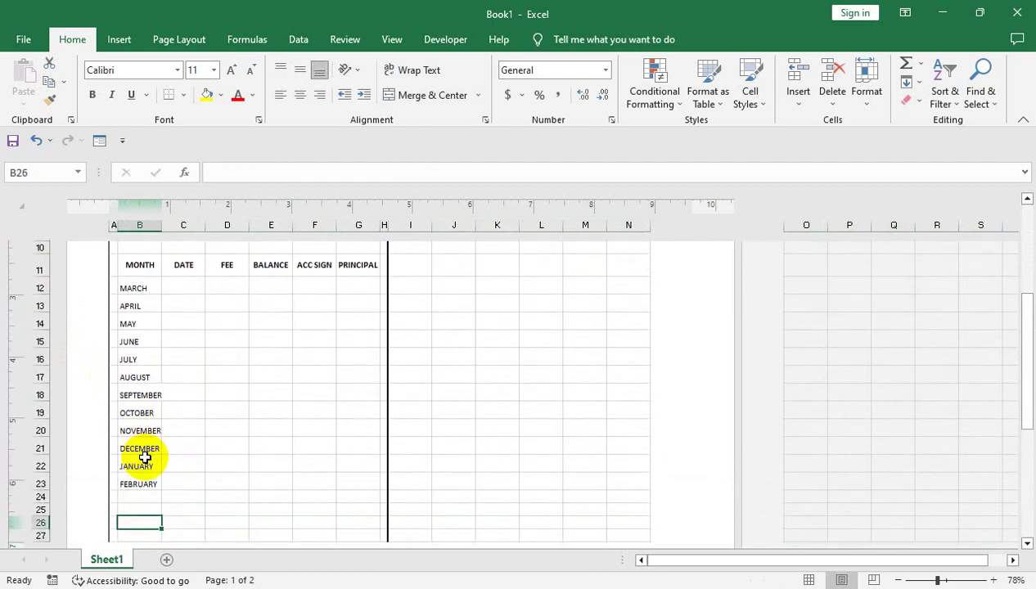
{"action": "type", "text": "G.TOTAL"}
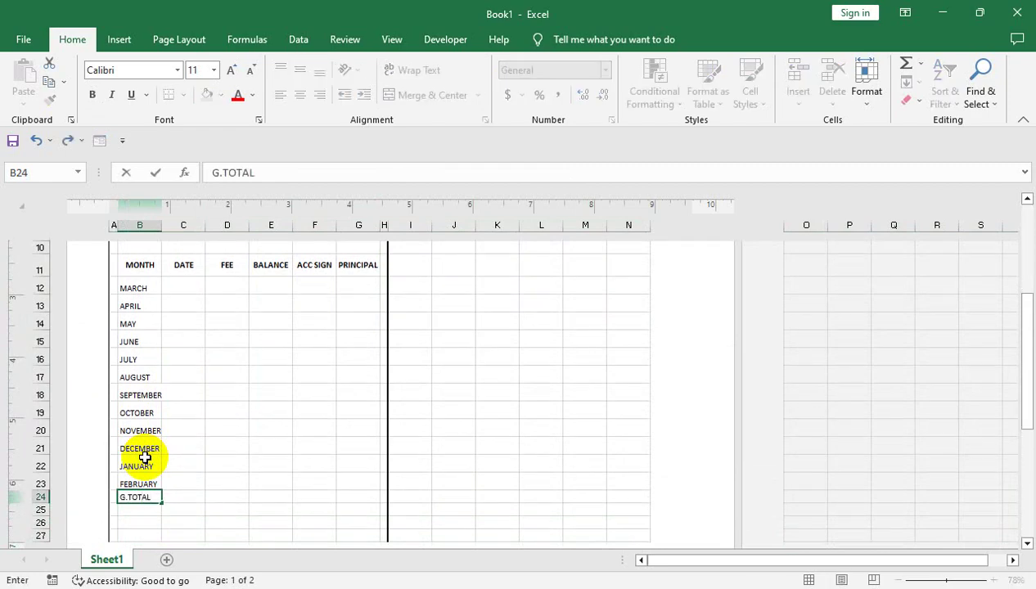
{"action": "key", "text": "Return"}
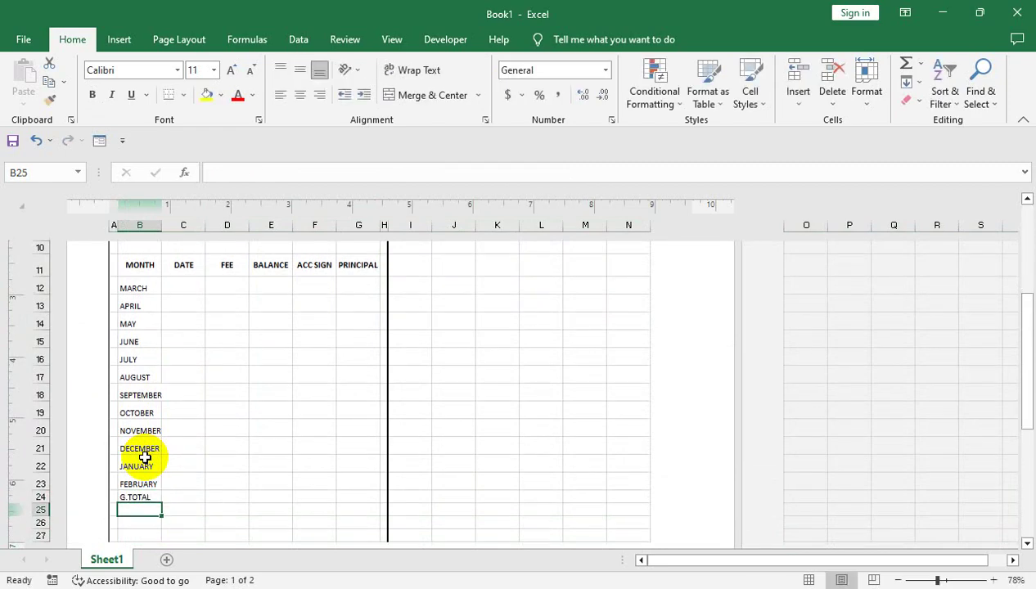
Step: Start selecting the fee table range from B24 across and upward
{"action": "key", "text": "Up"}
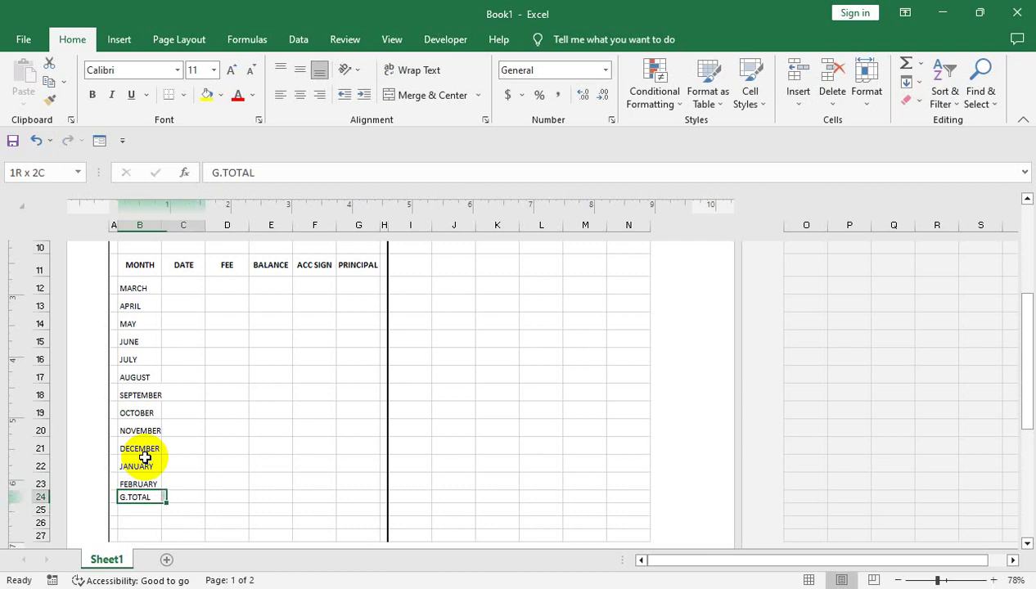
{"action": "key", "text": "shift+Right"}
{"action": "key", "text": "shift+Right"}
{"action": "key", "text": "shift+Right"}
{"action": "key", "text": "shift+Right"}
{"action": "key", "text": "shift+Up"}
Step: Apply All Borders and Thick Outside Borders to the fee table B11:G24
{"action": "key", "text": "shift+Up"}
{"action": "key", "text": "shift+Up"}
{"action": "key", "text": "shift+Up"}
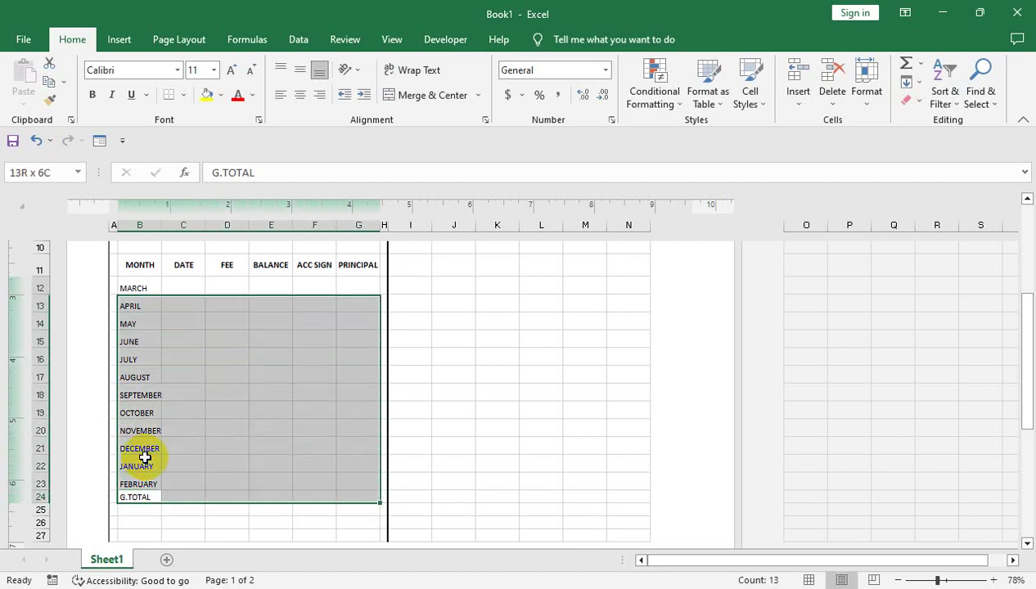
{"action": "key", "text": "shift+Up"}
{"action": "key", "text": "shift+Up"}
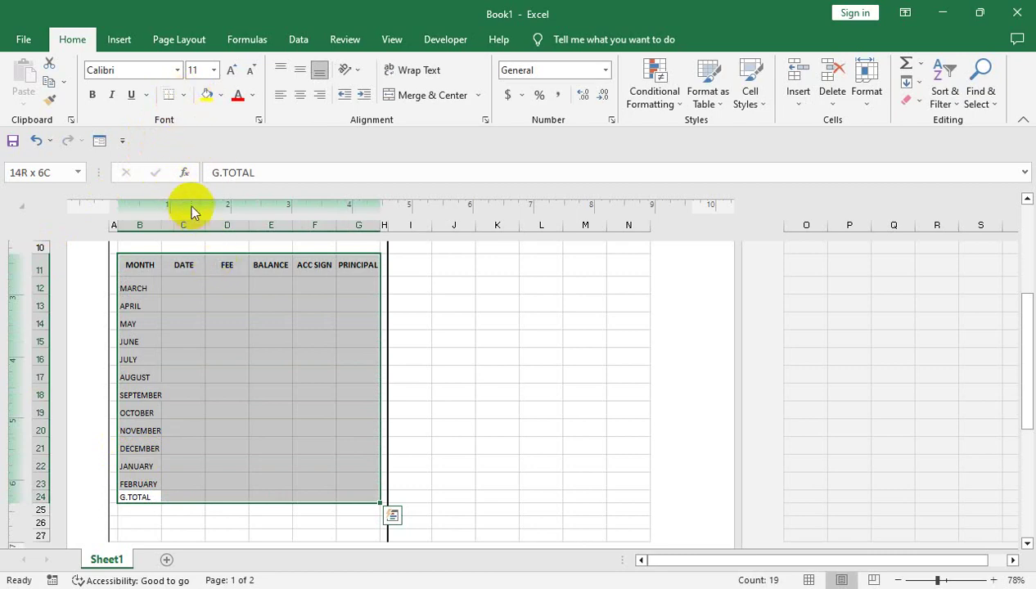
{"action": "left_click", "coordinate": [184, 95]}
{"action": "left_click", "coordinate": [192, 235]}
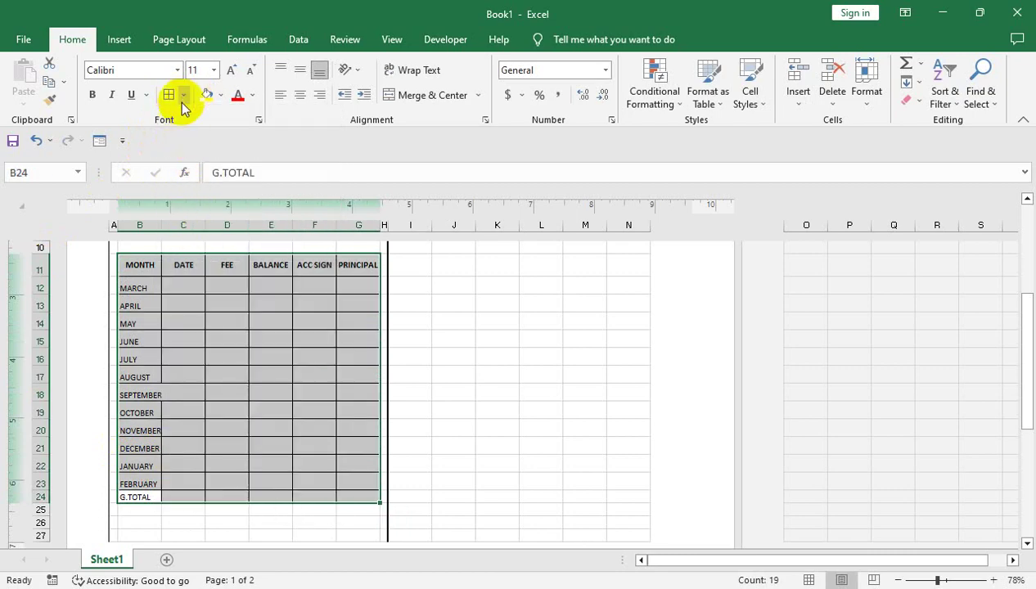
{"action": "left_click", "coordinate": [183, 96]}
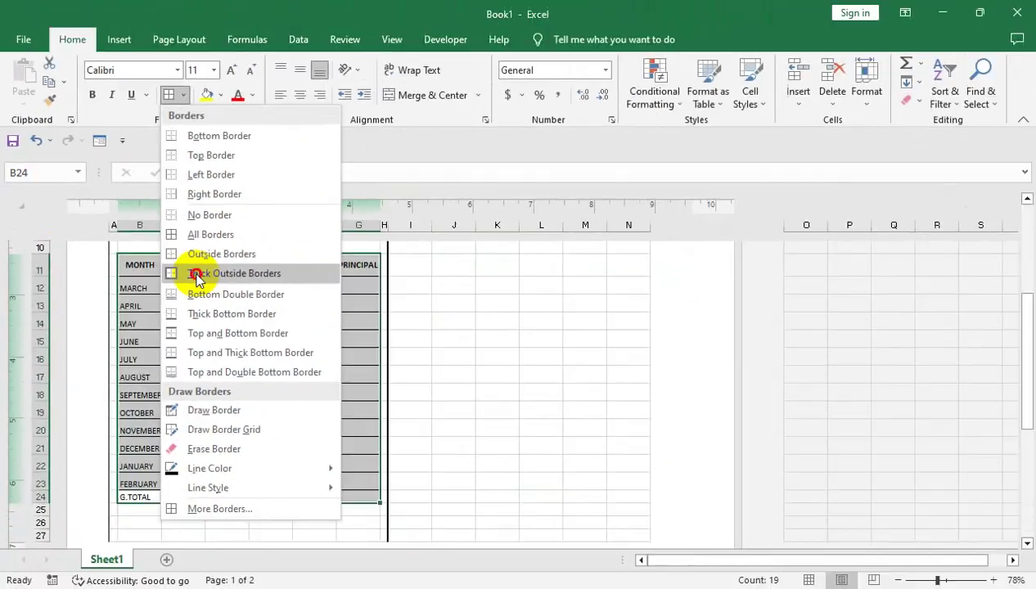
{"action": "left_click", "coordinate": [391, 296]}
Step: Deselect the table, check its bordered cells, and scroll back to the card top
{"action": "left_click", "coordinate": [190, 270]}
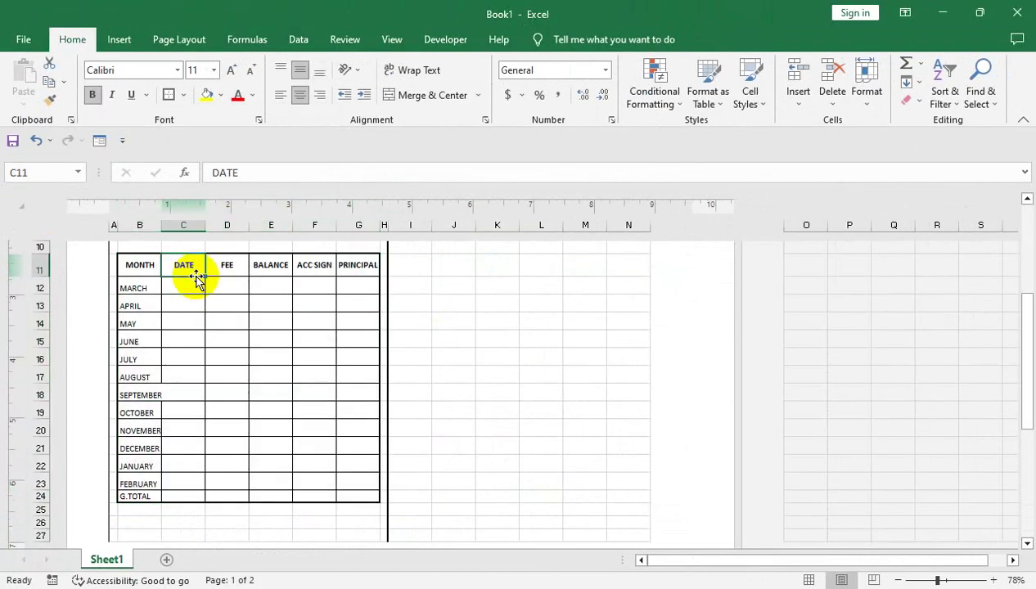
{"action": "left_click", "coordinate": [181, 292]}
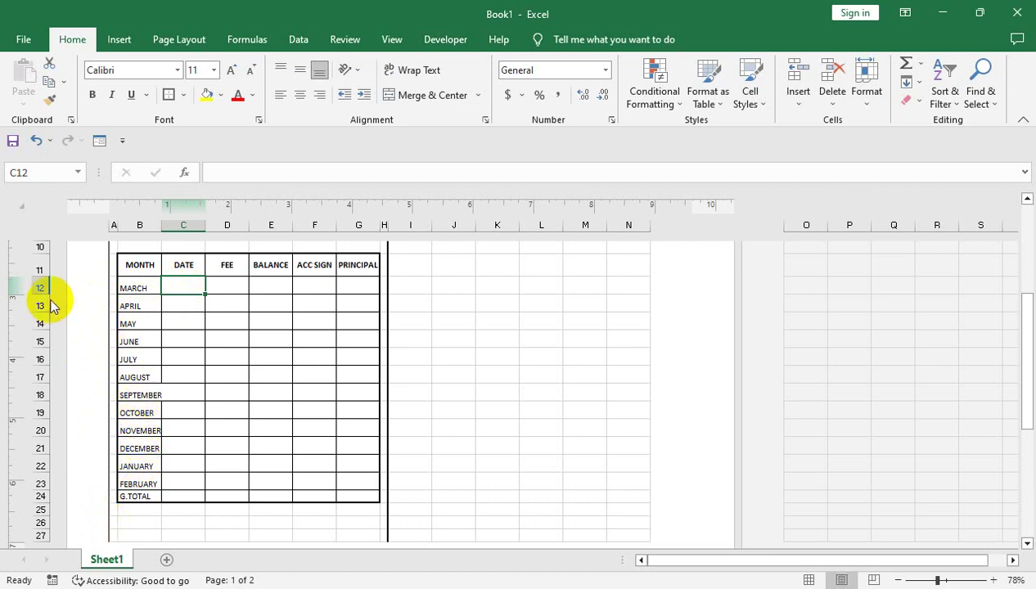
{"action": "left_click", "coordinate": [236, 300]}
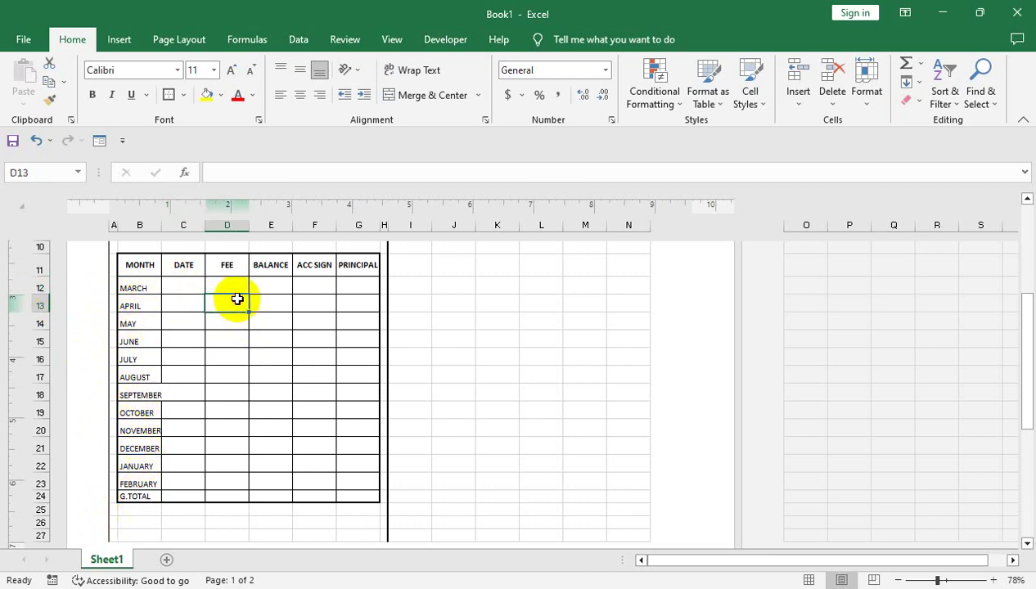
{"action": "scroll", "coordinate": [237, 300], "scroll_direction": "up", "scroll_amount": 5}
{"action": "left_click", "coordinate": [239, 296]}
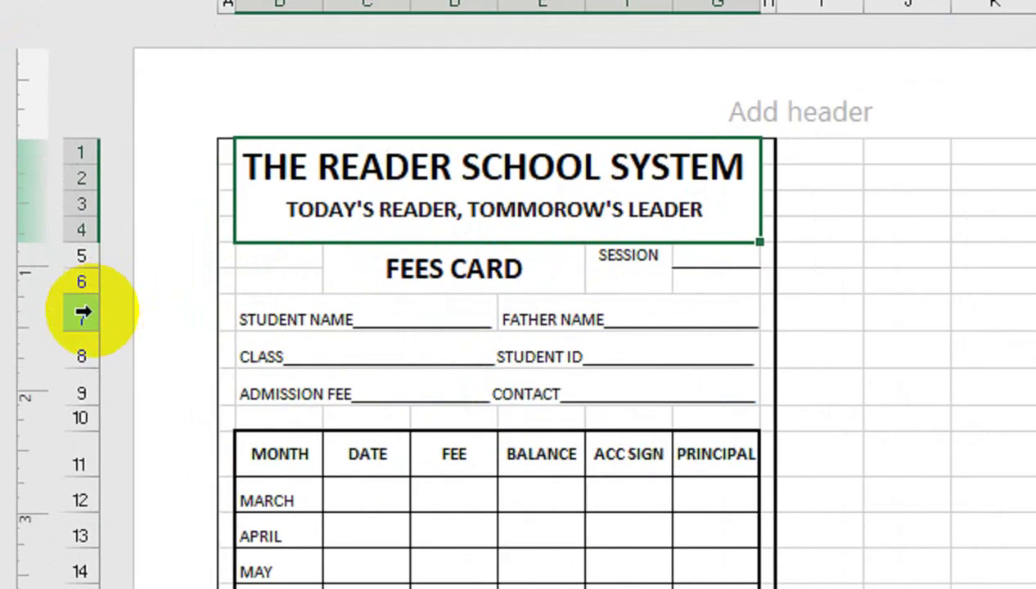
{"action": "left_click_drag", "start_coordinate": [40, 385], "coordinate": [39, 419]}
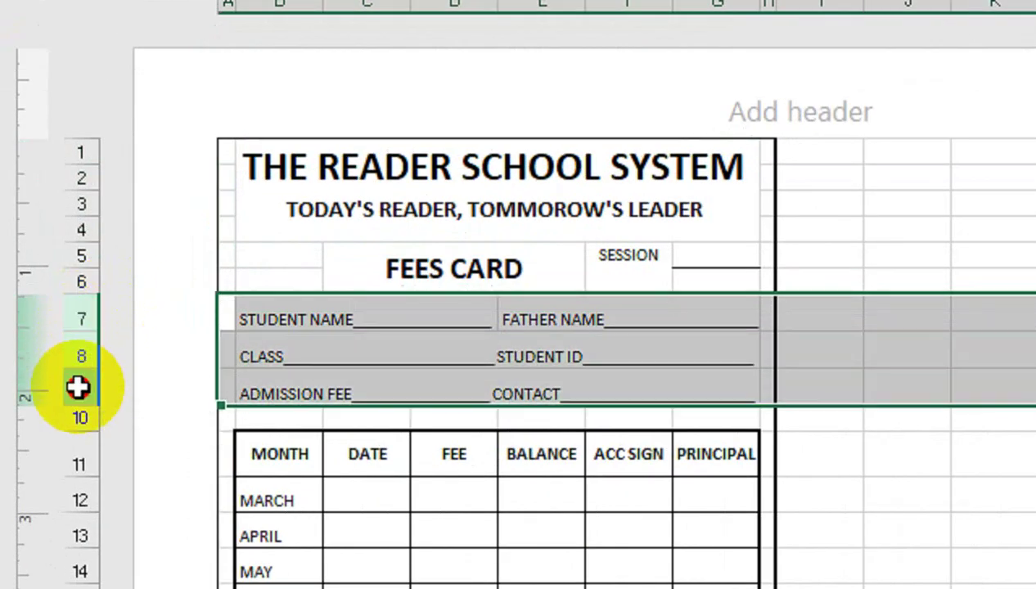
{"action": "left_click", "coordinate": [78, 388]}
{"action": "left_click_drag", "start_coordinate": [83, 318], "coordinate": [85, 375]}
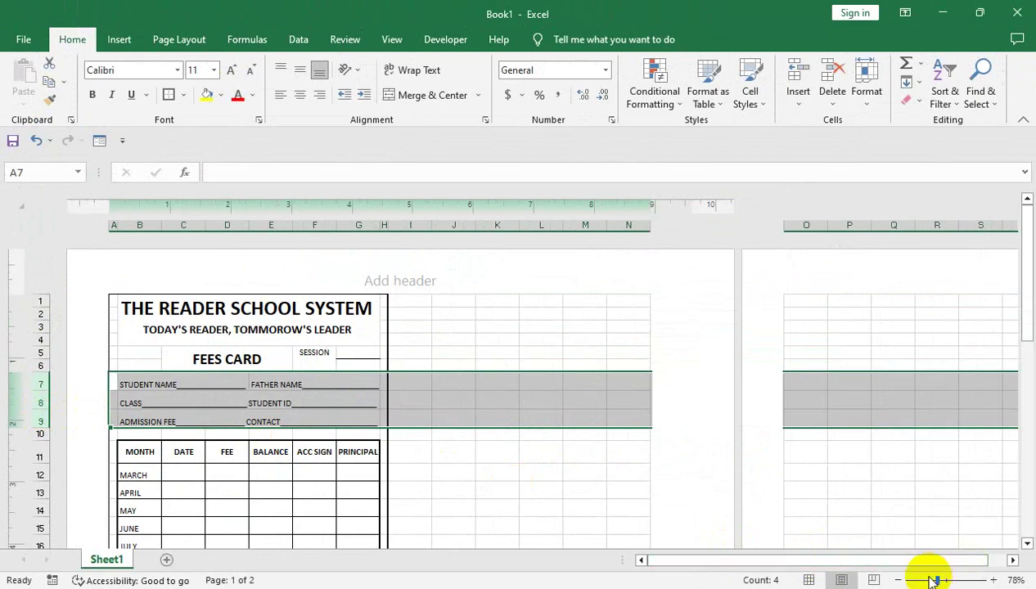
{"action": "left_click", "coordinate": [925, 580]}
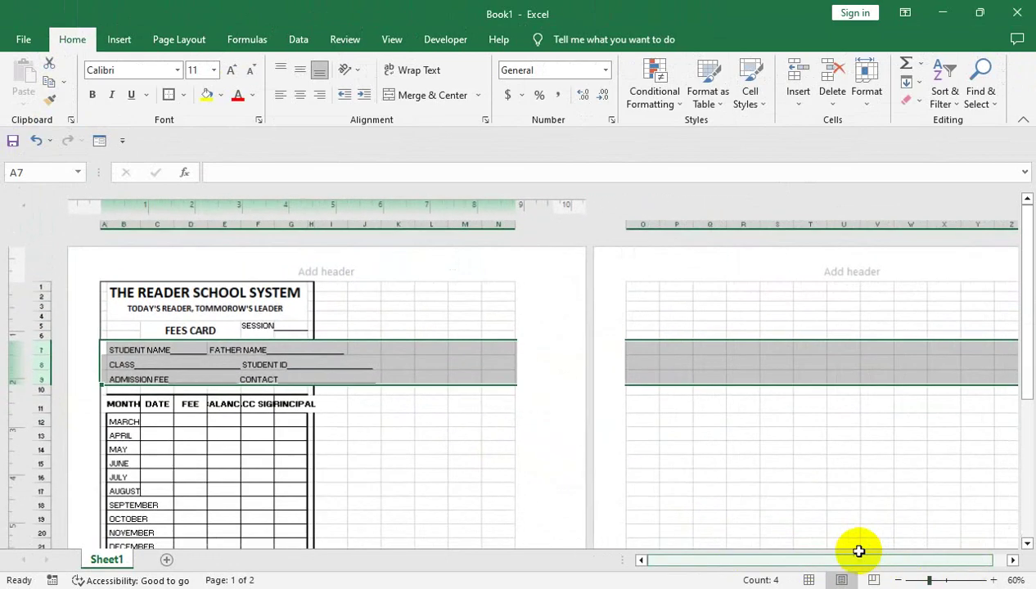
{"action": "left_click", "coordinate": [922, 582]}
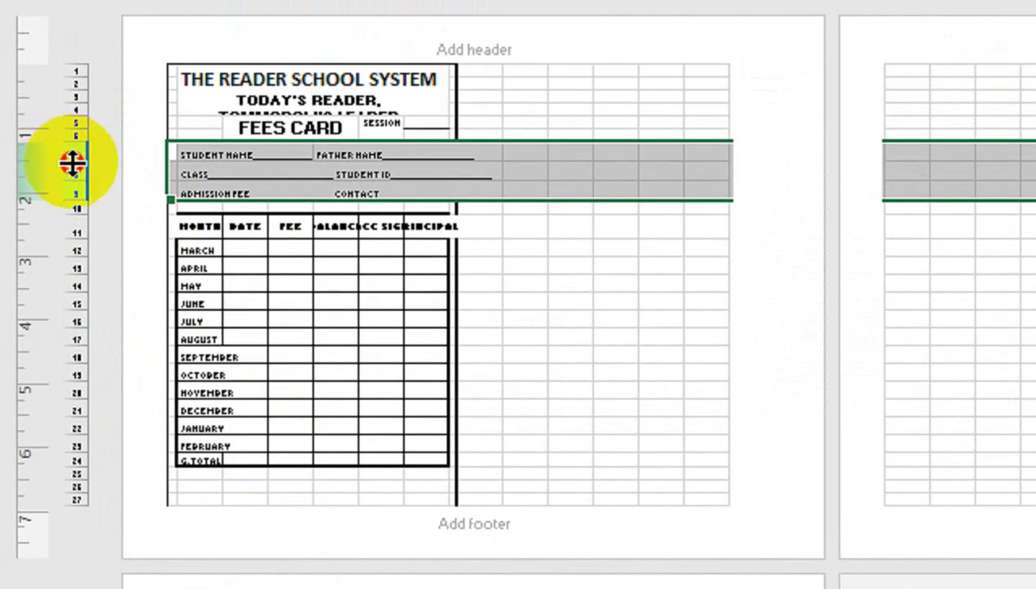
{"action": "left_click_drag", "start_coordinate": [72, 164], "coordinate": [72, 157]}
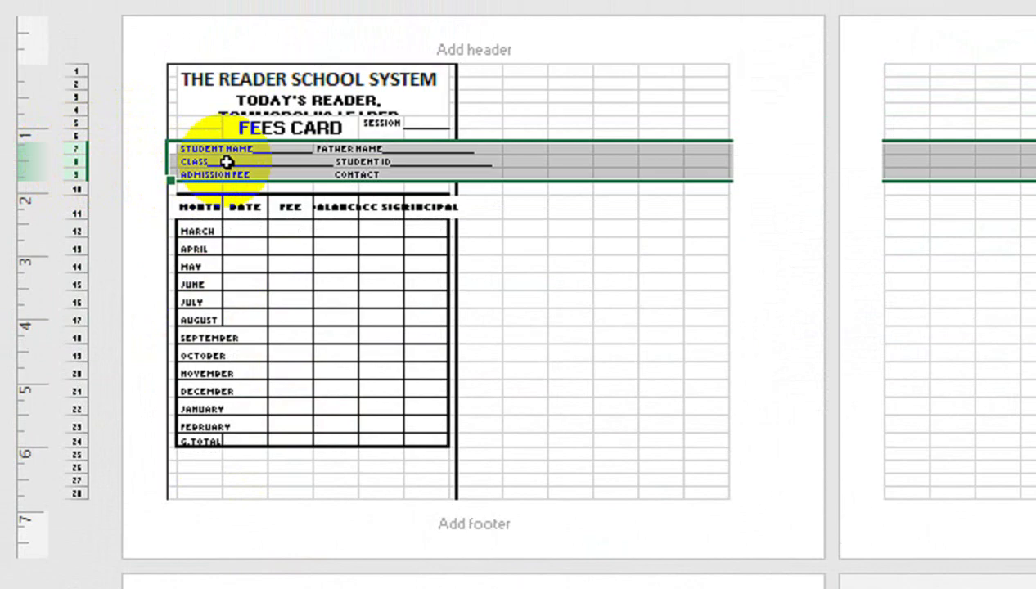
{"action": "key", "text": "ctrl+z"}
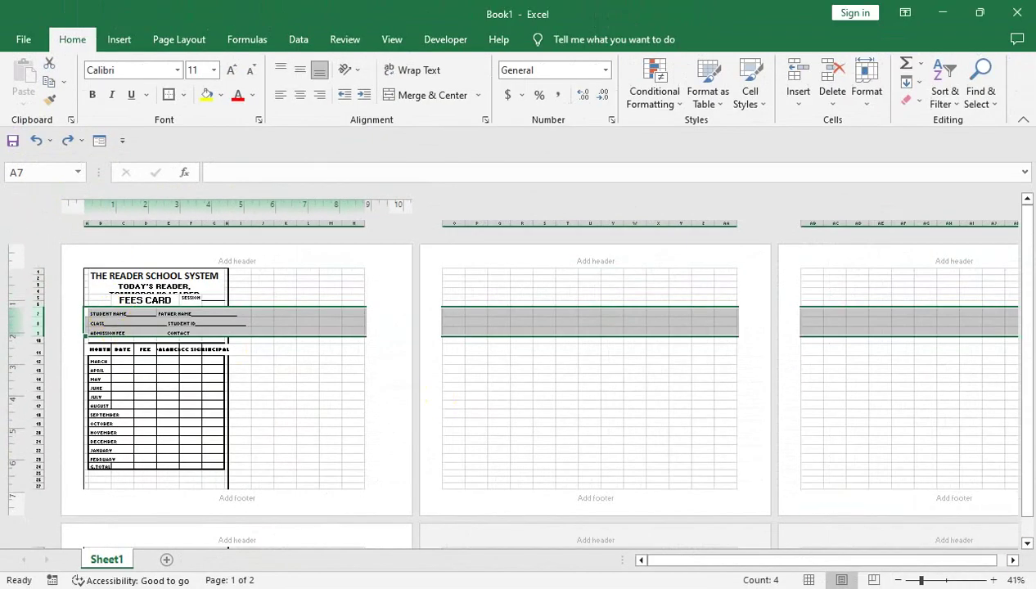
{"action": "left_click", "coordinate": [920, 580]}
{"action": "left_click_drag", "start_coordinate": [930, 581], "coordinate": [933, 581]}
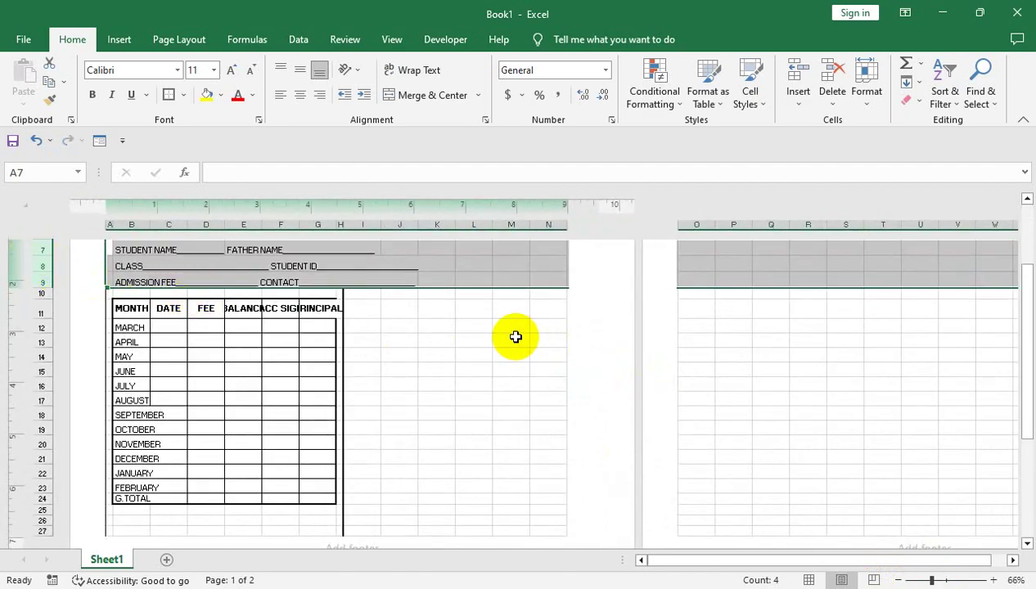
{"action": "key", "text": "Up"}
{"action": "key", "text": "Up"}
{"action": "key", "text": "Up"}
{"action": "key", "text": "Up"}
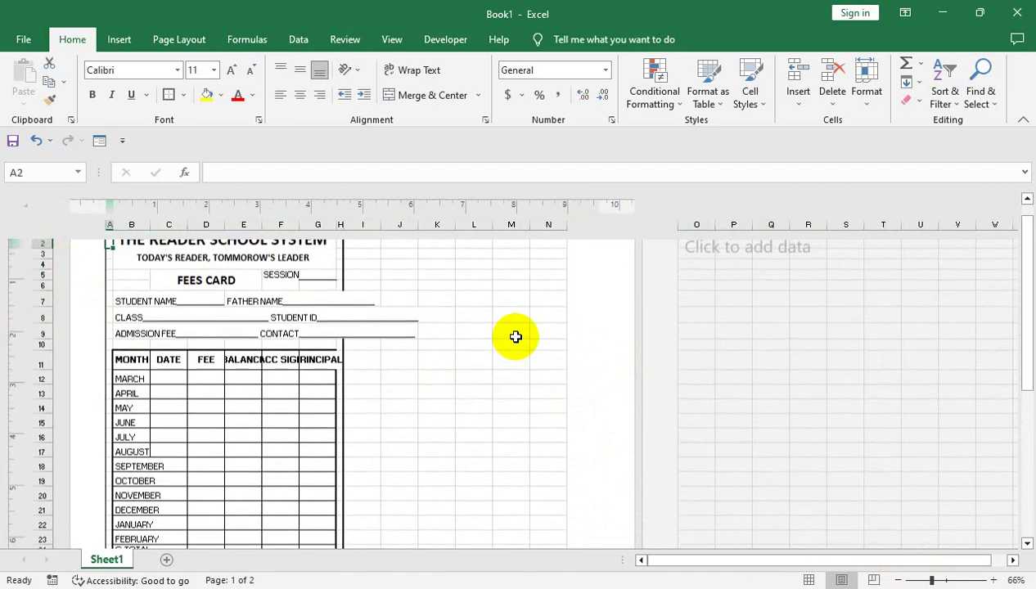
{"action": "key", "text": "Up"}
{"action": "key", "text": "Up"}
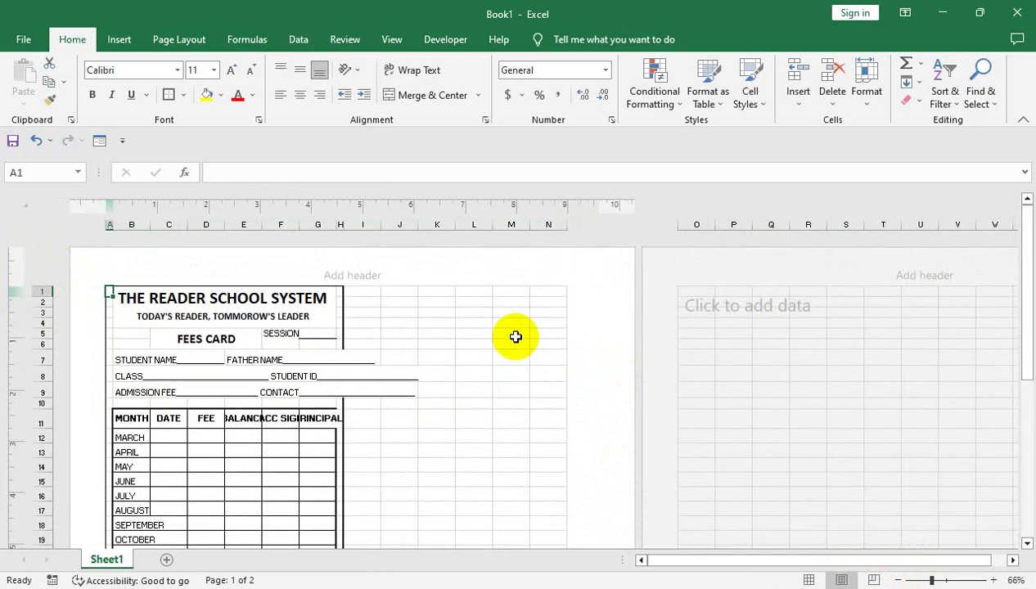
{"action": "key", "text": "ctrl+z"}
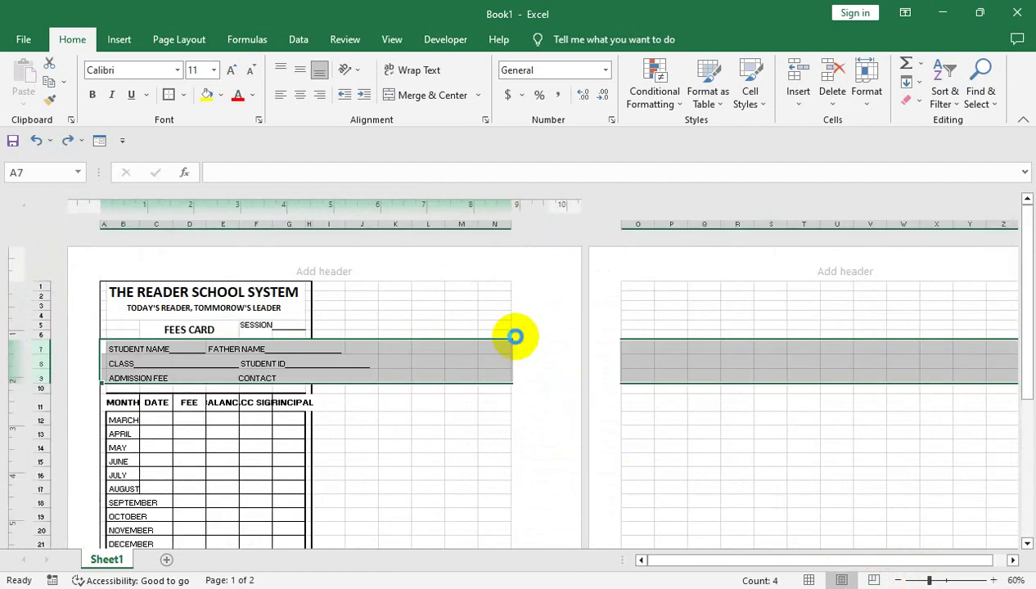
{"action": "scroll", "coordinate": [515, 336], "scroll_direction": "up", "scroll_amount": 2, "text": "ctrl"}
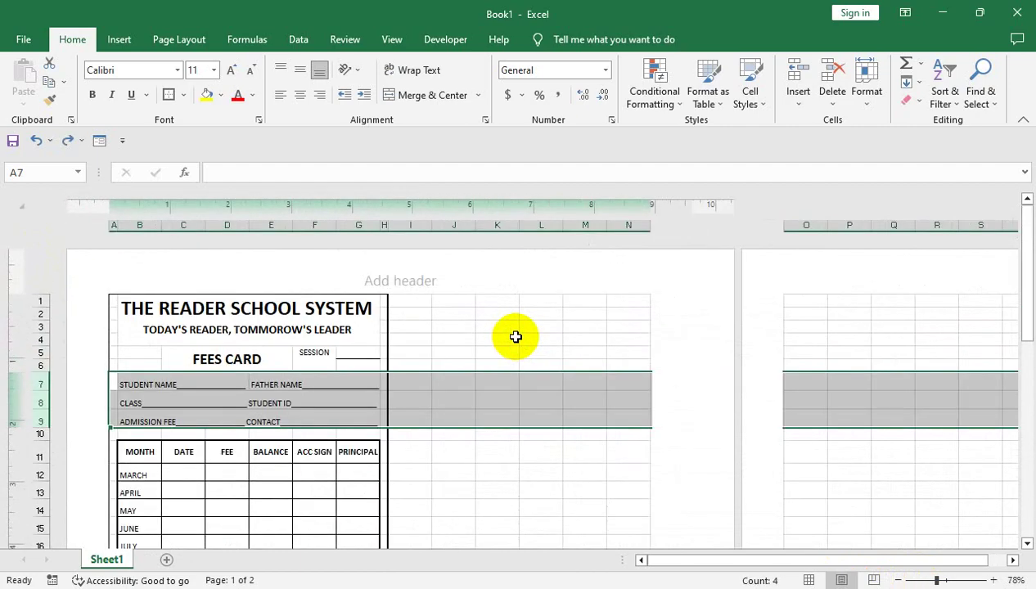
Step: Set rows 7 to 9 to 33 pixels high each
{"action": "left_click", "coordinate": [409, 434]}
{"action": "left_click_drag", "start_coordinate": [37, 384], "coordinate": [40, 417]}
{"action": "left_click", "coordinate": [36, 410]}
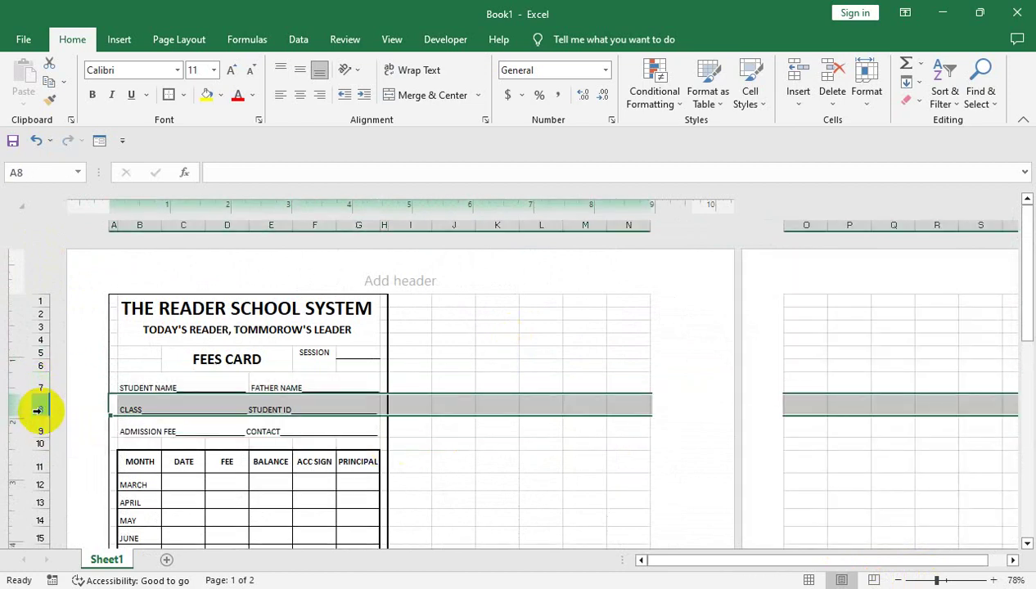
{"action": "left_click", "coordinate": [419, 476]}
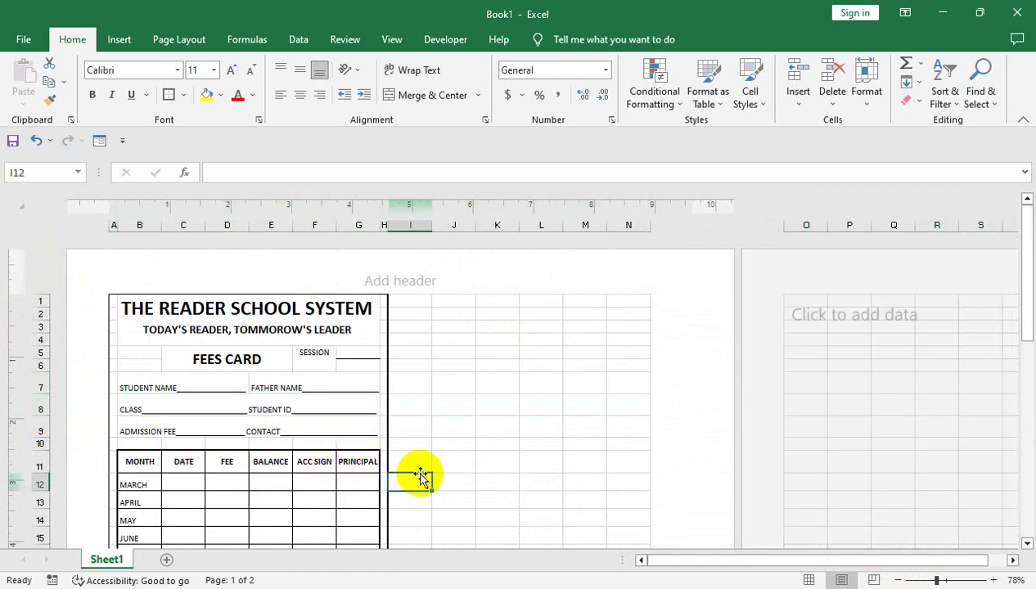
Step: Drag the row 24 boundary down to make the G.TOTAL row taller
{"action": "key", "text": "Down"}
{"action": "key", "text": "Down"}
{"action": "key", "text": "Down"}
{"action": "key", "text": "Down"}
{"action": "key", "text": "Down"}
{"action": "key", "text": "Down"}
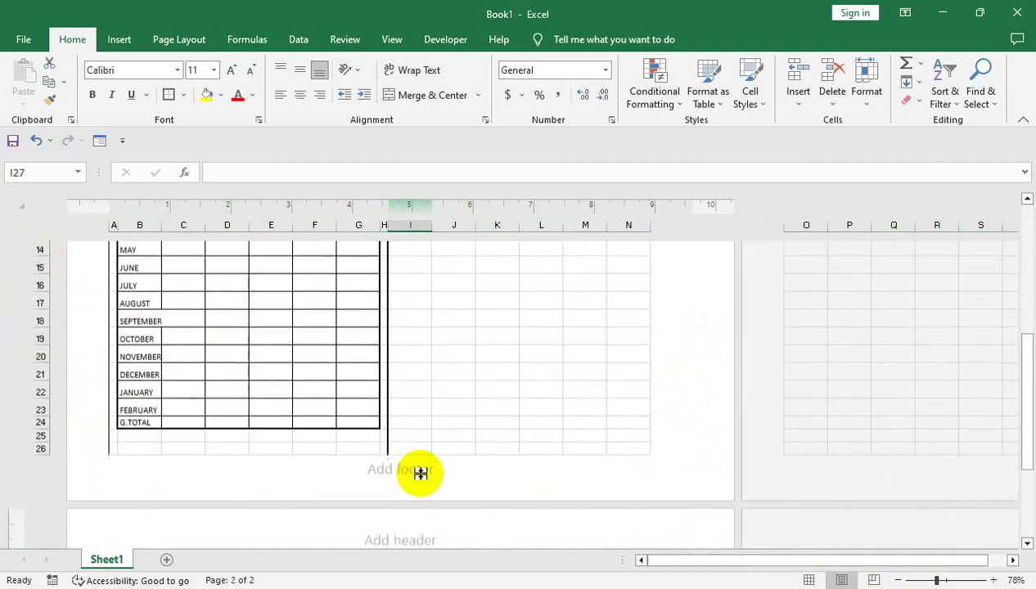
{"action": "key", "text": "Down"}
{"action": "key", "text": "Down"}
{"action": "key", "text": "Down"}
{"action": "key", "text": "Up"}
{"action": "key", "text": "Up"}
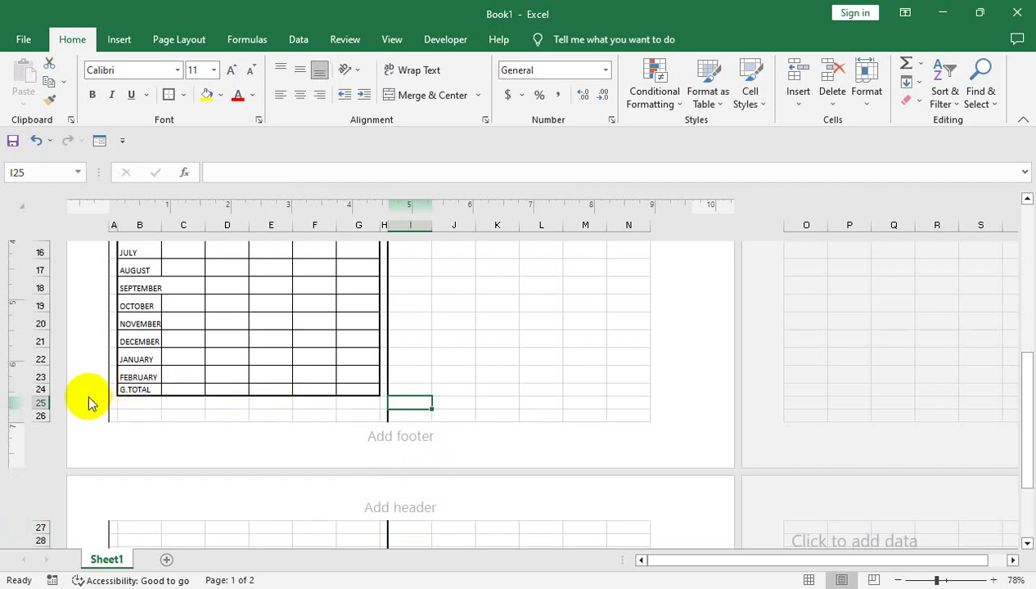
{"action": "left_click", "coordinate": [39, 402]}
{"action": "left_click_drag", "start_coordinate": [45, 396], "coordinate": [46, 410]}
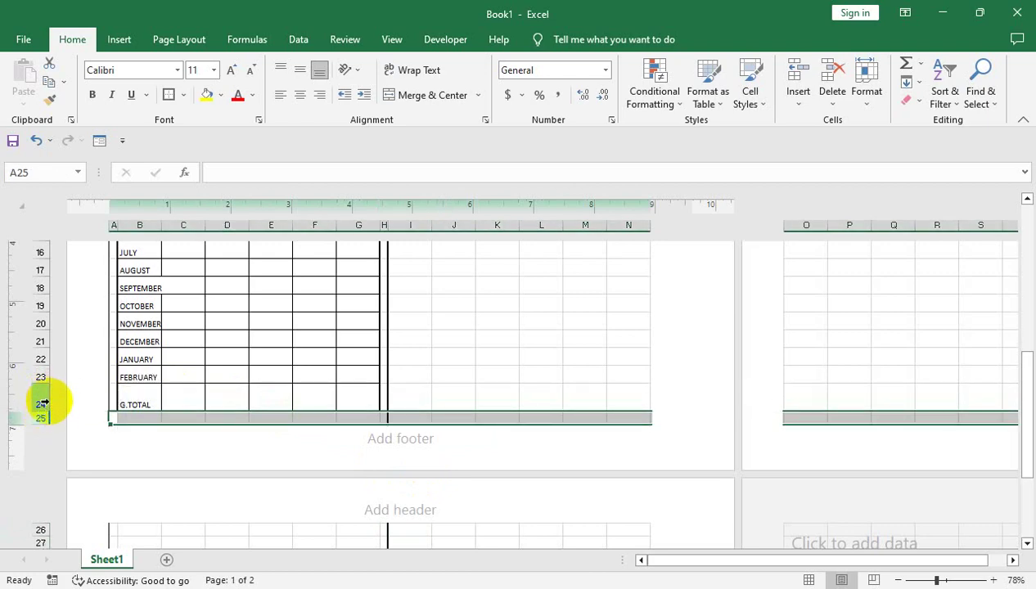
{"action": "left_click", "coordinate": [44, 403]}
Step: Make the month labels and G.TOTAL in column B bold
{"action": "left_click", "coordinate": [130, 393]}
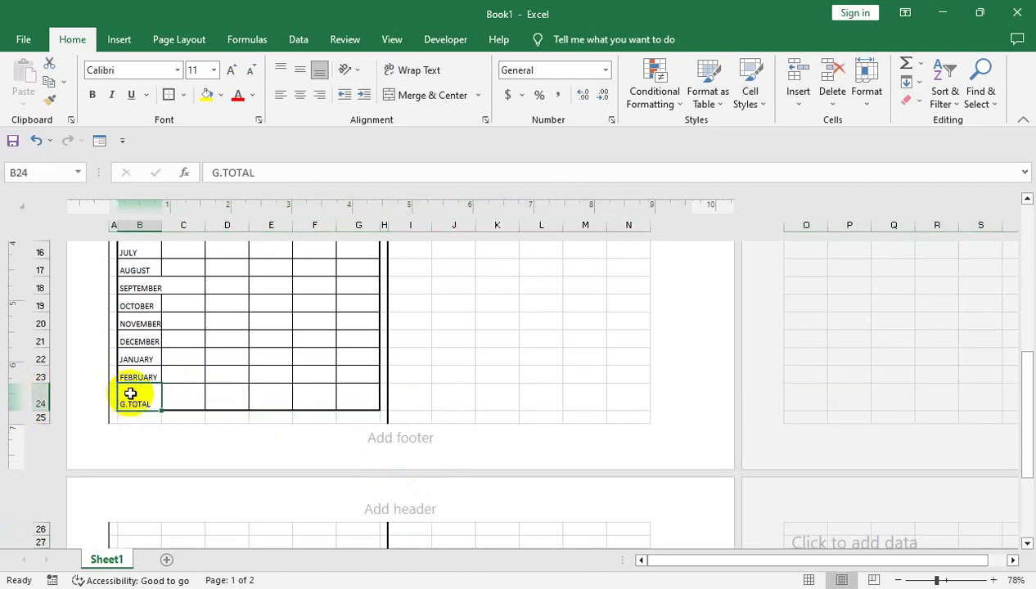
{"action": "left_click_drag", "start_coordinate": [139, 324], "coordinate": [143, 274]}
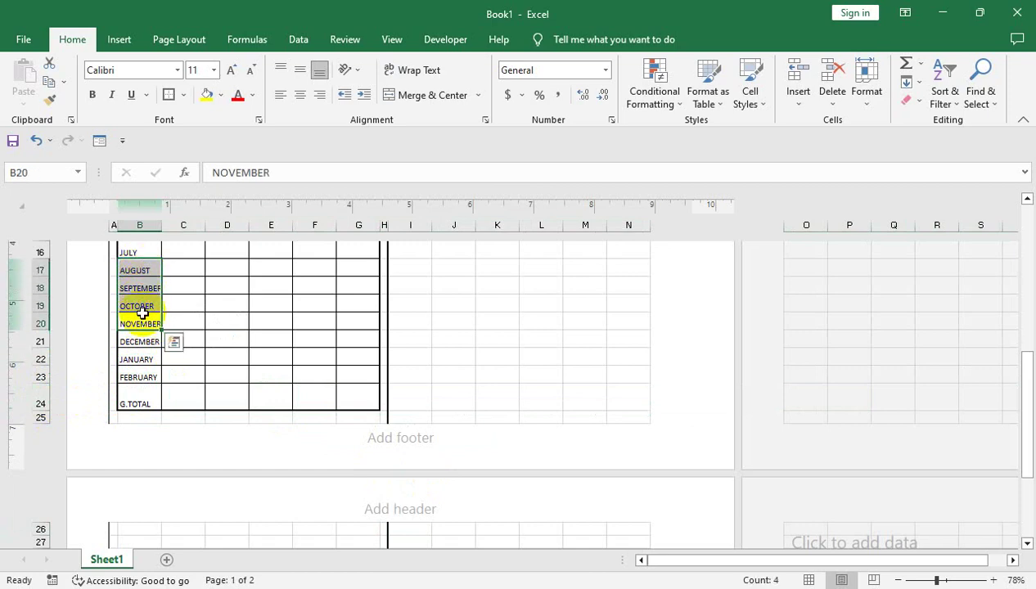
{"action": "left_click", "coordinate": [143, 316]}
{"action": "mouse_move", "coordinate": [135, 403]}
{"action": "left_mouse_down"}
{"action": "mouse_move", "coordinate": [132, 377]}
{"action": "mouse_move", "coordinate": [148, 378]}
{"action": "left_mouse_up"}
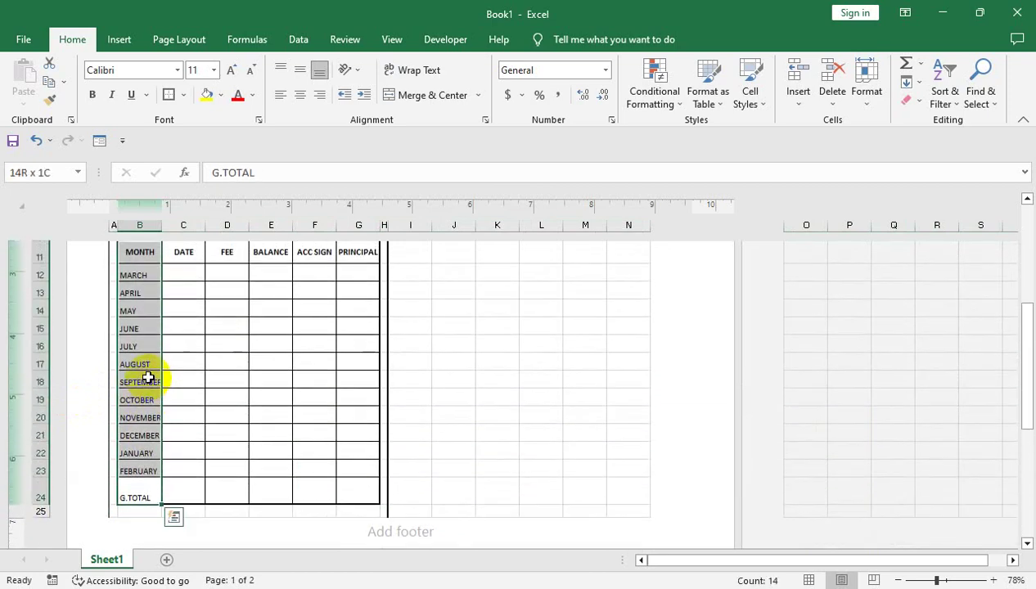
{"action": "left_click", "coordinate": [92, 96]}
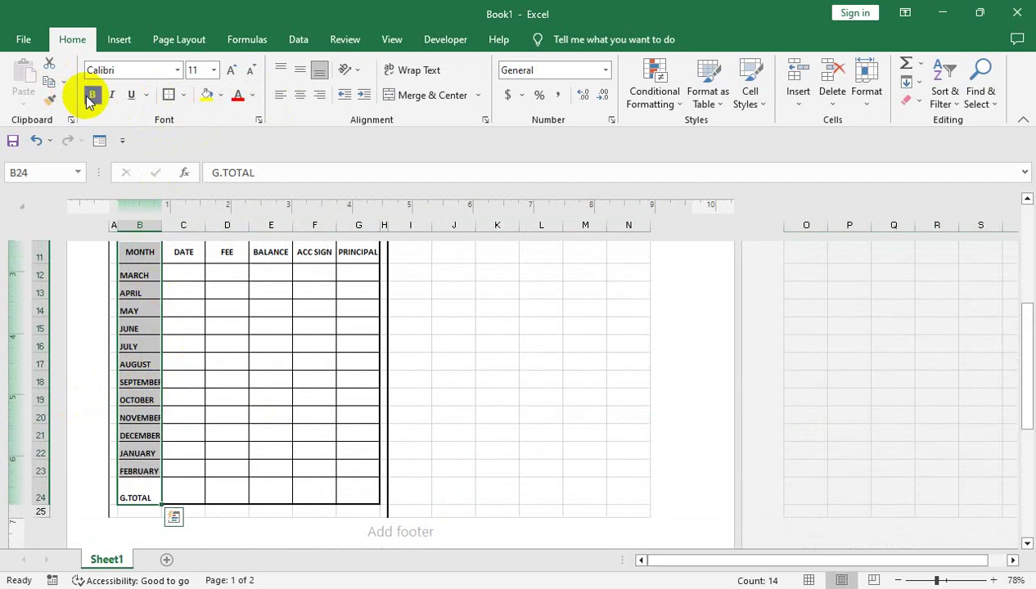
Step: Dismiss the replace-data warning and select the heading row B11:G11
{"action": "left_click", "coordinate": [152, 255]}
{"action": "left_click_drag", "start_coordinate": [271, 252], "coordinate": [357, 252]}
{"action": "left_click", "coordinate": [568, 352]}
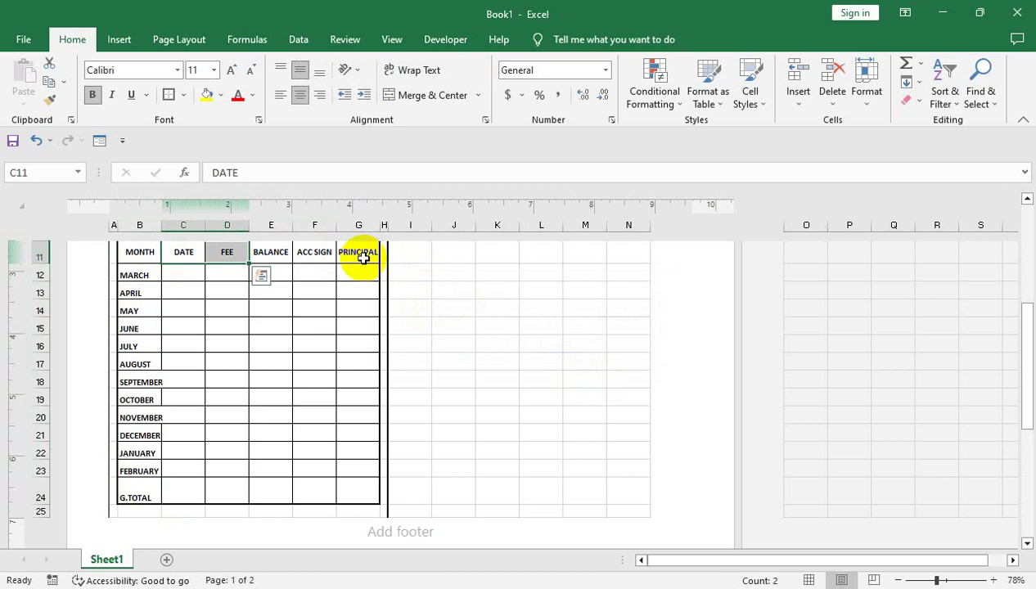
{"action": "key", "text": "Up"}
{"action": "key", "text": "Down"}
{"action": "key", "text": "Left"}
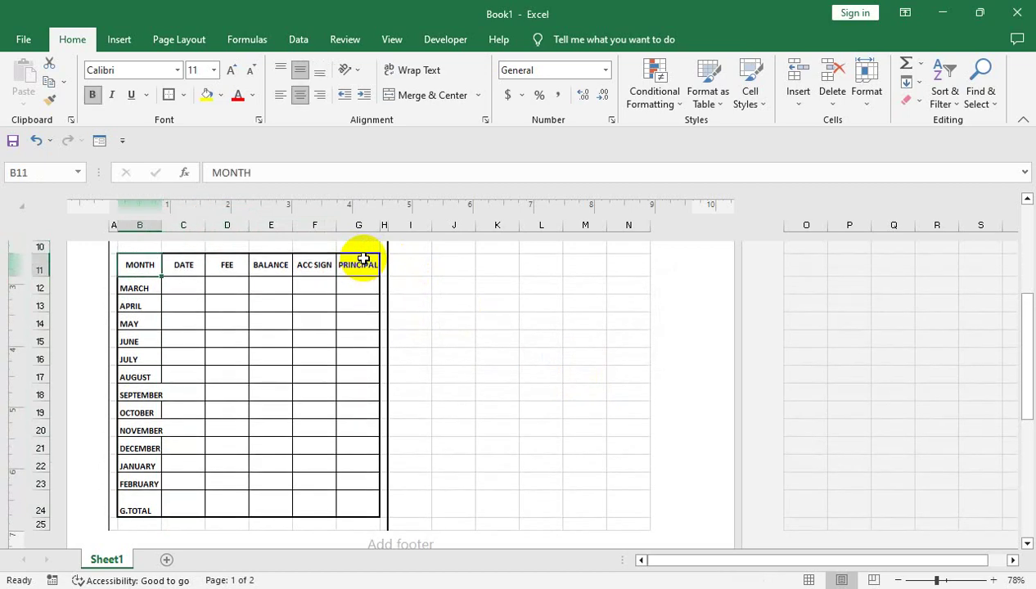
{"action": "key", "text": "shift+Right"}
{"action": "key", "text": "shift+Right"}
{"action": "key", "text": "shift+Right"}
{"action": "key", "text": "shift+Right"}
{"action": "key", "text": "shift+Right"}
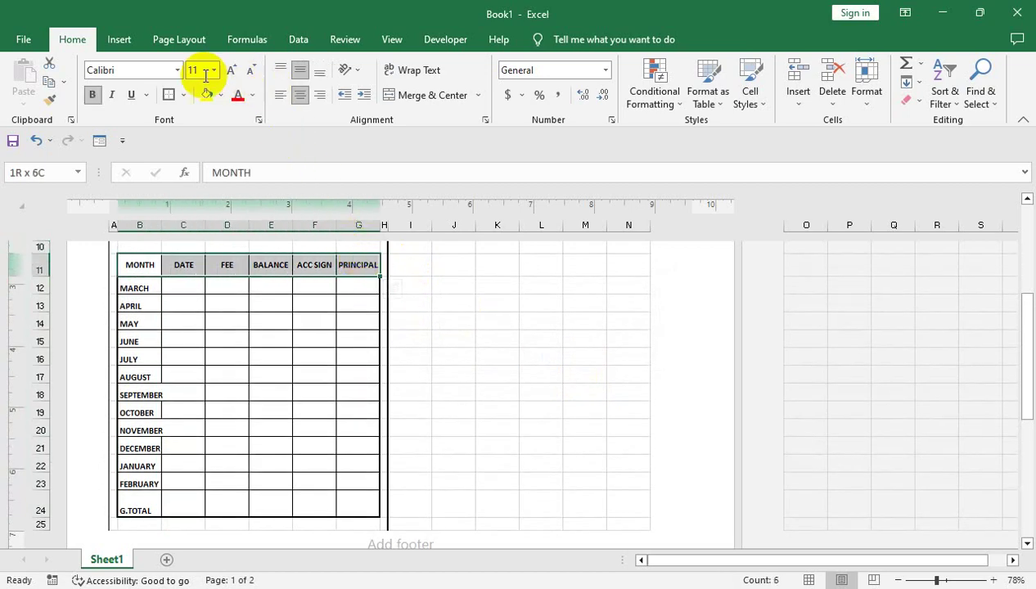
Step: Browse the font list and apply Times New Roman to the heading row
{"action": "left_click", "coordinate": [176, 72]}
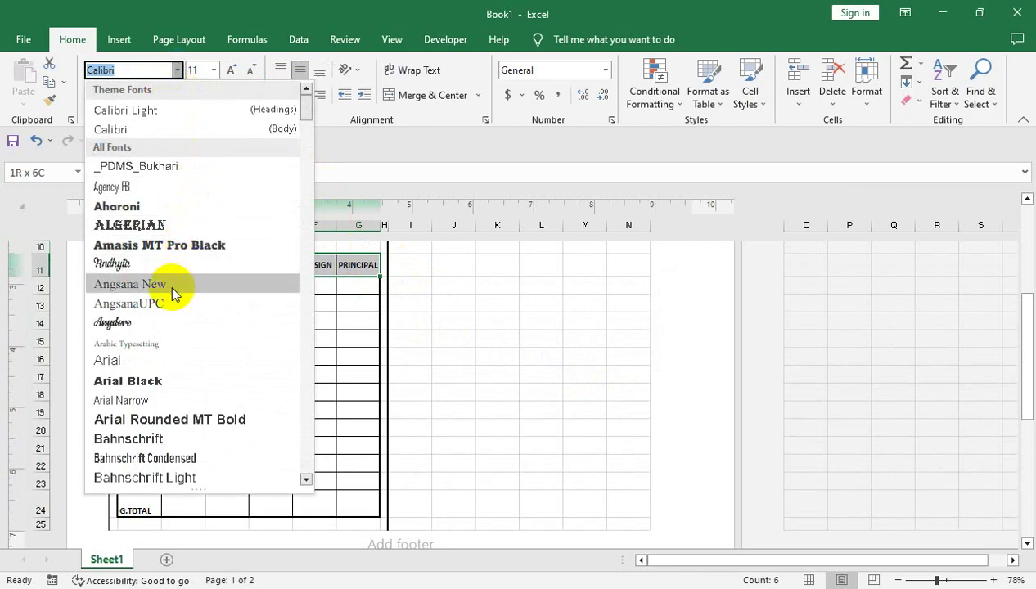
{"action": "left_click_drag", "start_coordinate": [307, 176], "coordinate": [311, 453]}
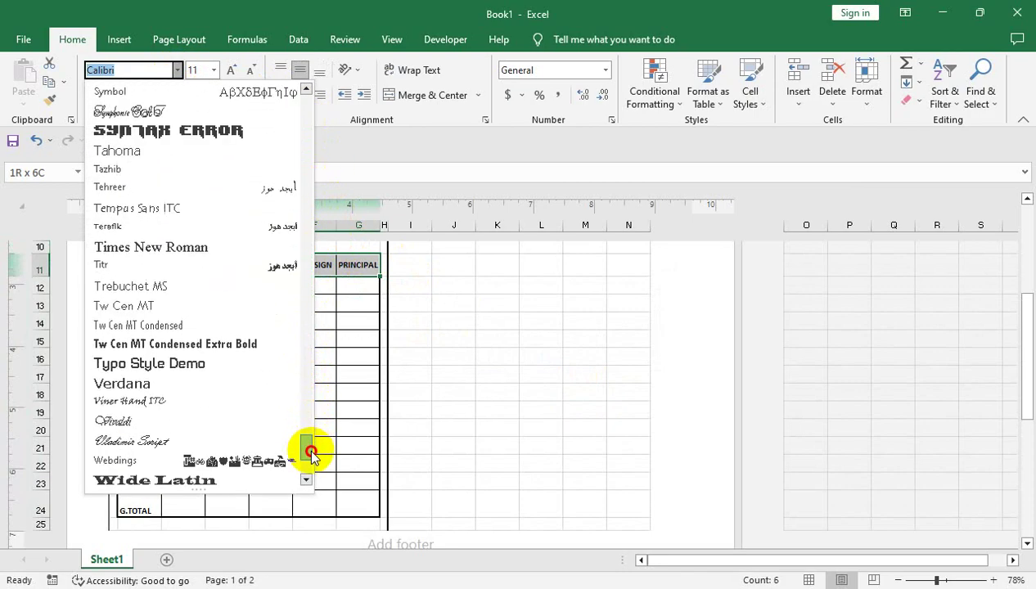
{"action": "left_click_drag", "start_coordinate": [311, 453], "coordinate": [316, 439]}
{"action": "left_click", "coordinate": [316, 440]}
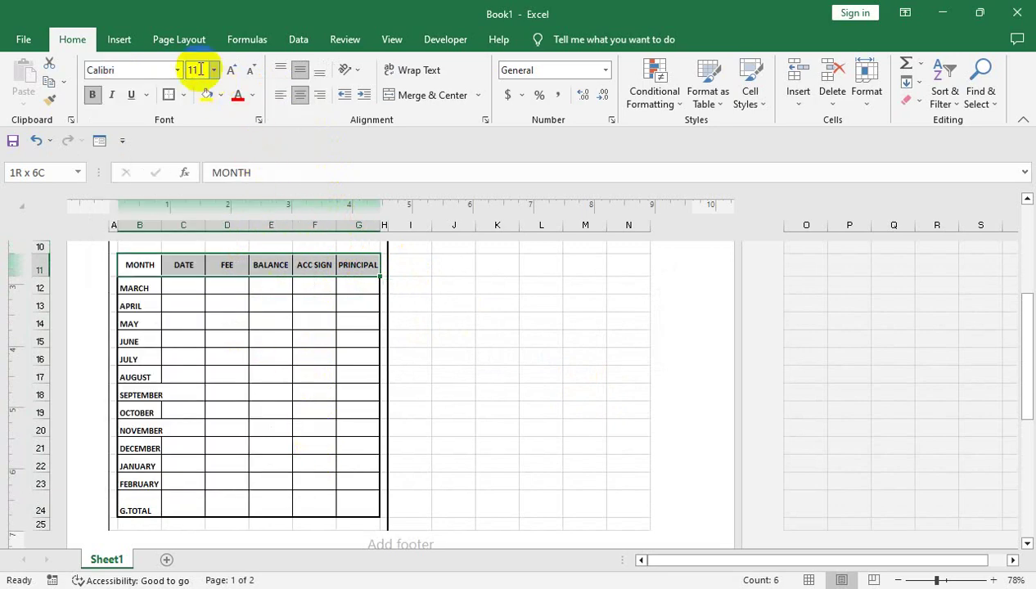
{"action": "left_click", "coordinate": [171, 72]}
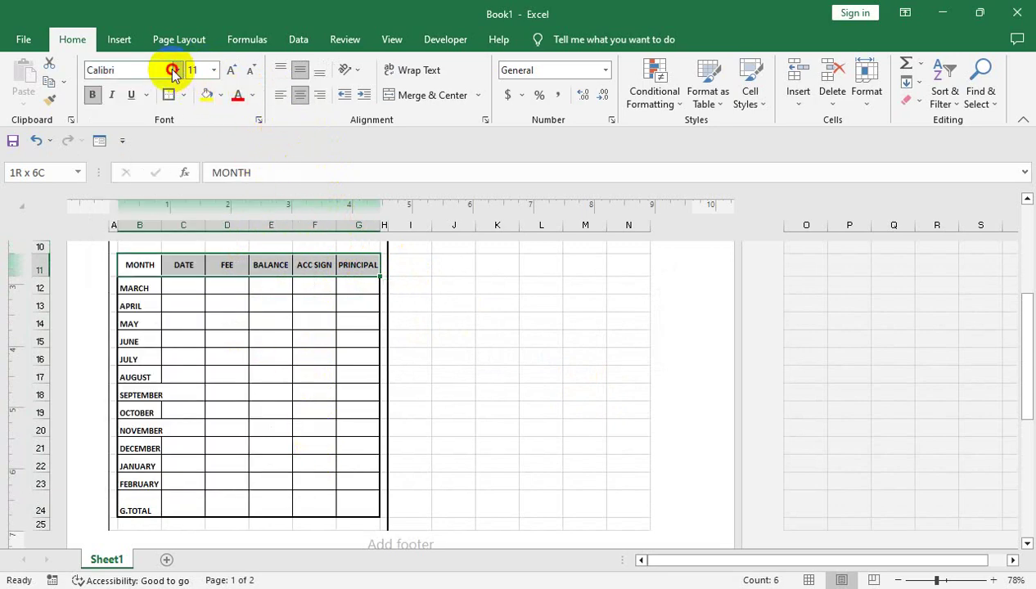
{"action": "left_click", "coordinate": [307, 254]}
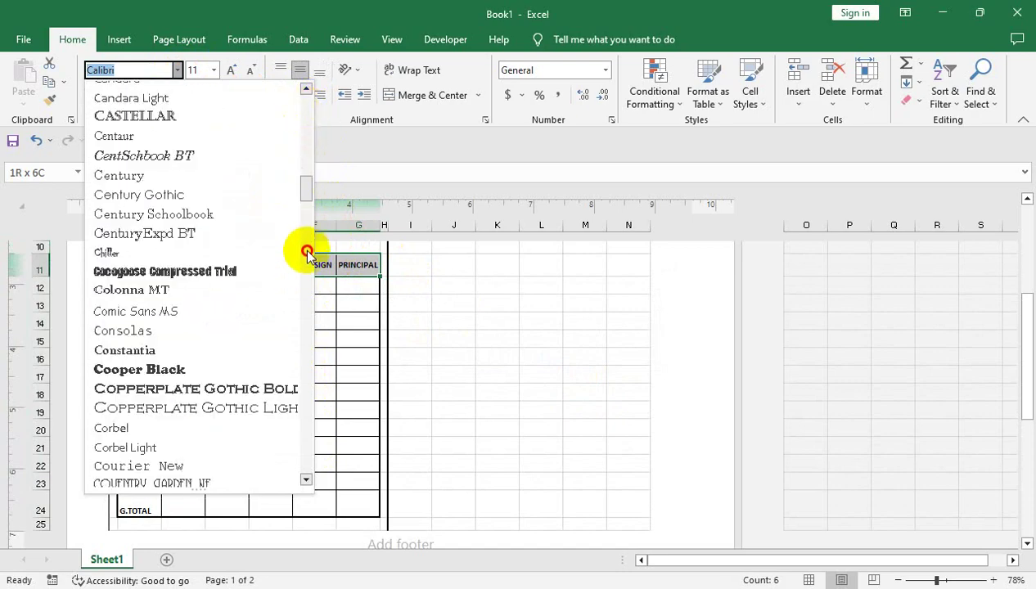
{"action": "left_click_drag", "start_coordinate": [308, 192], "coordinate": [304, 439]}
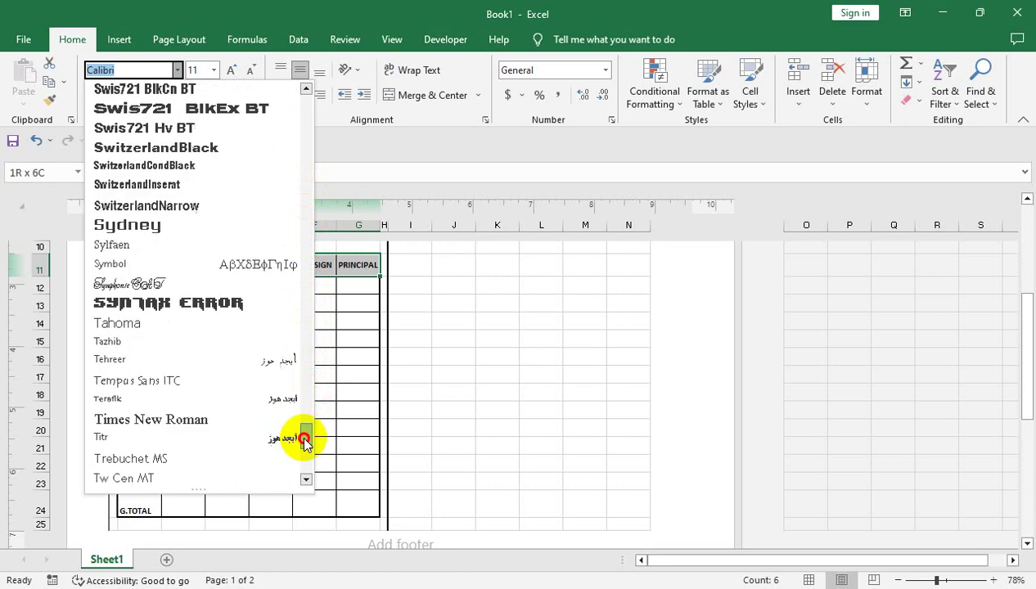
{"action": "left_click", "coordinate": [243, 420]}
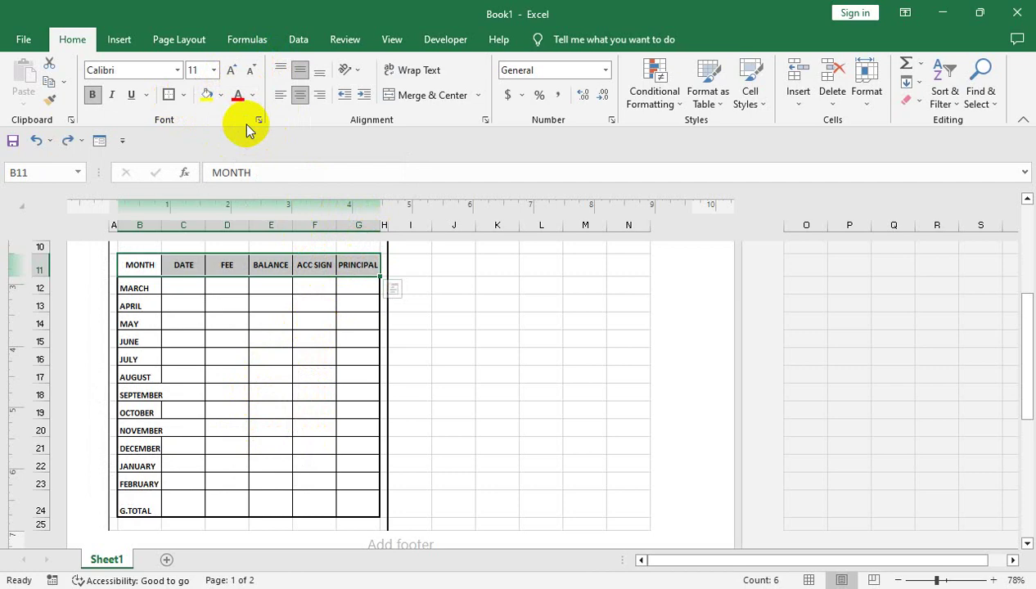
Step: Try Arial at size 9 on the heading row, then undo the changes
{"action": "left_click", "coordinate": [177, 71]}
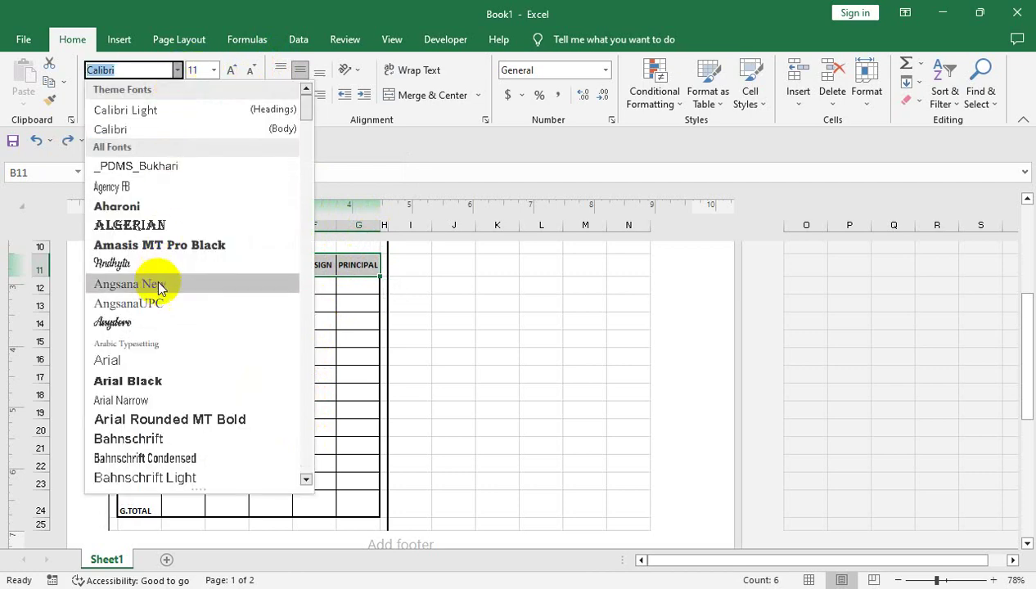
{"action": "left_click", "coordinate": [144, 357]}
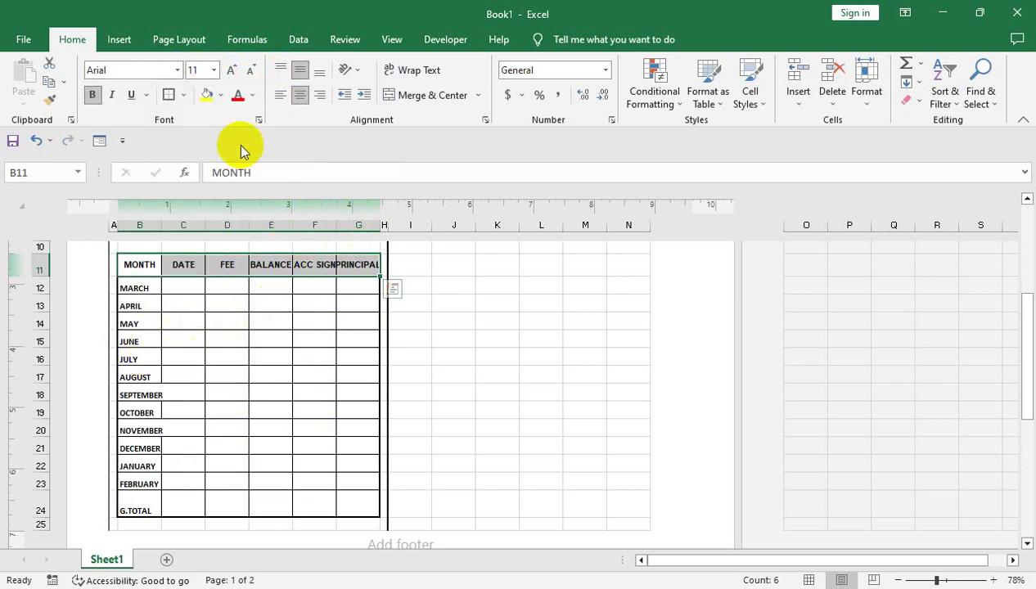
{"action": "left_click", "coordinate": [250, 70]}
{"action": "left_click", "coordinate": [250, 70]}
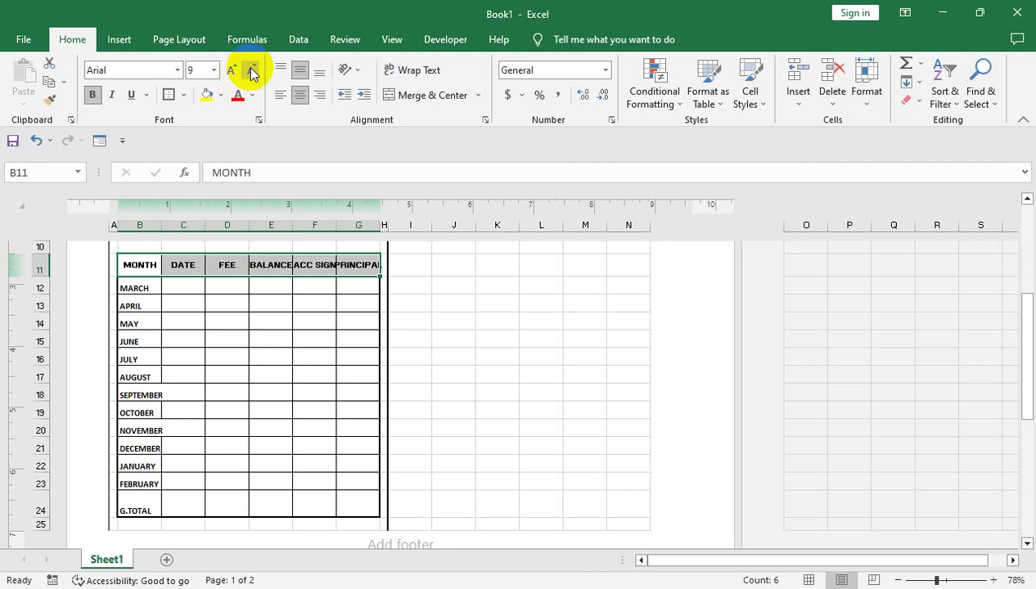
{"action": "key", "text": "ctrl+z"}
{"action": "key", "text": "ctrl+z"}
{"action": "key", "text": "ctrl+z"}
{"action": "key", "text": "ctrl+z"}
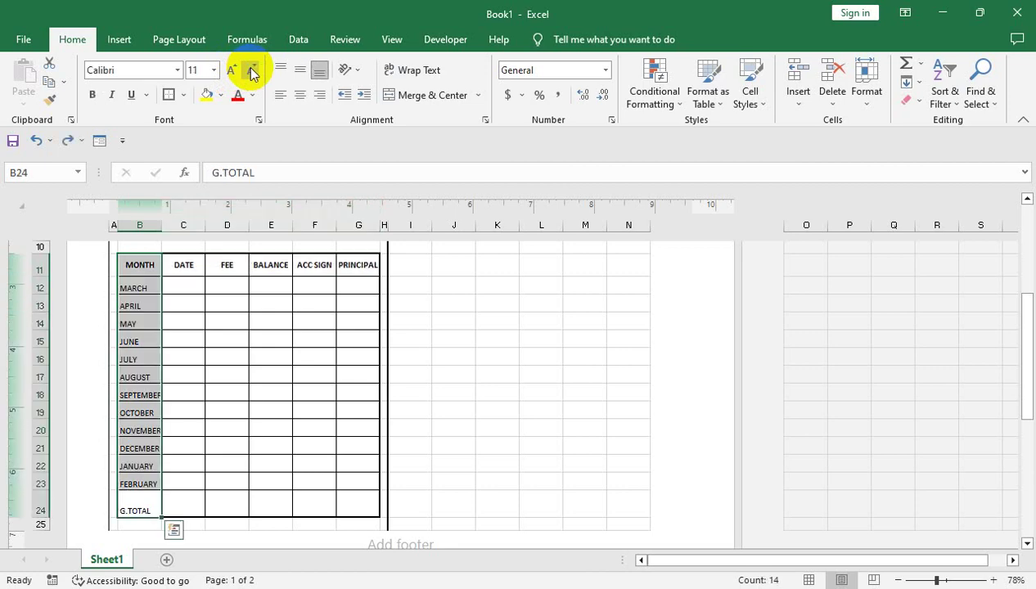
Step: Set the FEES CARD title in the Elephant font
{"action": "left_click", "coordinate": [365, 288]}
{"action": "left_click", "coordinate": [513, 287]}
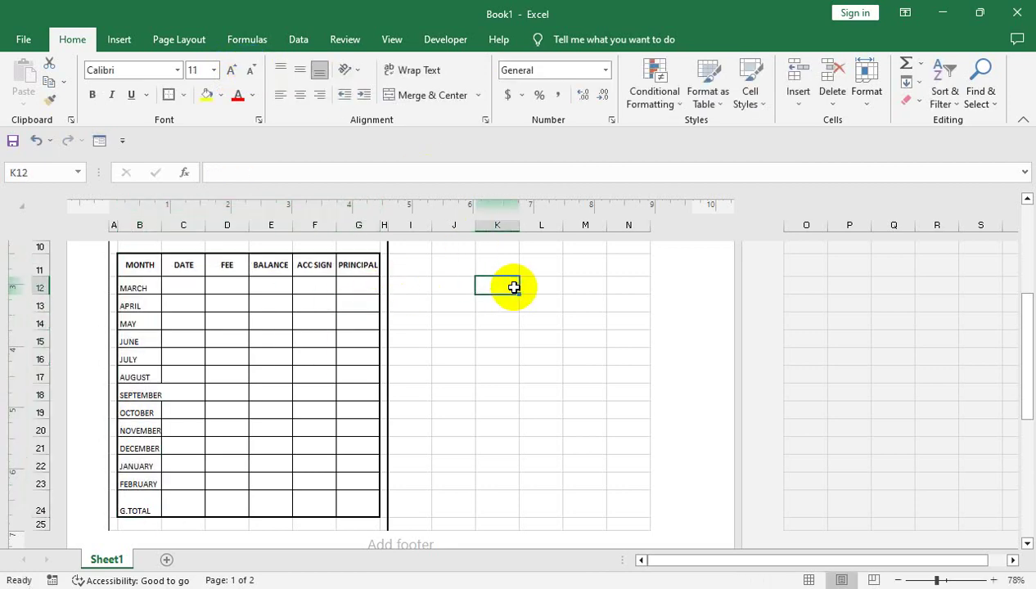
{"action": "key", "text": "ctrl+Up"}
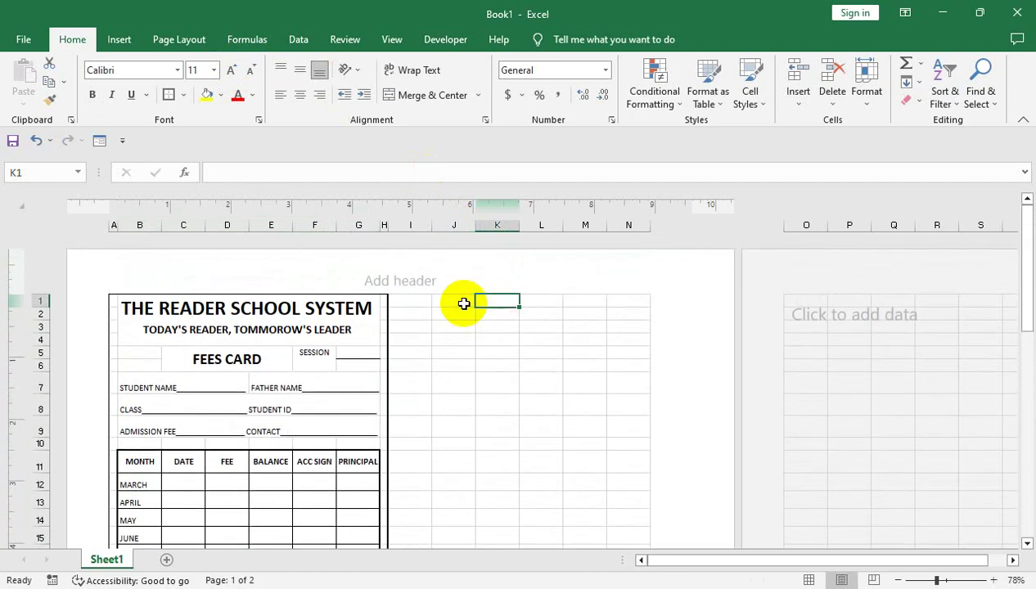
{"action": "left_click", "coordinate": [276, 360]}
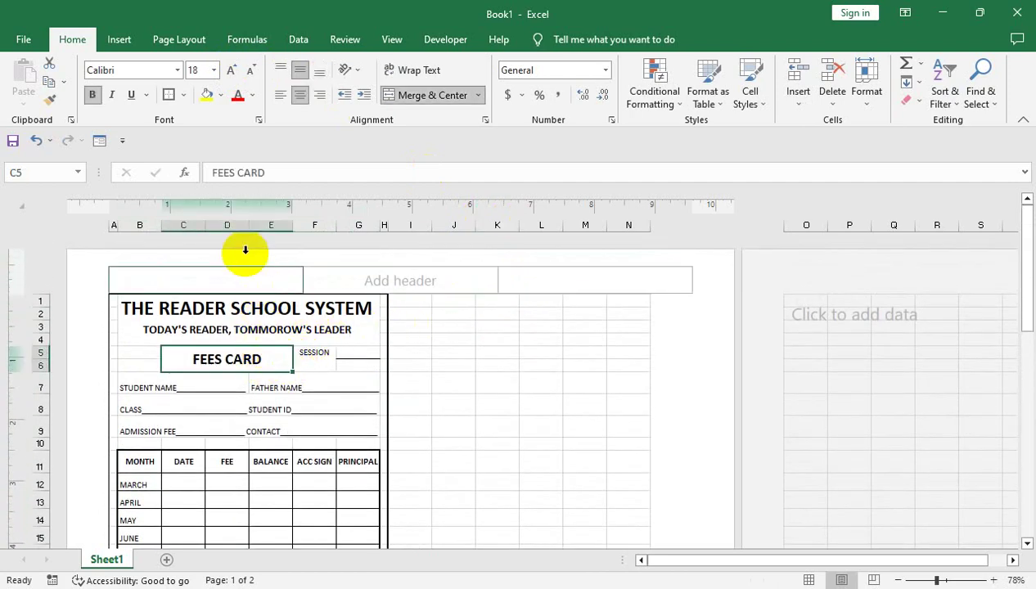
{"action": "left_click", "coordinate": [177, 70]}
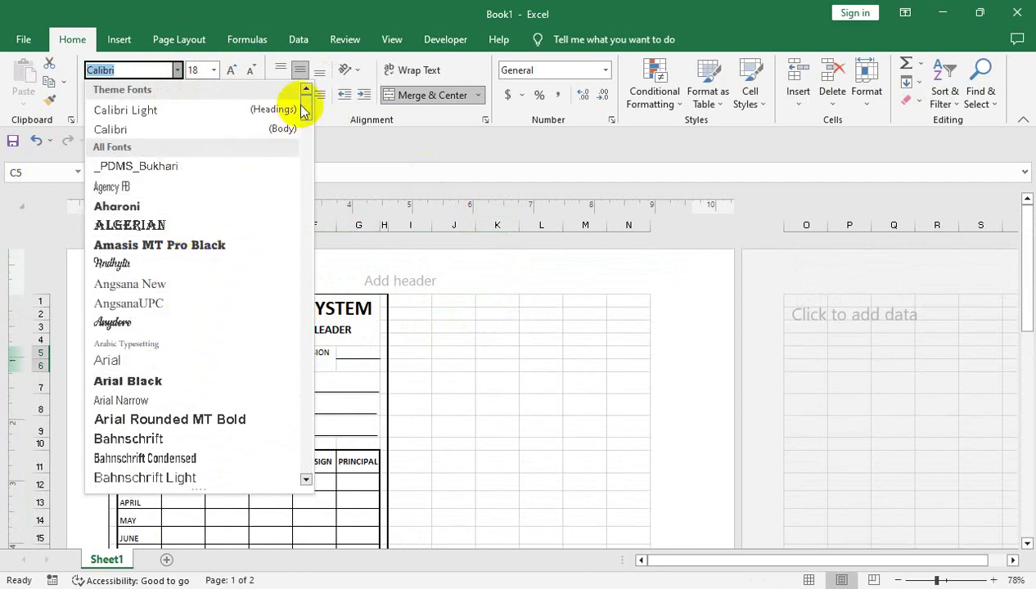
{"action": "left_click_drag", "start_coordinate": [302, 106], "coordinate": [301, 212]}
{"action": "left_click", "coordinate": [292, 327]}
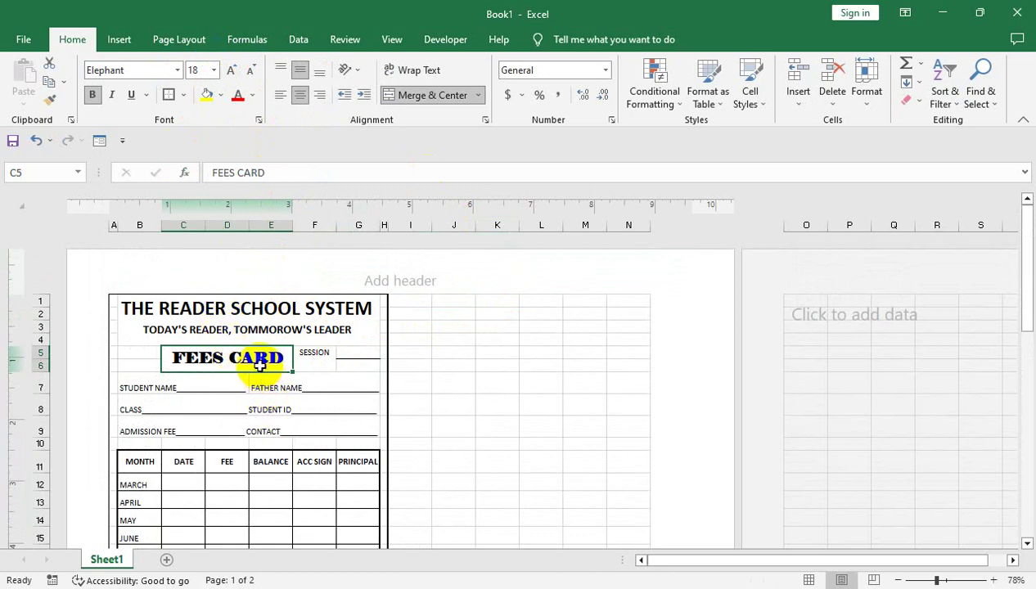
{"action": "left_click", "coordinate": [246, 309]}
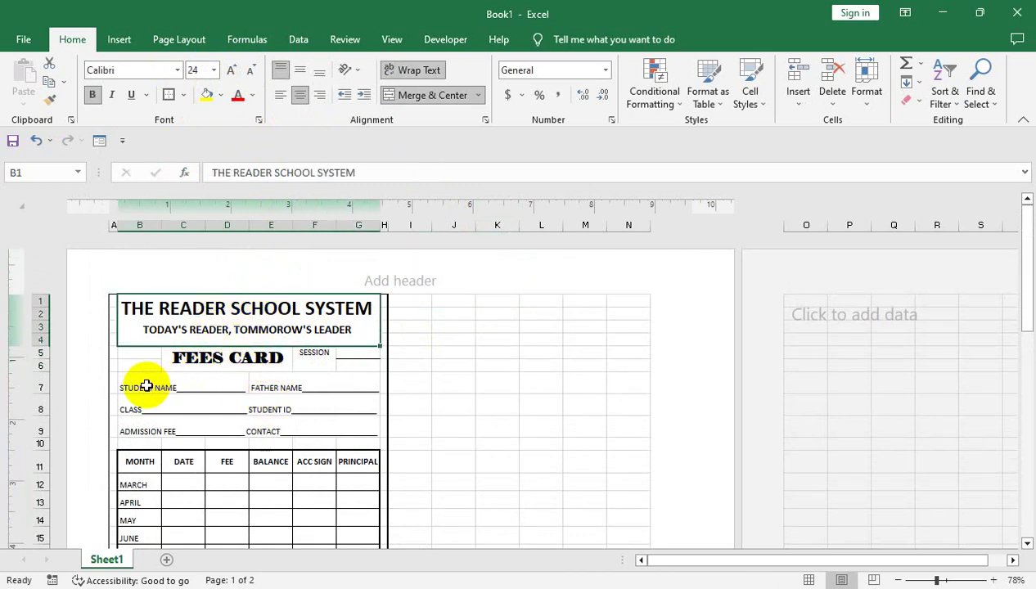
{"action": "left_click", "coordinate": [327, 357]}
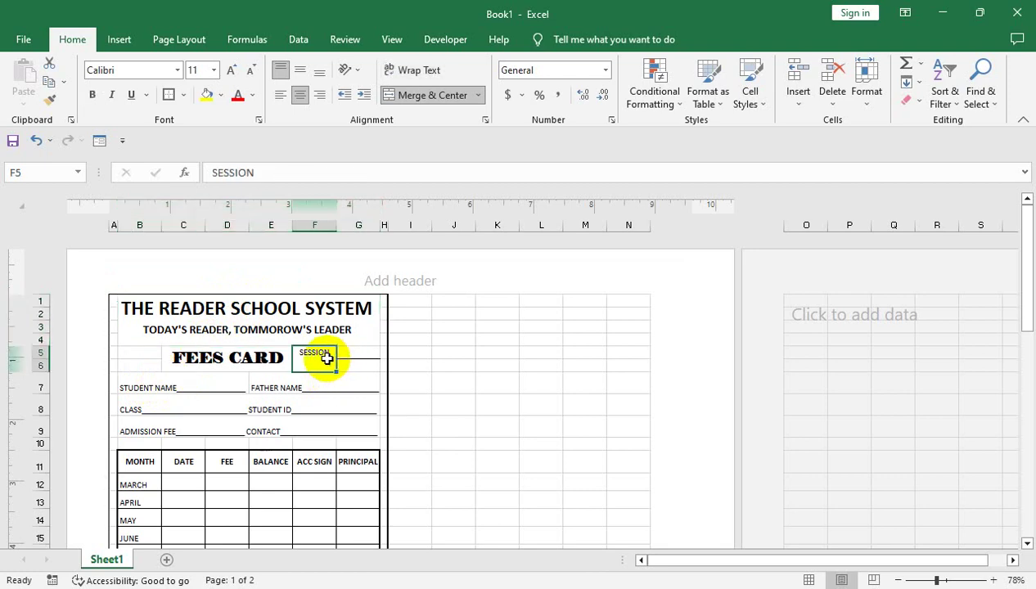
Step: Drag column I's right border left to make a thin spacer gap, then select J1
{"action": "double_click", "coordinate": [496, 420]}
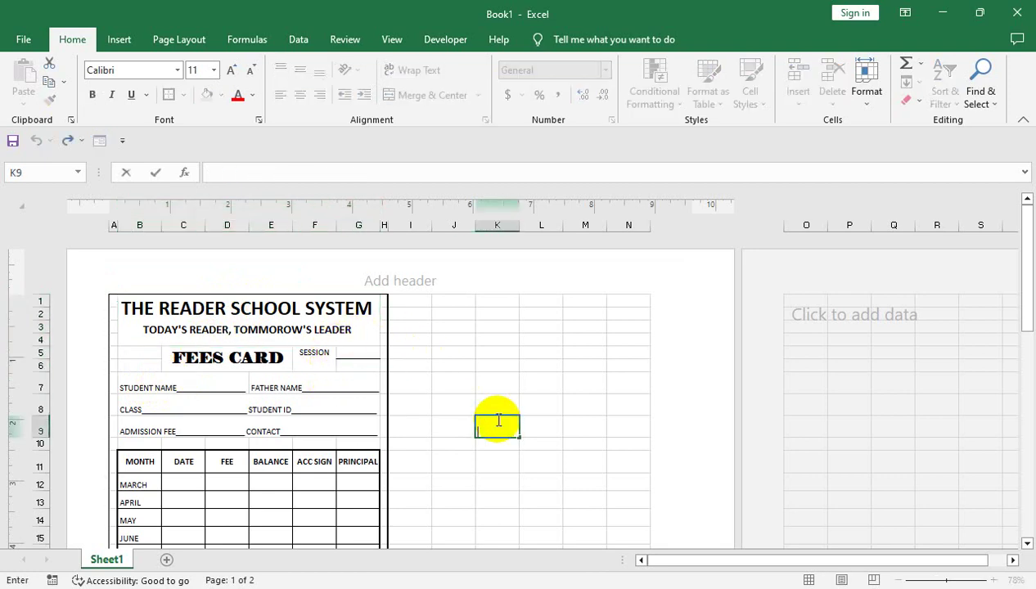
{"action": "left_click", "coordinate": [433, 225]}
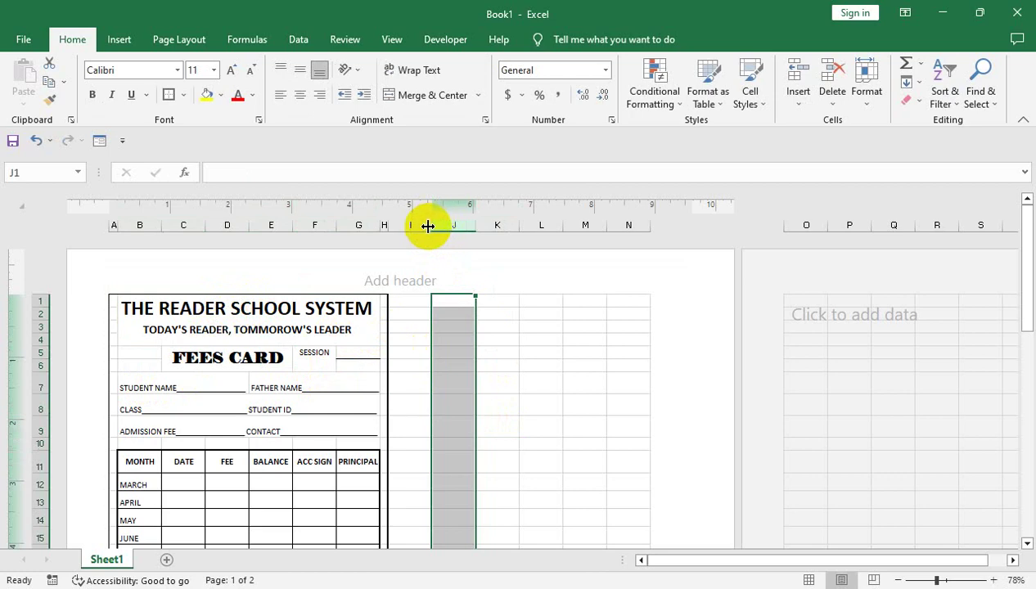
{"action": "left_click", "coordinate": [415, 225]}
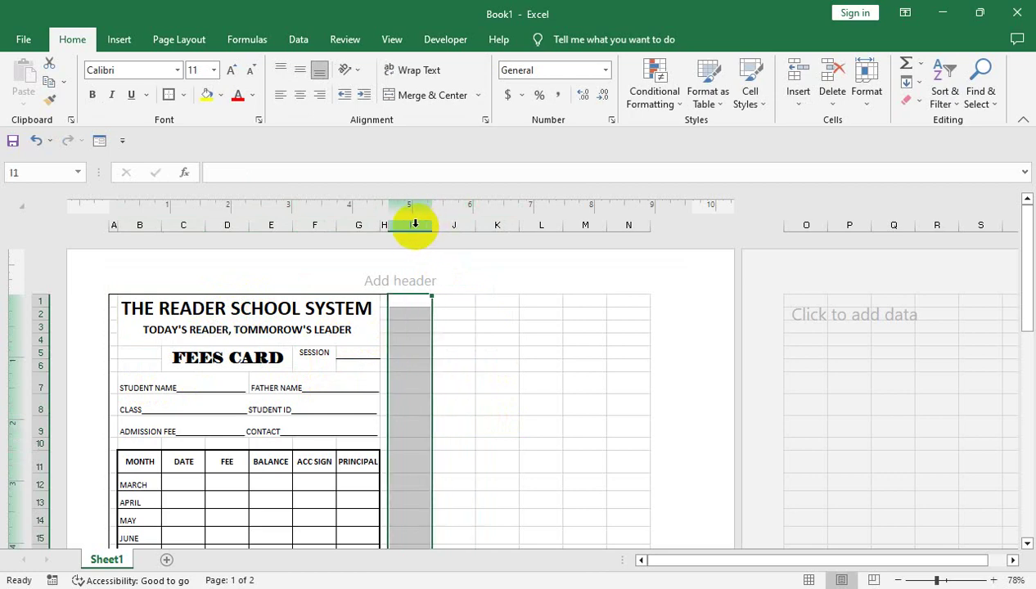
{"action": "left_click_drag", "start_coordinate": [433, 223], "coordinate": [404, 225]}
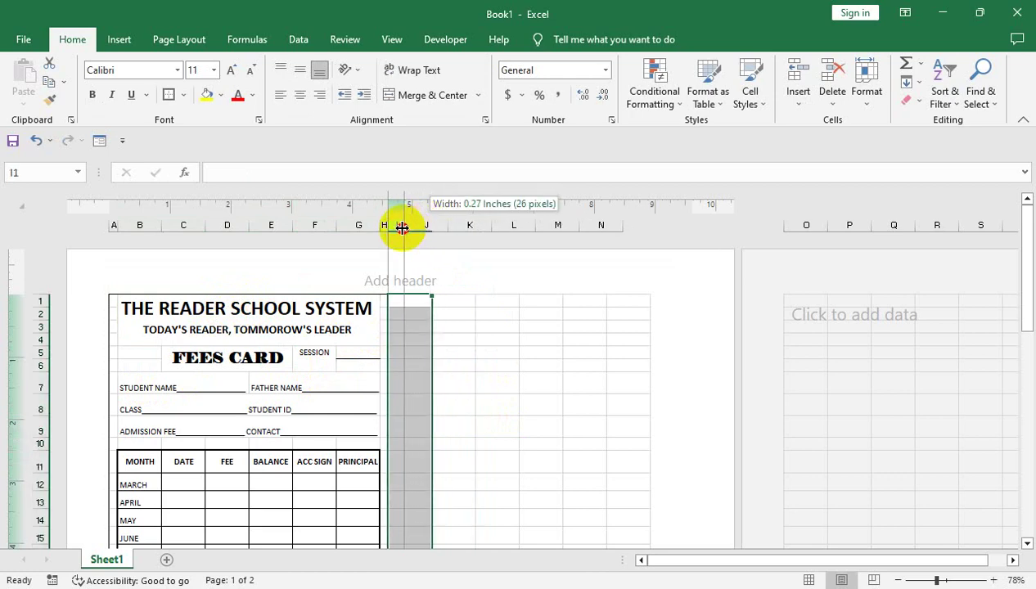
{"action": "left_click", "coordinate": [440, 316]}
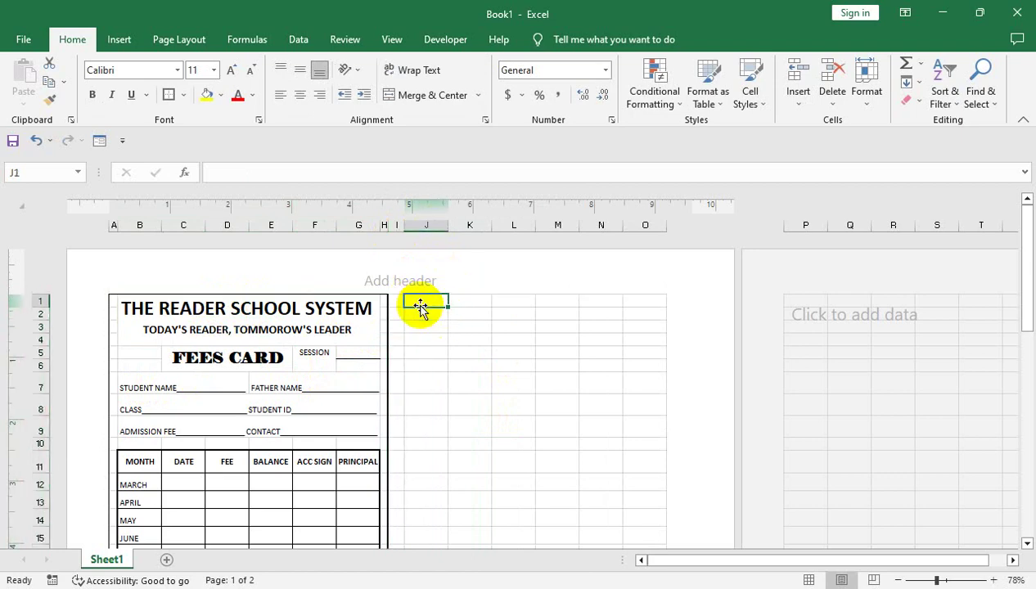
Step: Select J1:O24 and apply Thick Outside Borders to frame the right-hand panel
{"action": "left_click_drag", "start_coordinate": [419, 305], "coordinate": [420, 306]}
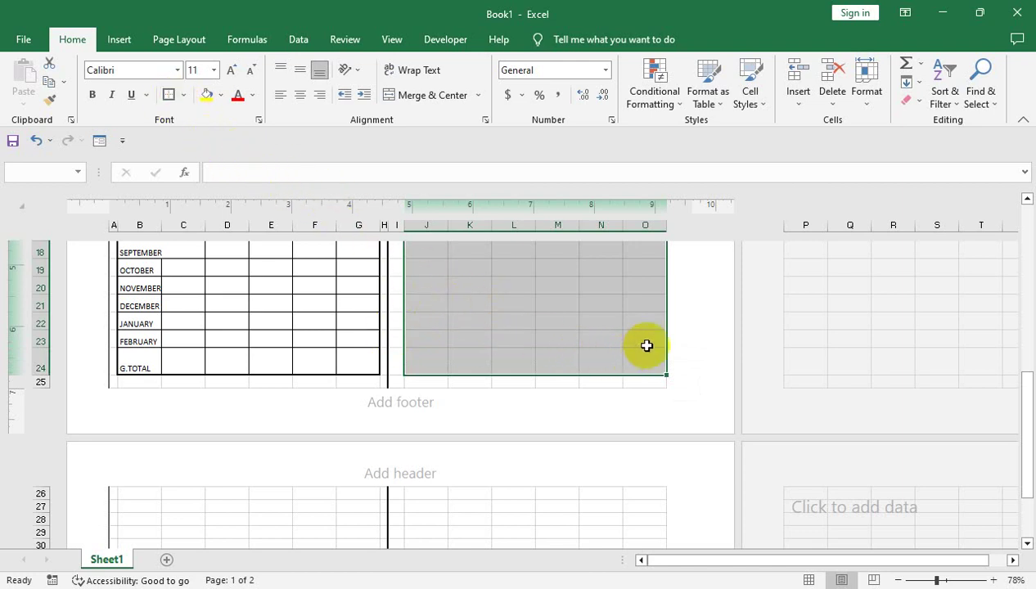
{"action": "left_click", "coordinate": [730, 337]}
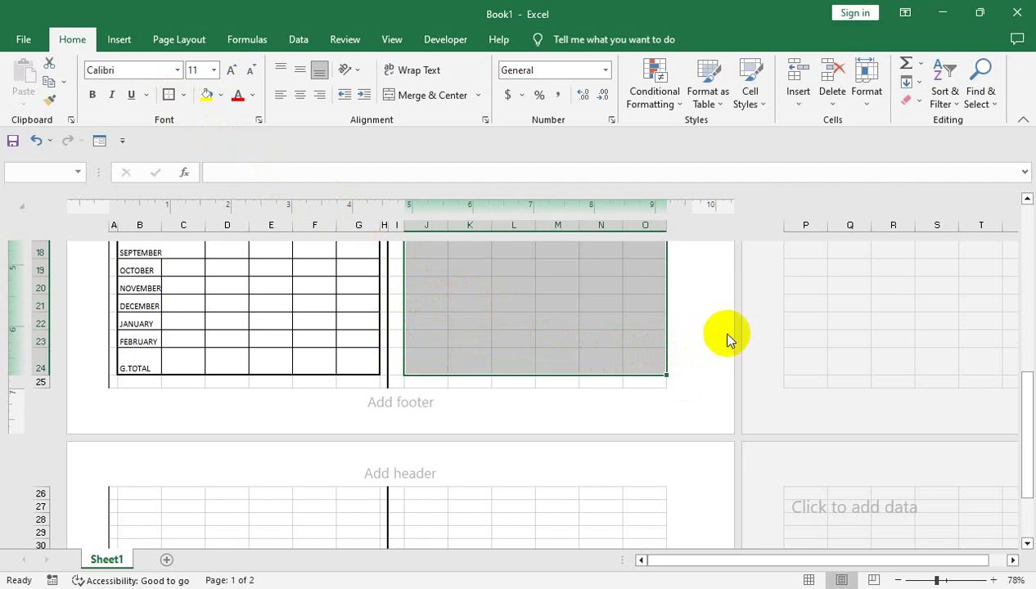
{"action": "left_click_drag", "start_coordinate": [730, 337], "coordinate": [643, 317]}
{"action": "left_click", "coordinate": [636, 316]}
{"action": "left_click", "coordinate": [642, 364]}
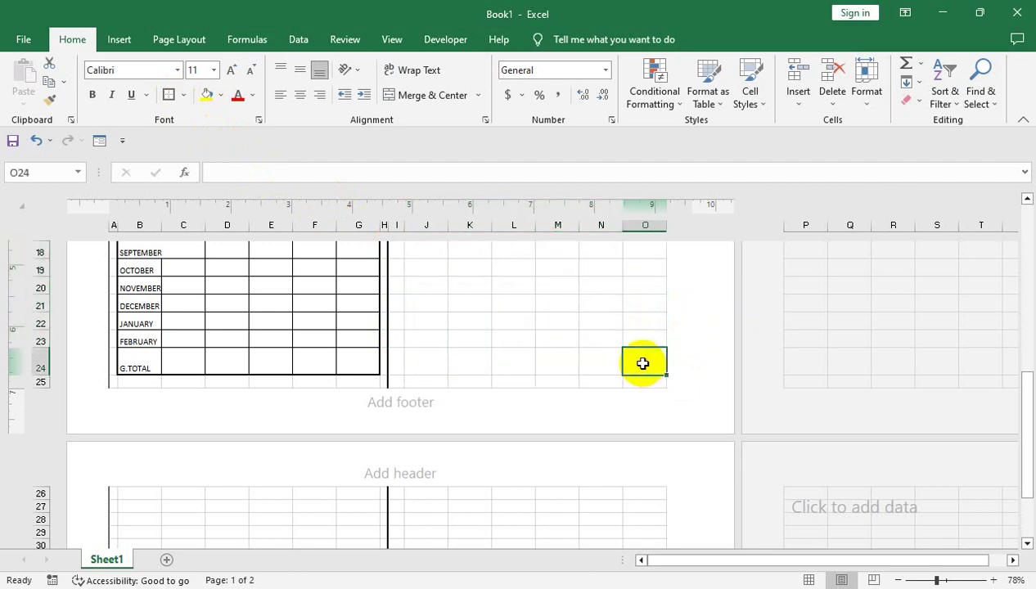
{"action": "key", "text": "shift+Left"}
{"action": "key", "text": "shift+Left"}
{"action": "key", "text": "shift+Left"}
{"action": "key", "text": "shift+Left"}
{"action": "key", "text": "shift+Left"}
{"action": "key", "text": "shift+Up"}
{"action": "key", "text": "shift+Up"}
{"action": "key", "text": "shift+Up"}
{"action": "key", "text": "shift+Up"}
{"action": "key", "text": "shift+Up"}
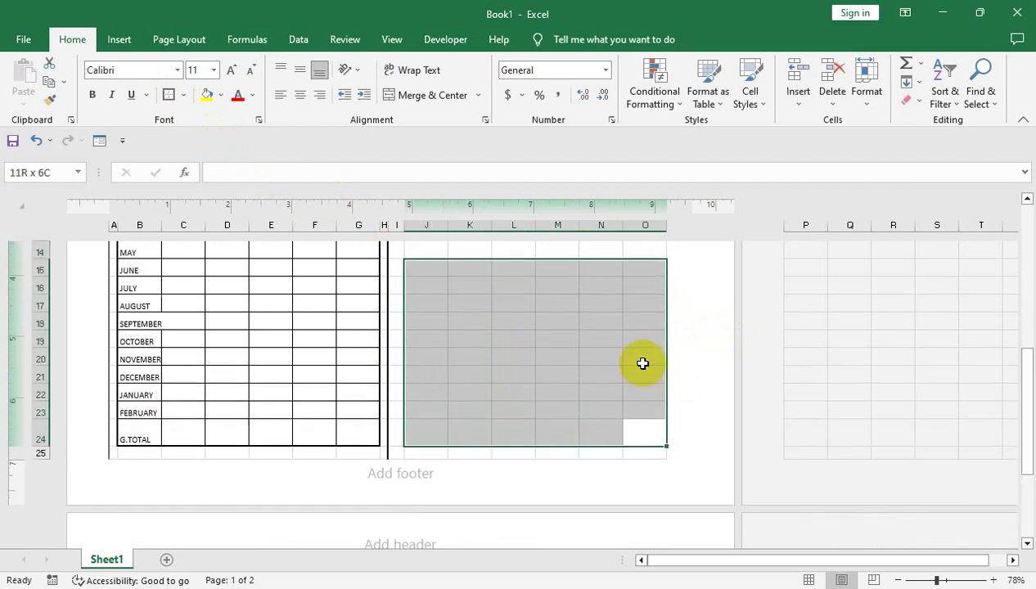
{"action": "key", "text": "shift+Up"}
{"action": "key", "text": "shift+Up"}
{"action": "key", "text": "shift+Up"}
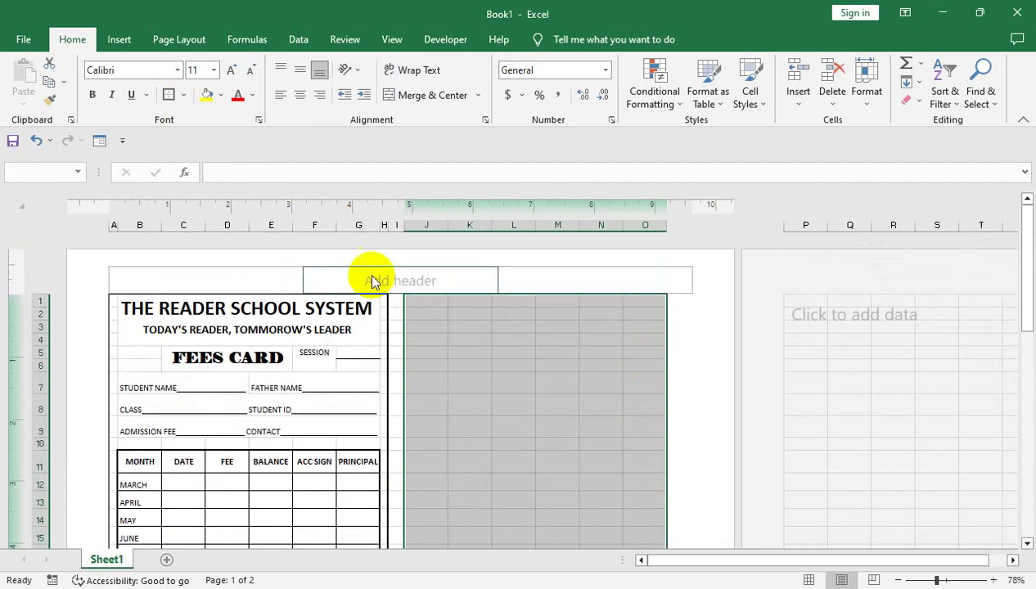
{"action": "left_click", "coordinate": [168, 94]}
{"action": "left_click", "coordinate": [499, 305]}
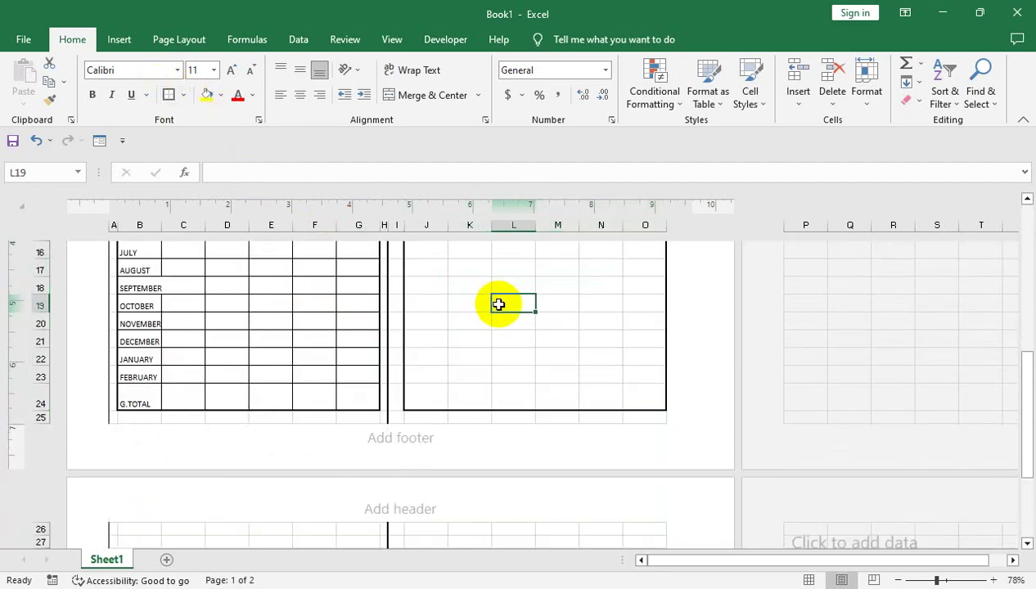
{"action": "key", "text": "ctrl+Up"}
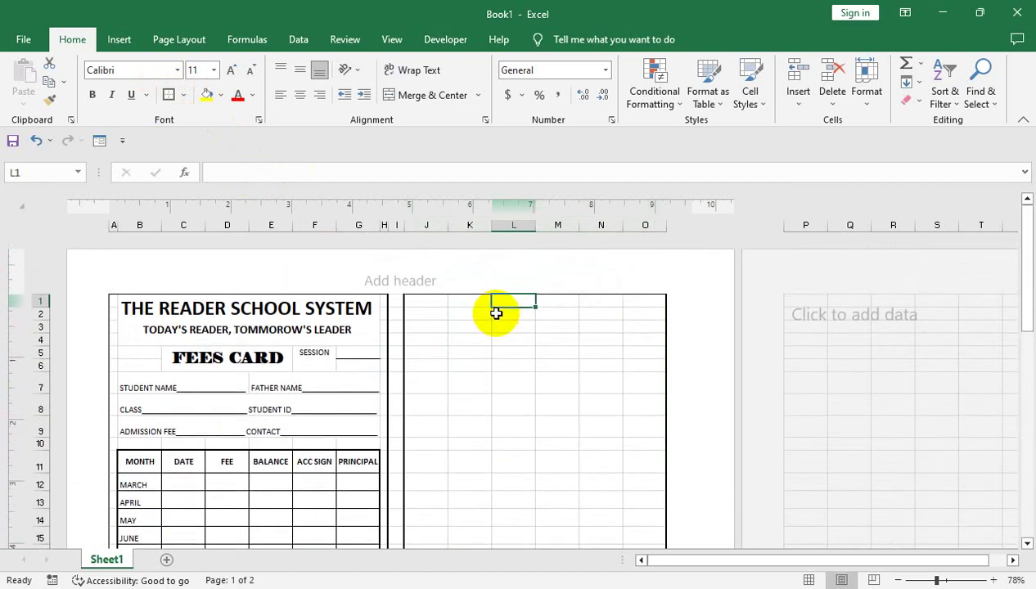
{"action": "key", "text": "Left"}
{"action": "key", "text": "Left"}
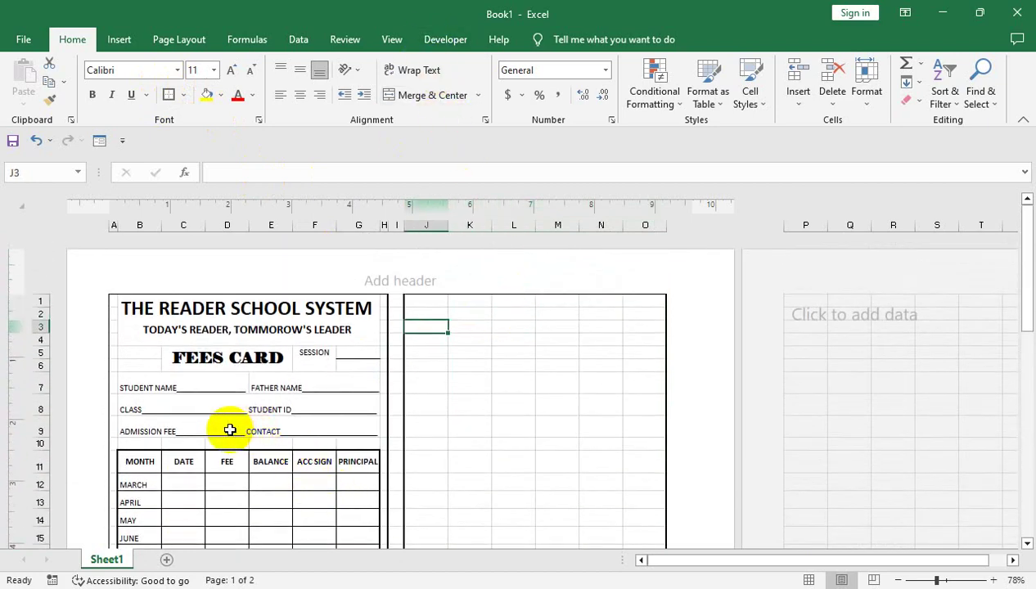
Step: Uncheck Gridlines in the View tab's Show group and return to the top of the sheet
{"action": "left_click", "coordinate": [401, 40]}
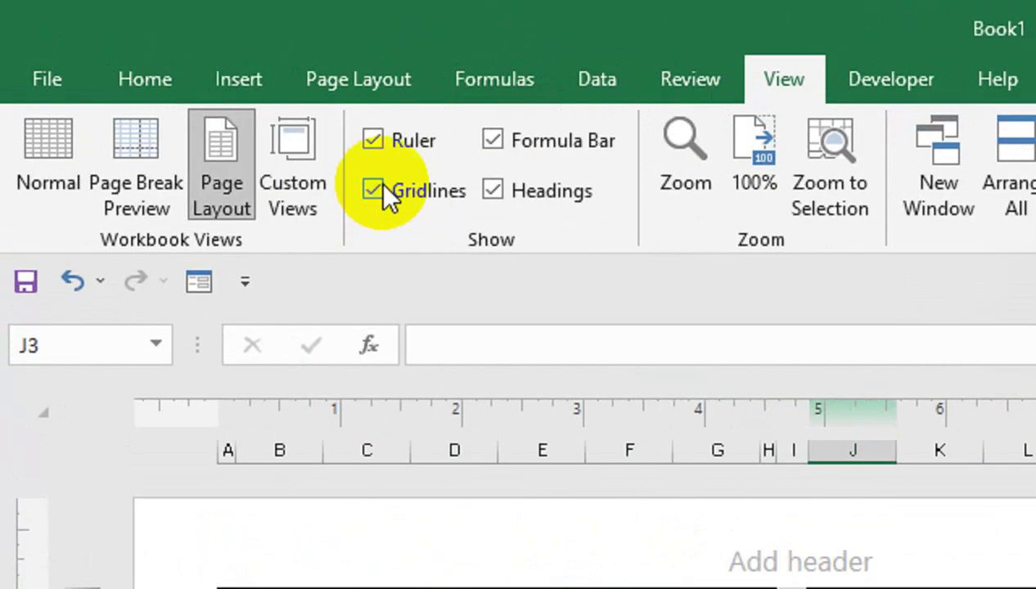
{"action": "left_click", "coordinate": [186, 95]}
{"action": "left_click", "coordinate": [463, 342]}
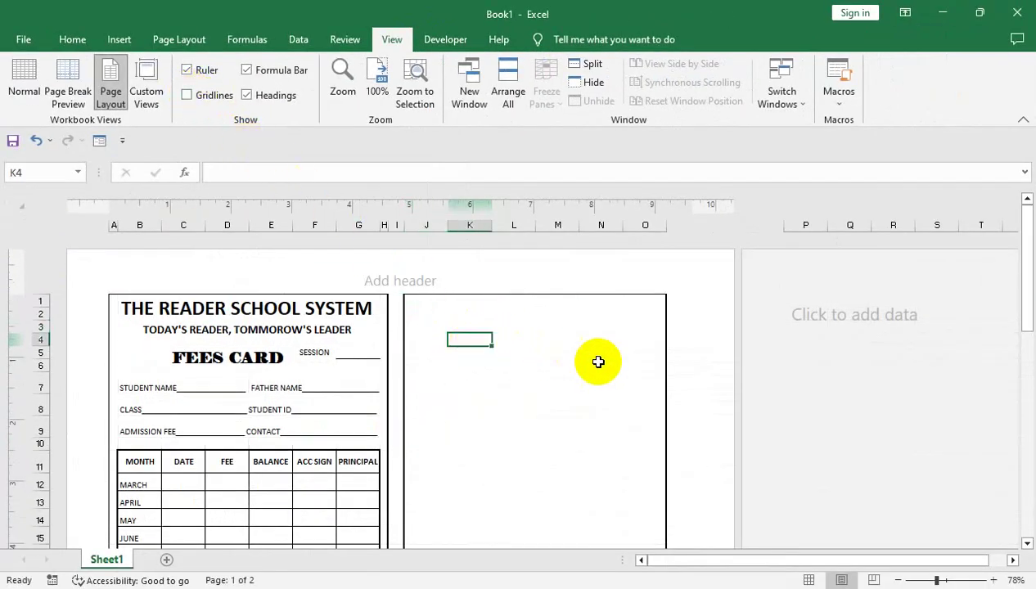
{"action": "mouse_move", "coordinate": [1024, 270]}
{"action": "left_mouse_down"}
{"action": "mouse_move", "coordinate": [1031, 409]}
{"action": "mouse_move", "coordinate": [1019, 474]}
{"action": "left_mouse_up"}
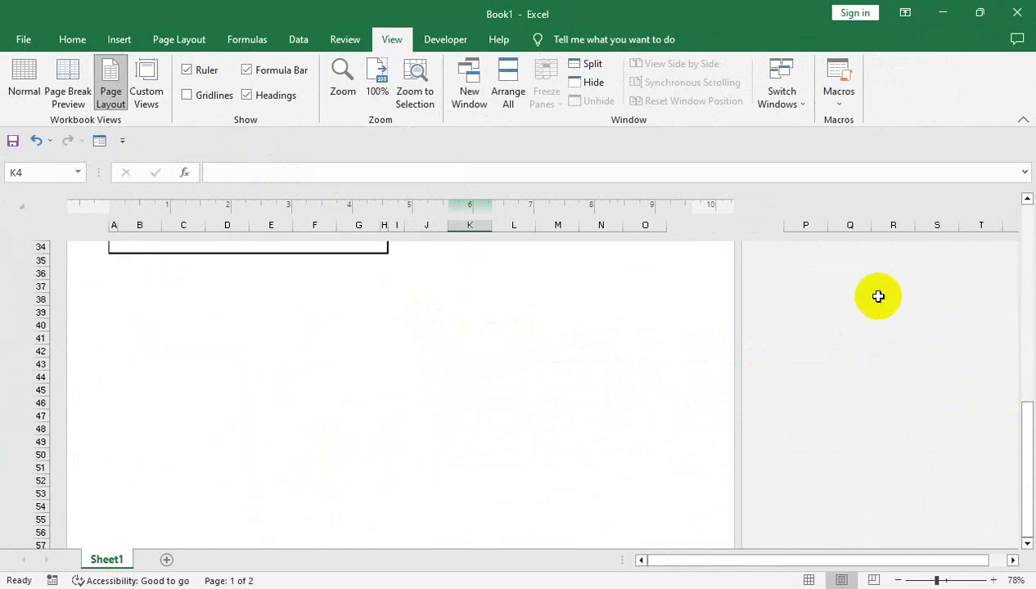
{"action": "key", "text": "Up"}
{"action": "key", "text": "Up"}
{"action": "key", "text": "Up"}
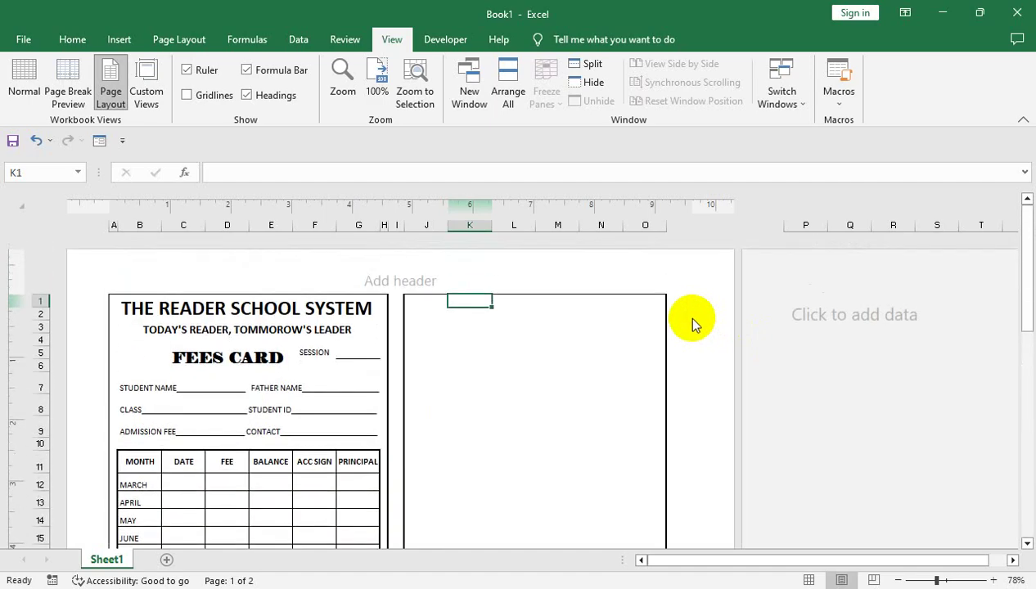
{"action": "key", "text": "Left"}
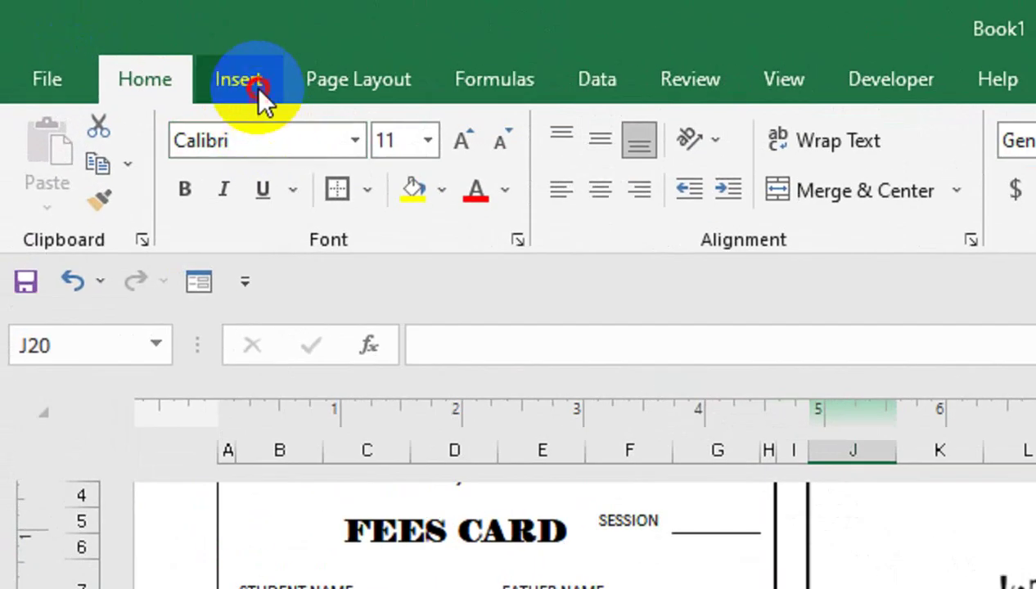
Step: Browse Insert > Illustrations without inserting anything, then bring up the print preview with Ctrl+P
{"action": "left_click", "coordinate": [250, 82]}
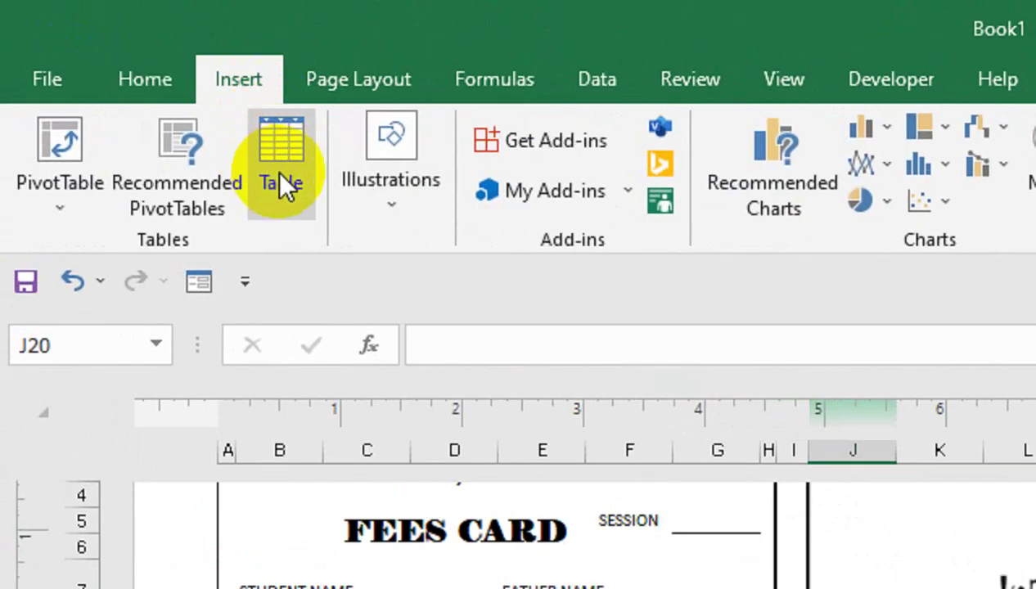
{"action": "left_click", "coordinate": [422, 211]}
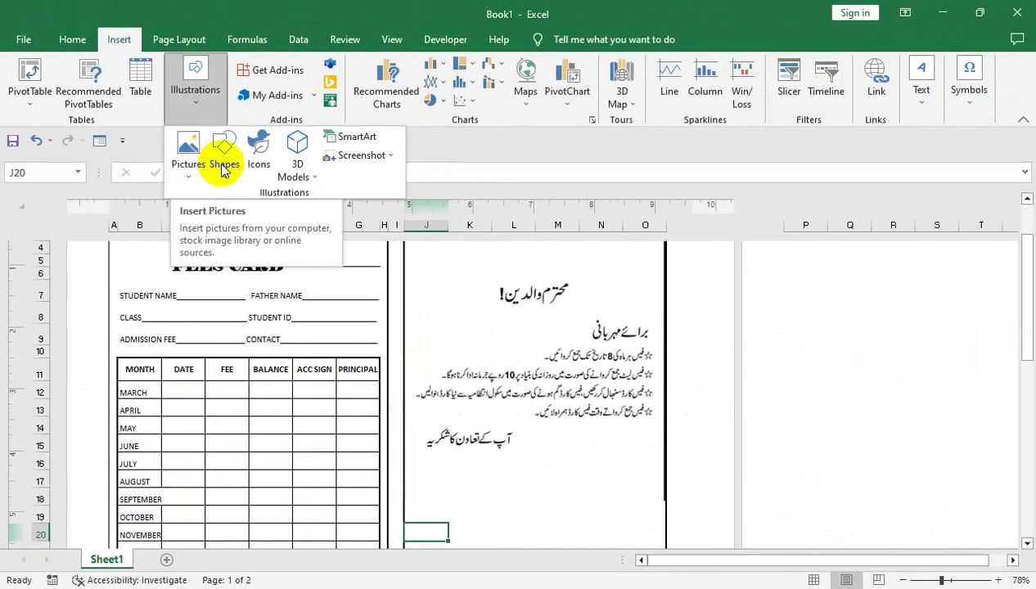
{"action": "left_click", "coordinate": [433, 288]}
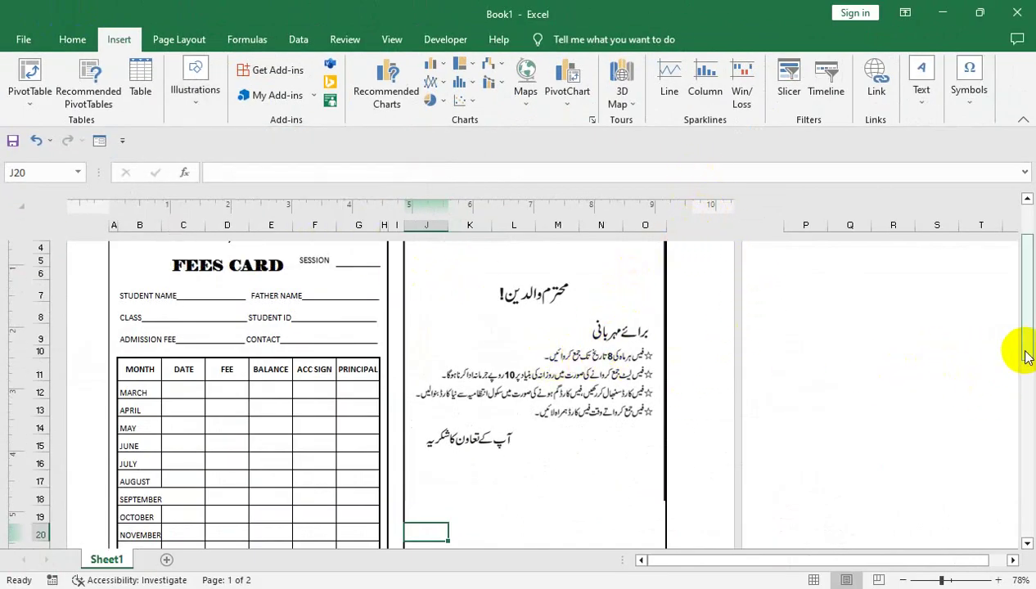
{"action": "left_click_drag", "start_coordinate": [1024, 351], "coordinate": [1030, 338]}
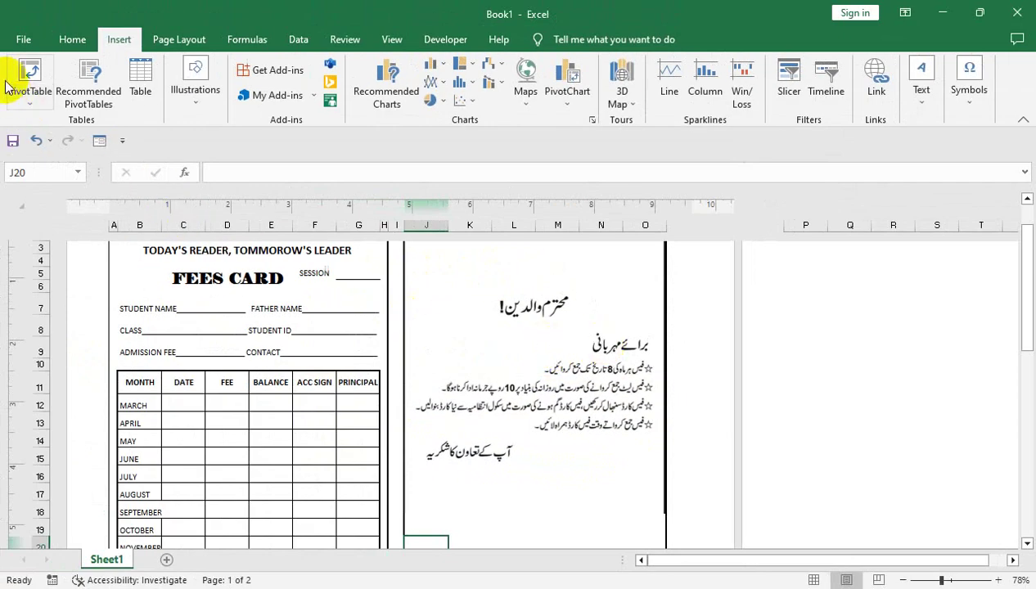
{"action": "key", "text": "ctrl+p"}
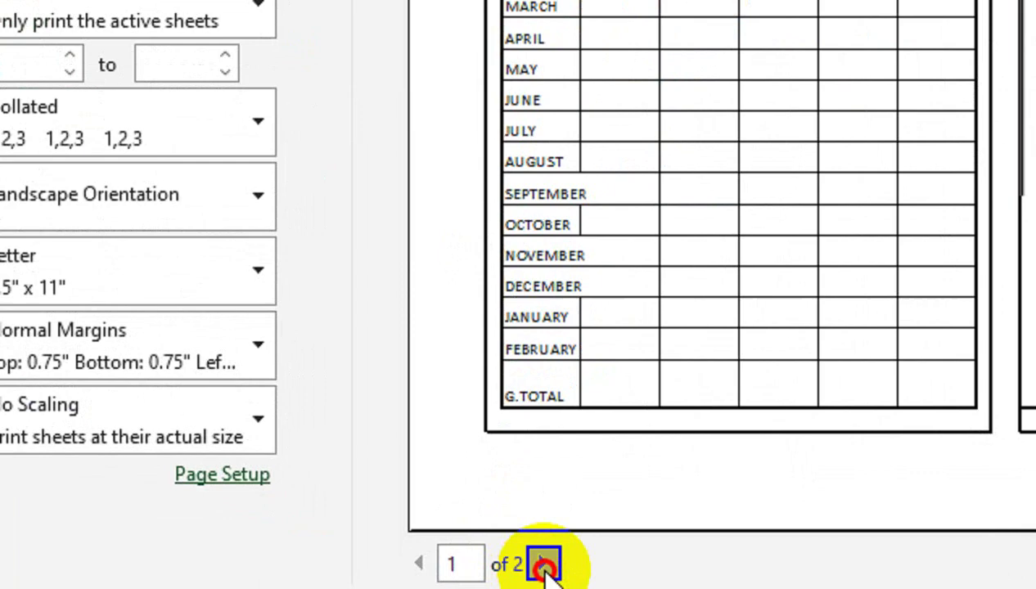
Step: Set the print range to pages 1 to 1, keep Microsoft Print to PDF, and preview page 1
{"action": "left_click", "coordinate": [543, 564]}
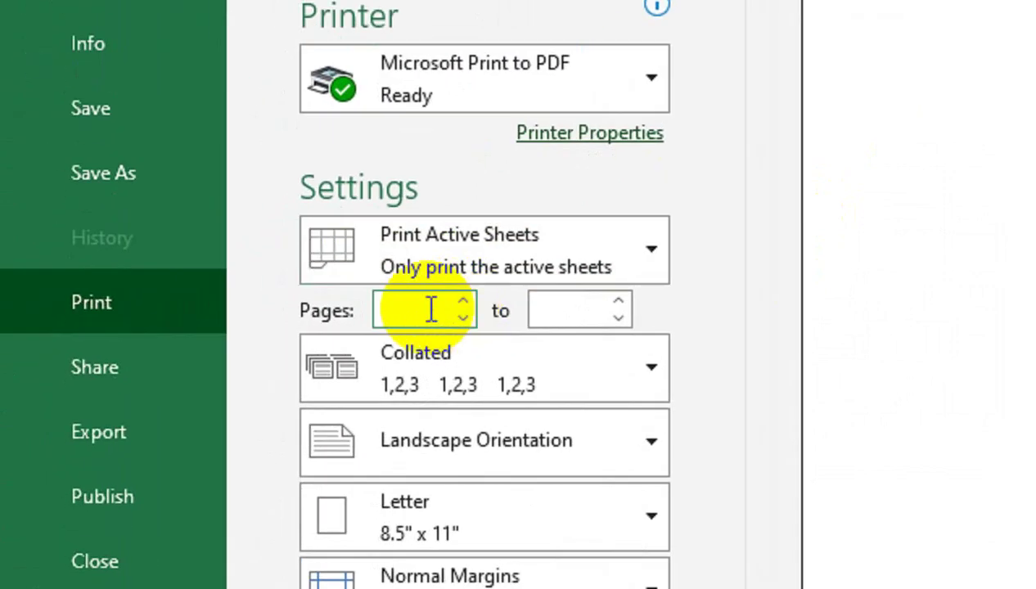
{"action": "key", "text": "Tab"}
{"action": "type", "text": "1"}
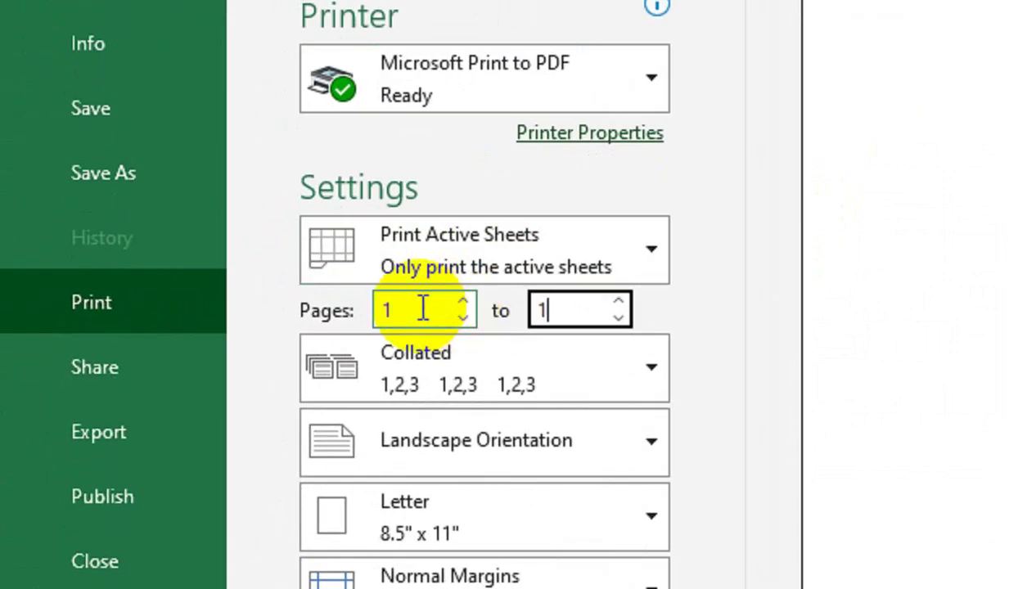
{"action": "left_click", "coordinate": [665, 157]}
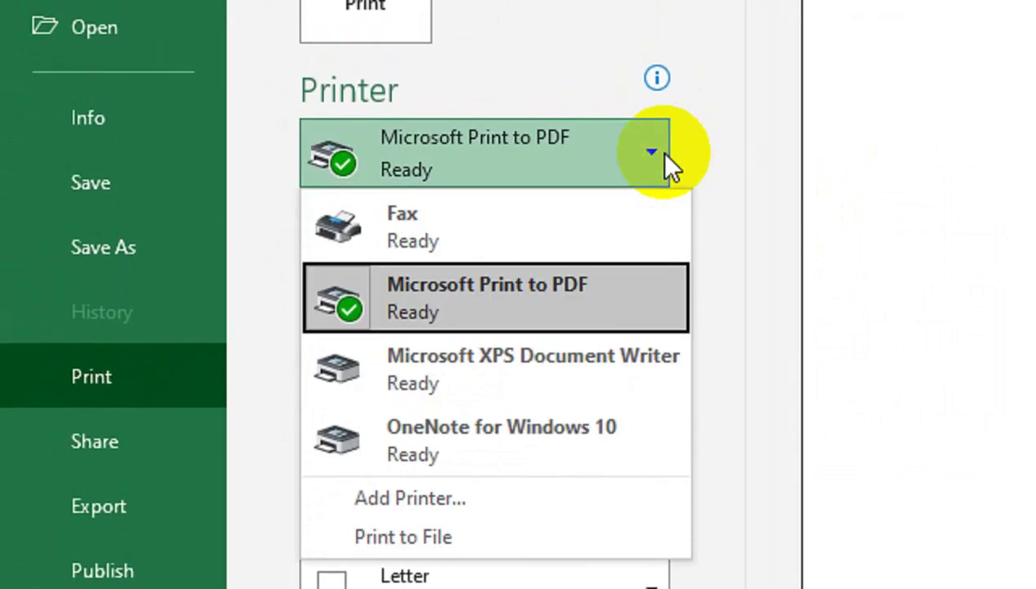
{"action": "left_click", "coordinate": [711, 115]}
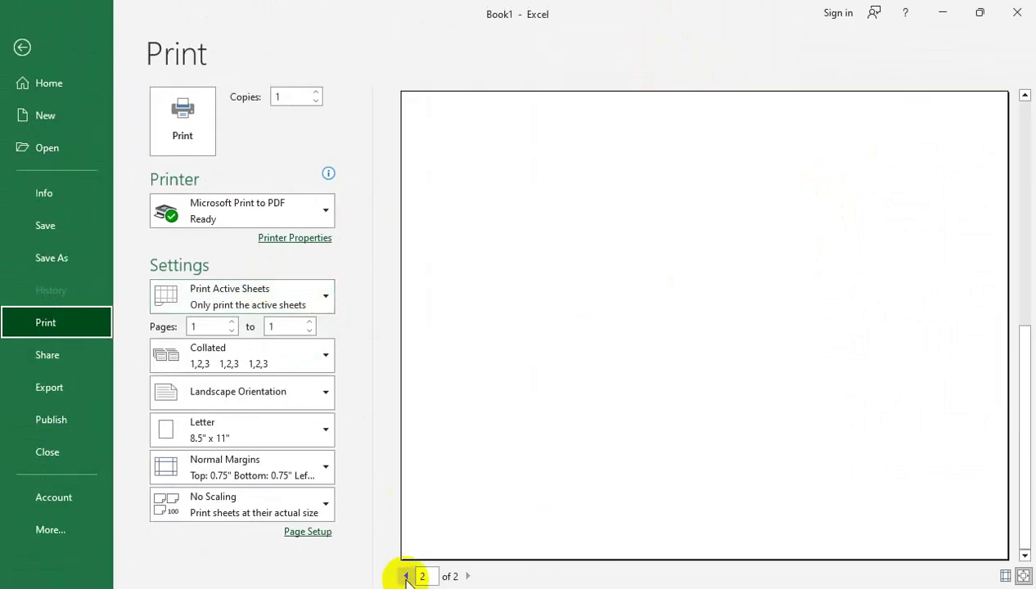
{"action": "left_click", "coordinate": [406, 577]}
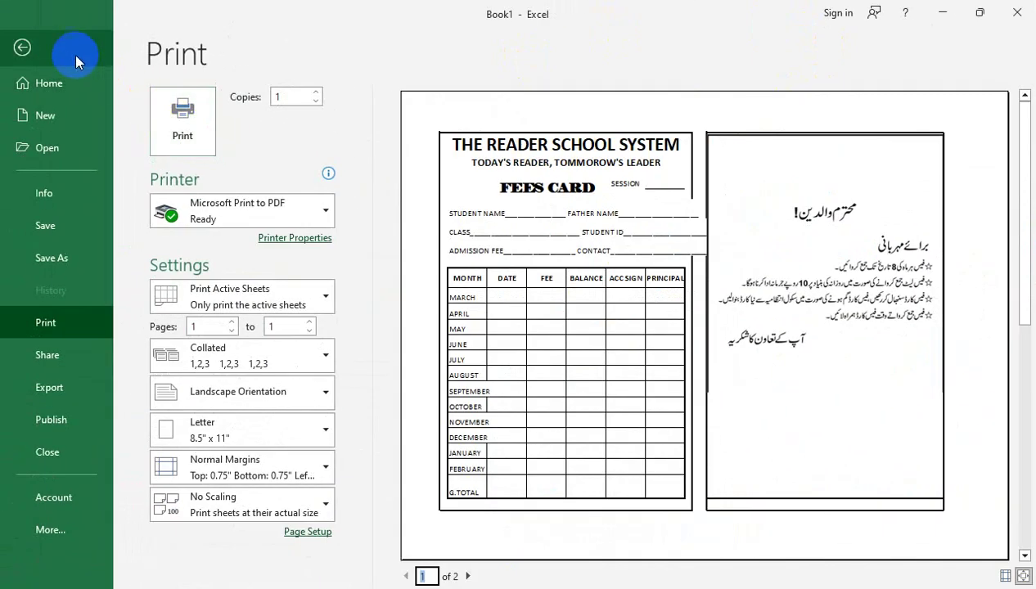
Step: Exit print preview and switch the workbook to Normal view
{"action": "left_click", "coordinate": [22, 47]}
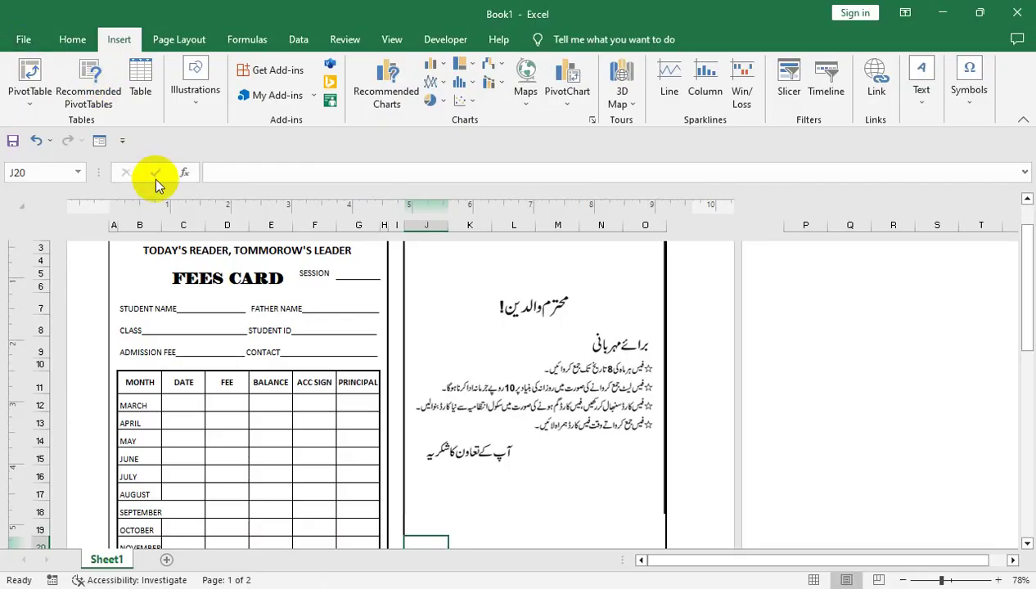
{"action": "left_click", "coordinate": [392, 40]}
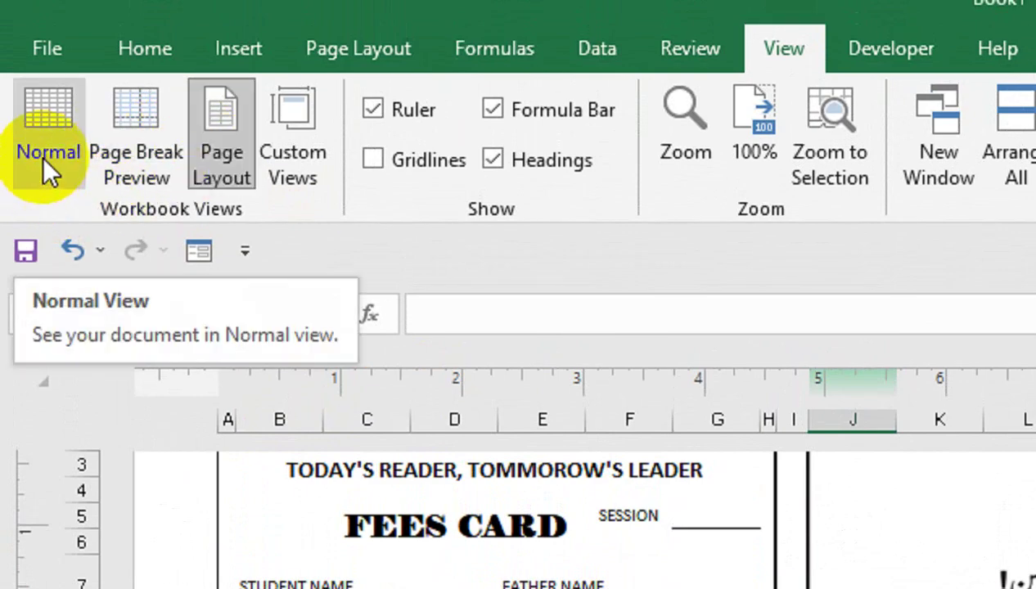
{"action": "left_click", "coordinate": [41, 155]}
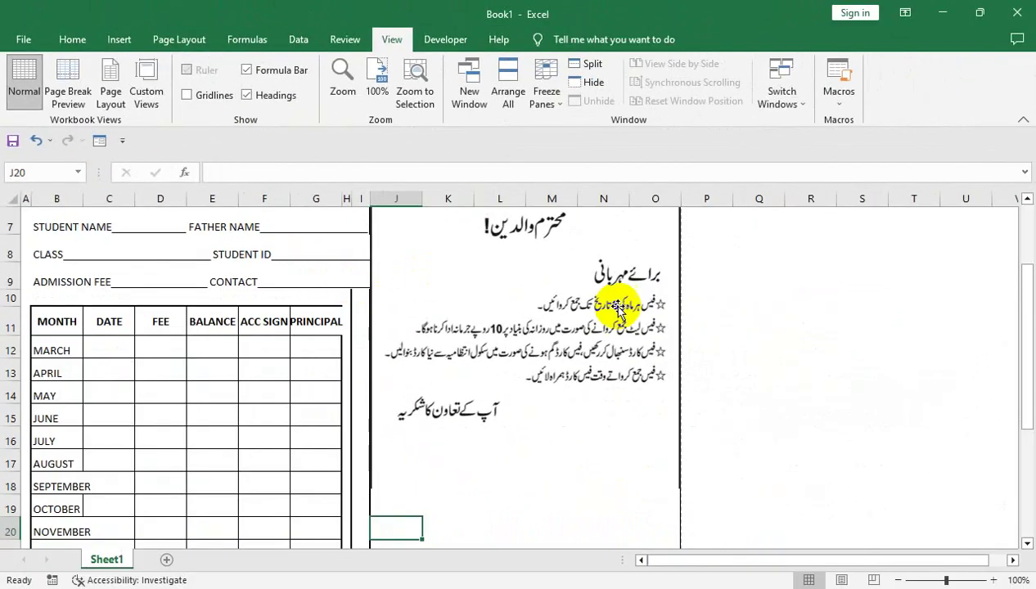
Step: Zoom out to about 64% so the whole two-panel card fits on screen
{"action": "left_click", "coordinate": [810, 321]}
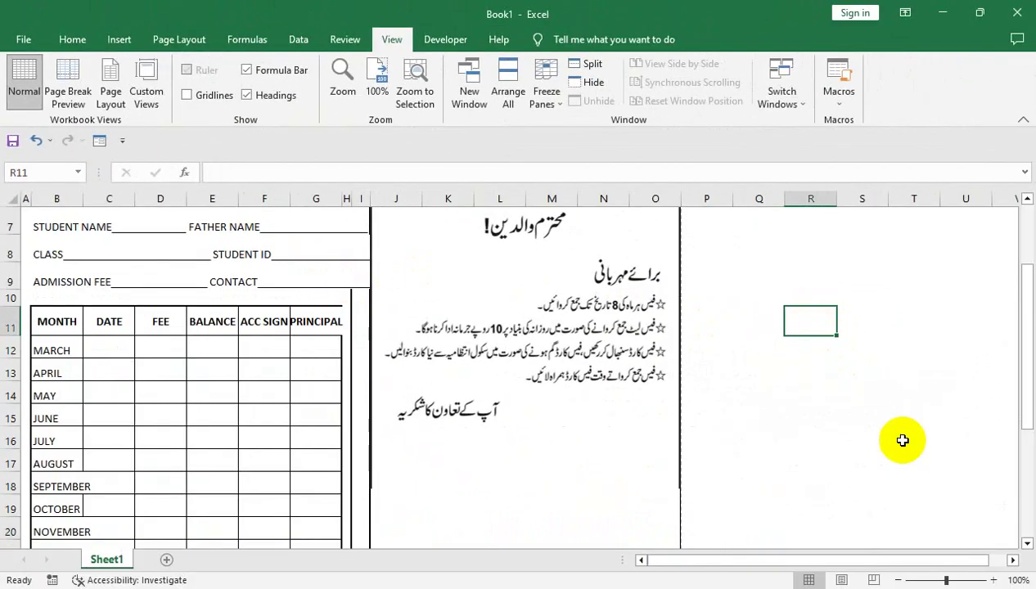
{"action": "left_click_drag", "start_coordinate": [1028, 348], "coordinate": [1027, 273]}
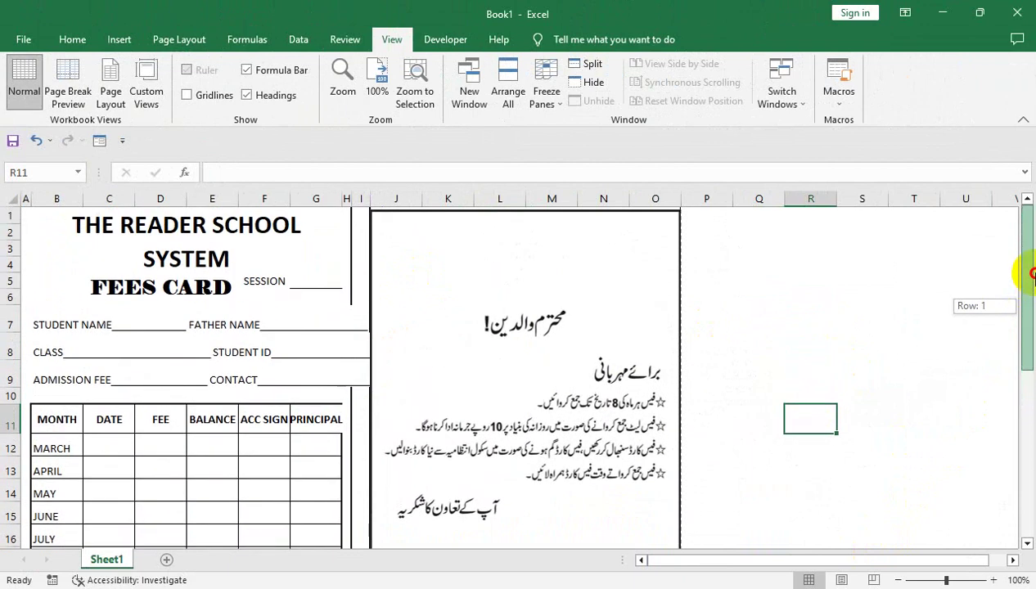
{"action": "left_click", "coordinate": [918, 295]}
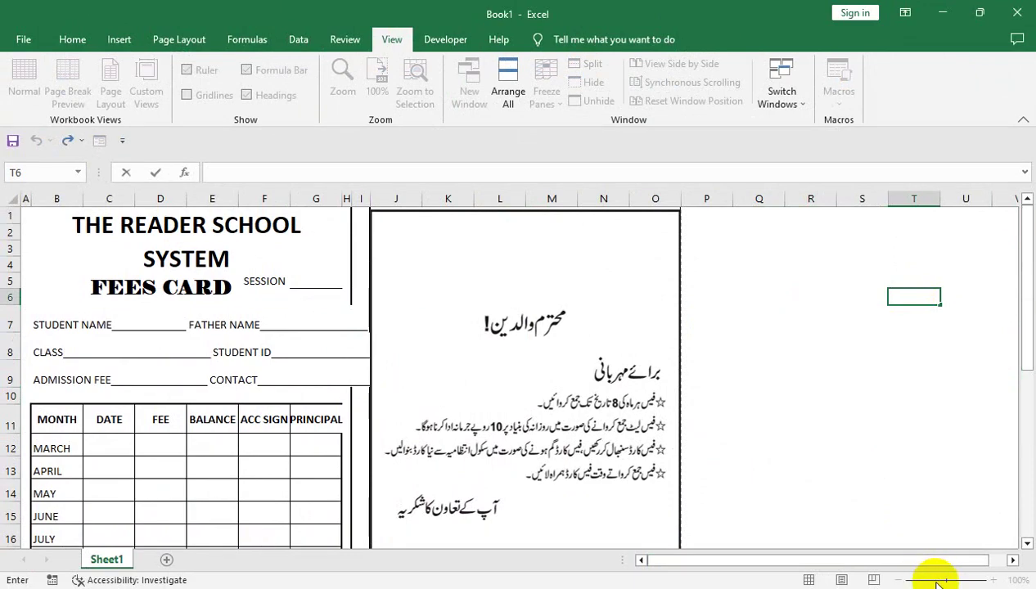
{"action": "left_click", "coordinate": [891, 491]}
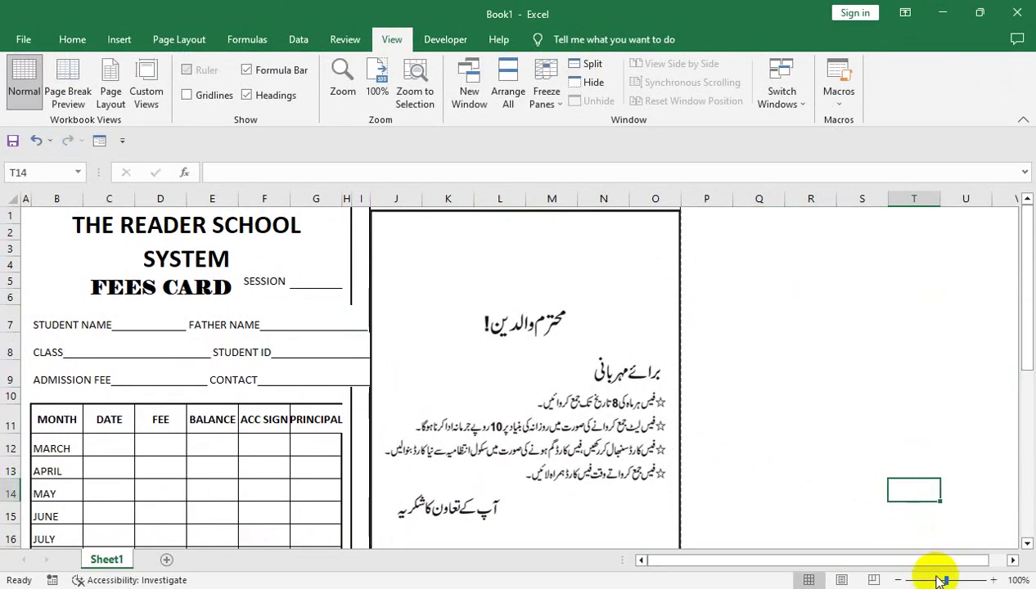
{"action": "left_click_drag", "start_coordinate": [945, 580], "coordinate": [931, 580]}
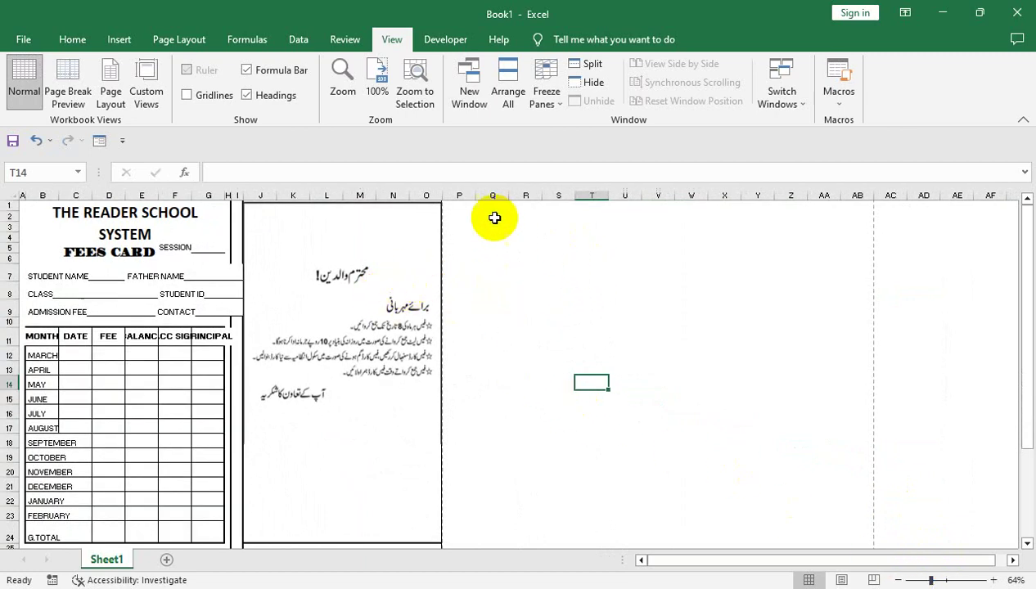